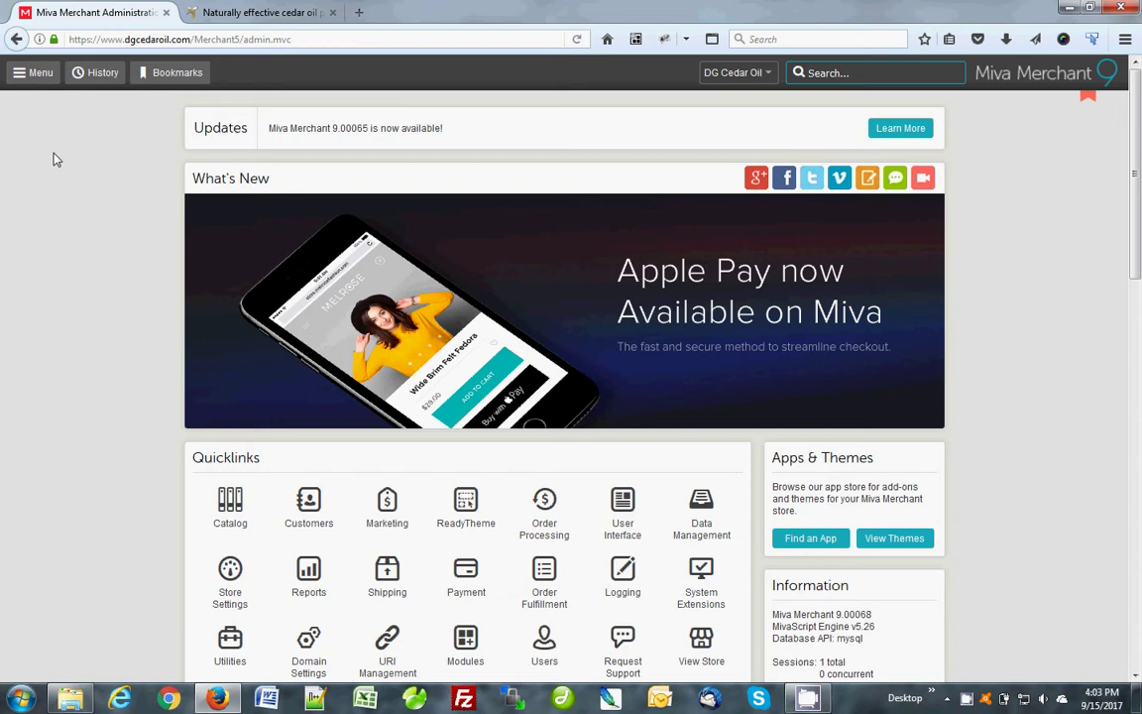
On the DG Cedar Oil storefront, open the Flea & Tick Control category and highlight its URL path
left_click(259, 12)
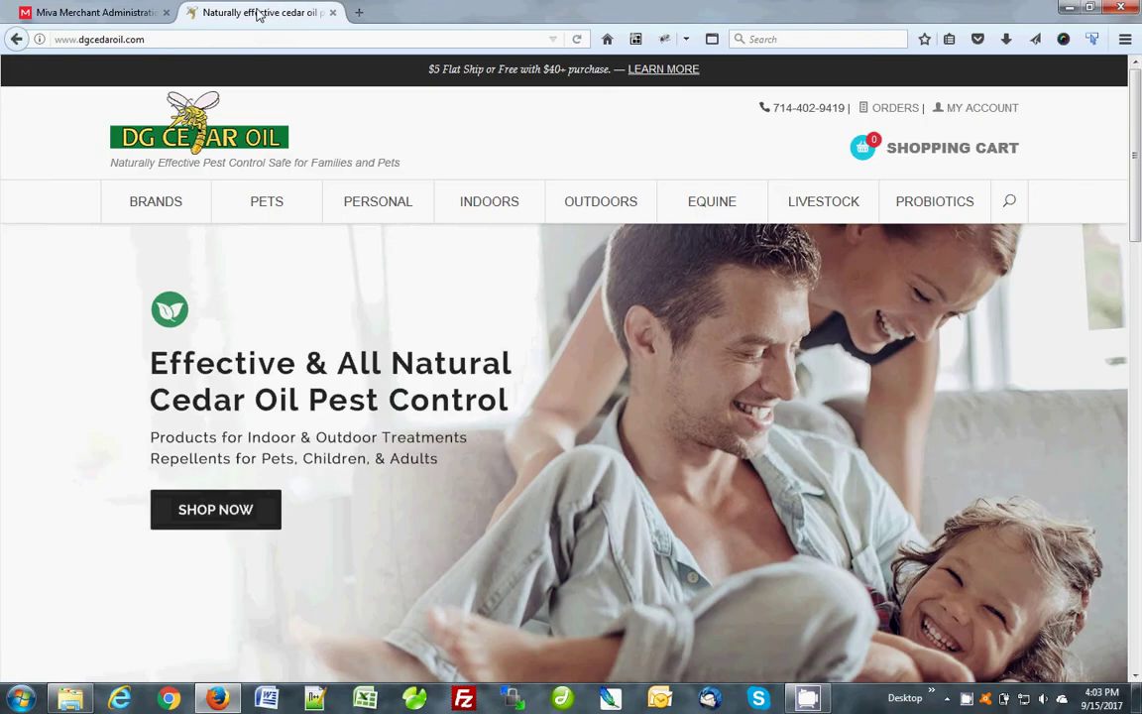
left_click(199, 39)
left_click(184, 39)
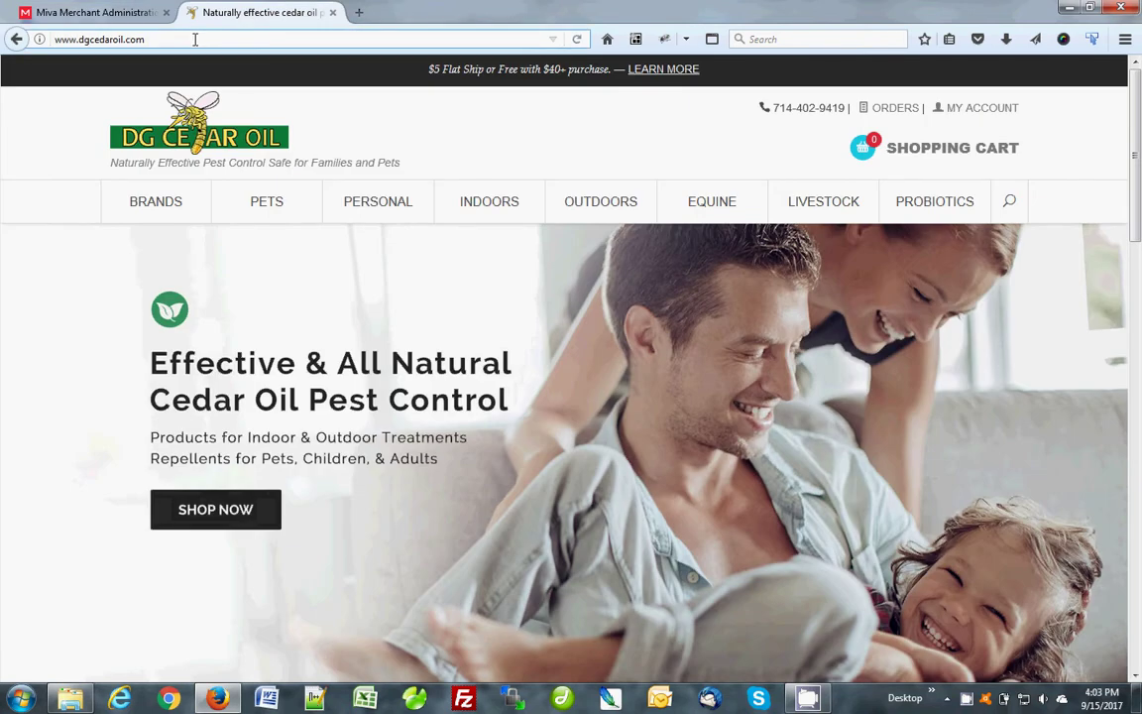
left_click(276, 210)
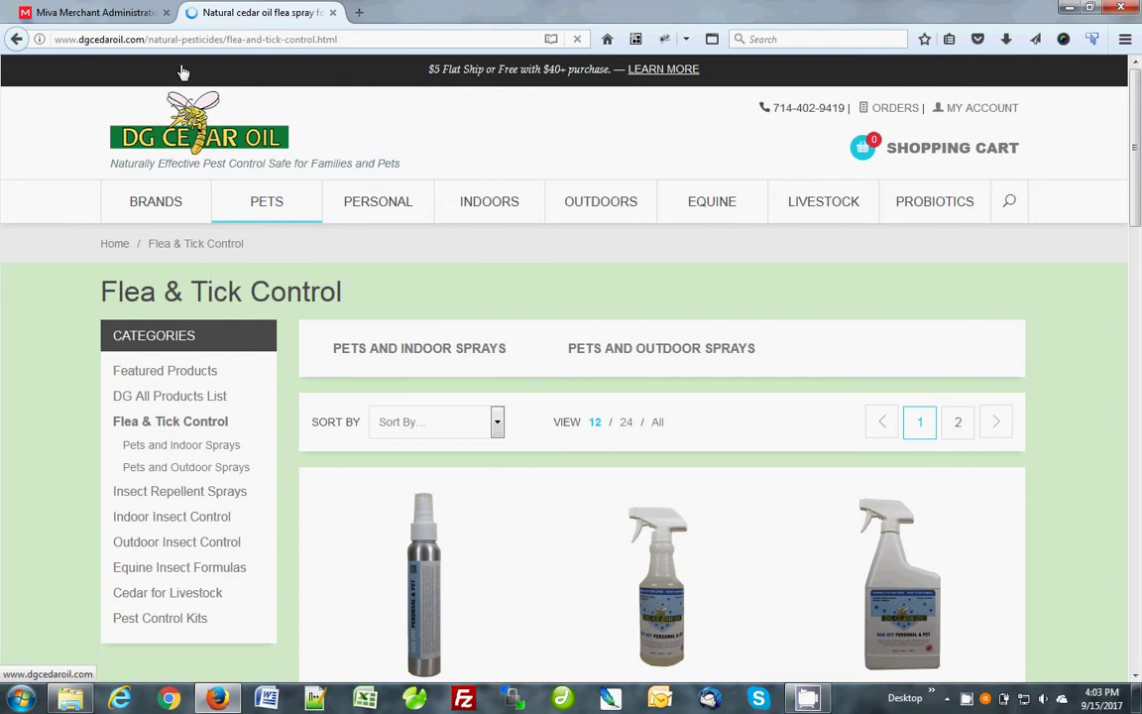
left_click_drag(145, 39, 424, 39)
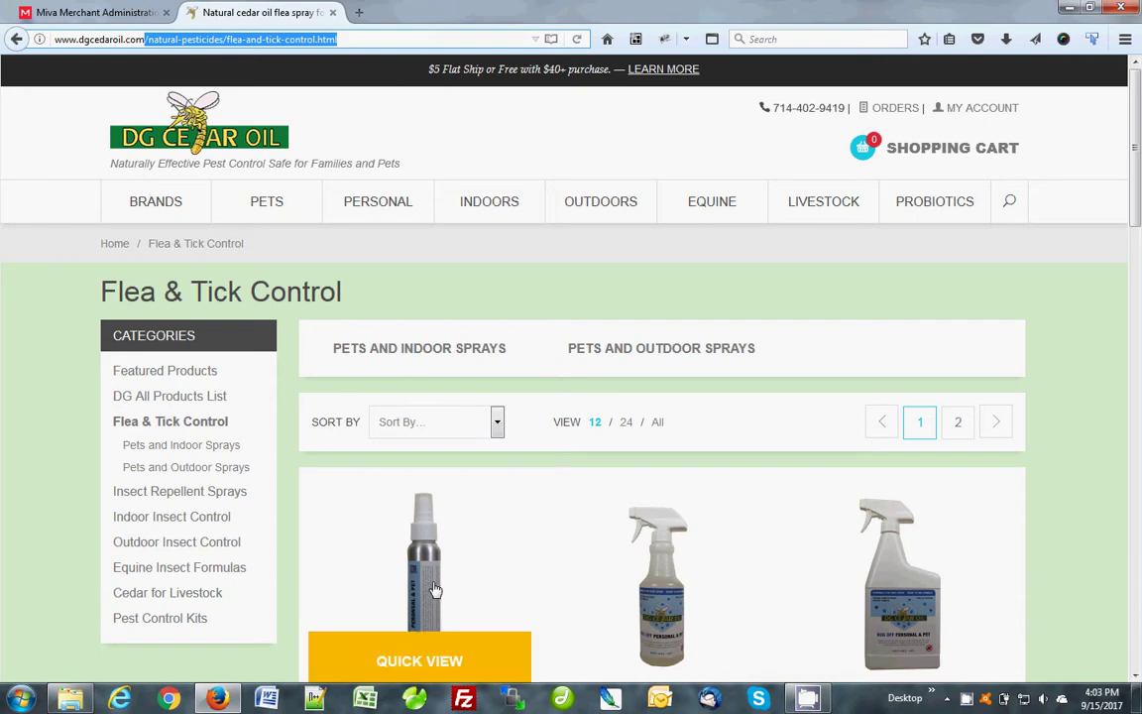
Open the DG-2004 Bug Off travel spray and examine its /natural-repellent/DG-2004.html URL parts
left_click(430, 550)
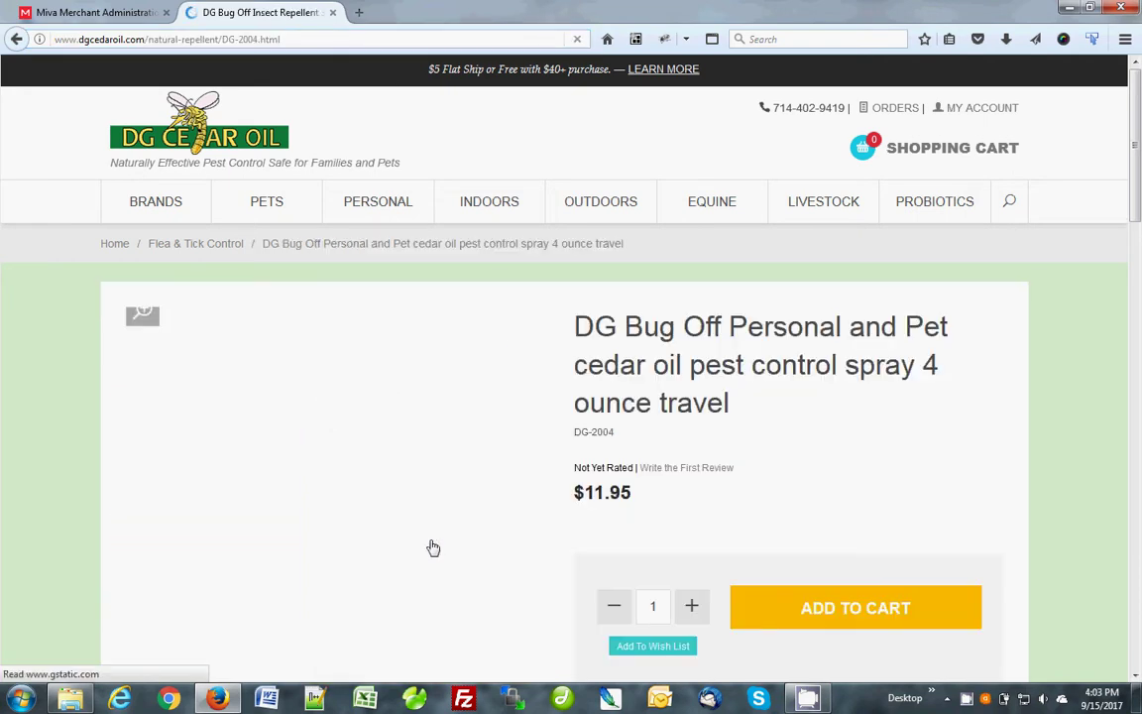
left_click(150, 39)
left_click(150, 40)
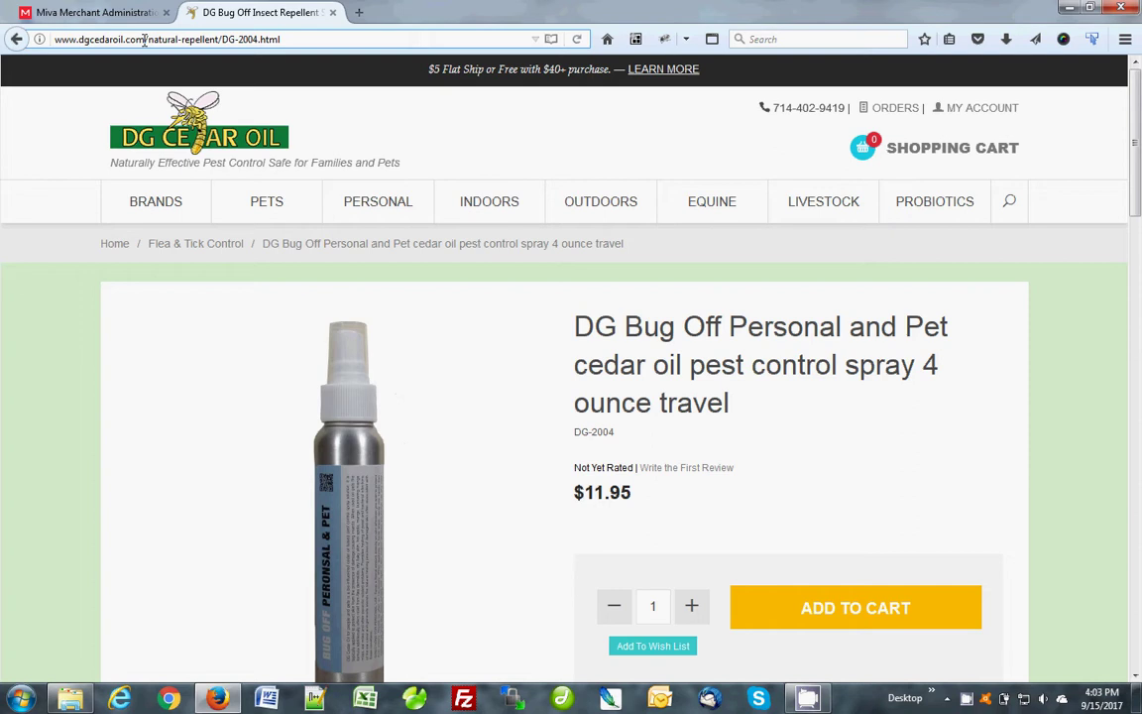
left_click_drag(146, 40, 353, 37)
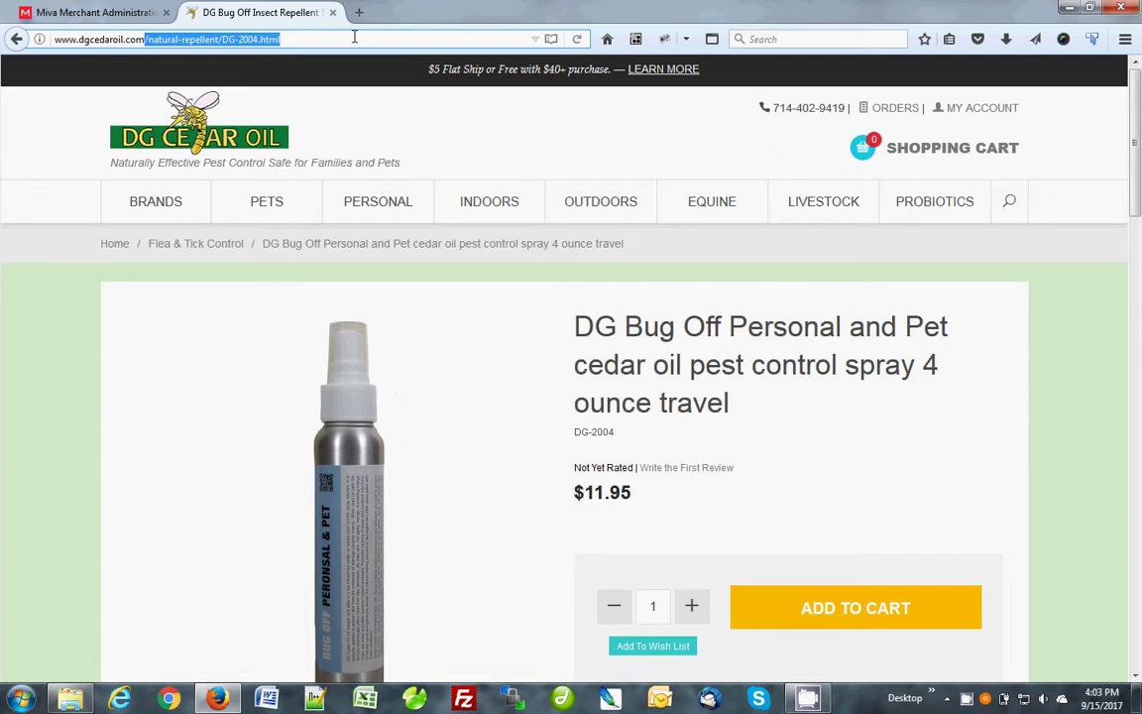
left_click(353, 37)
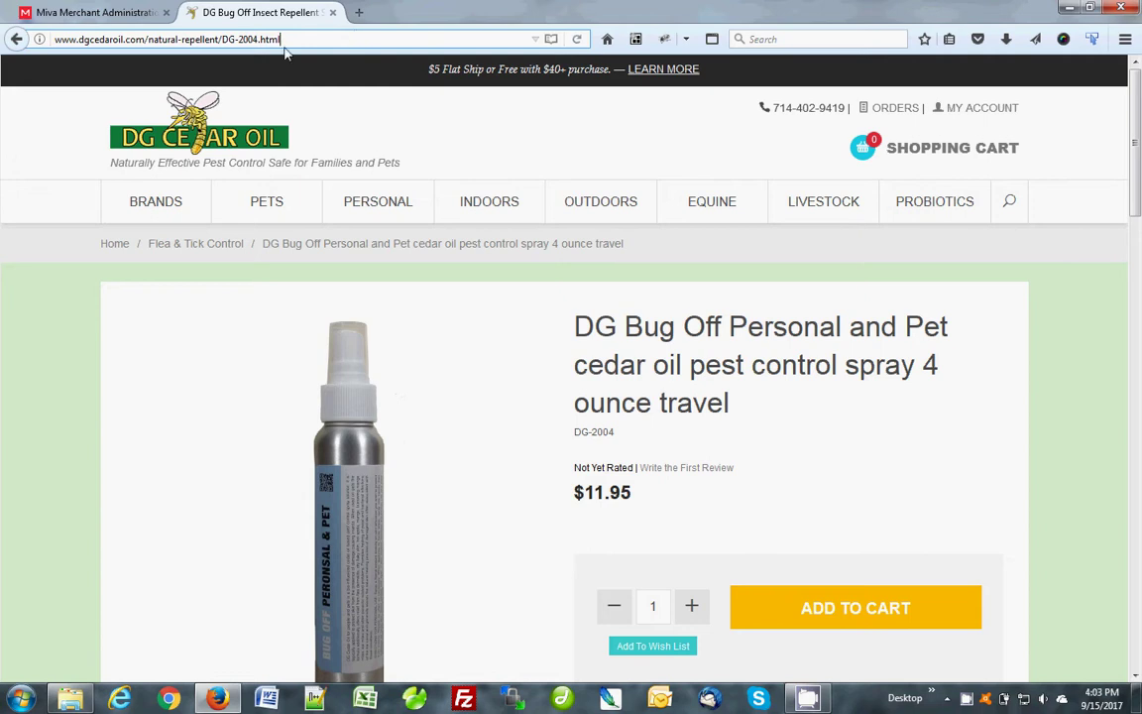
left_click_drag(221, 39, 266, 38)
left_click_drag(215, 39, 159, 38)
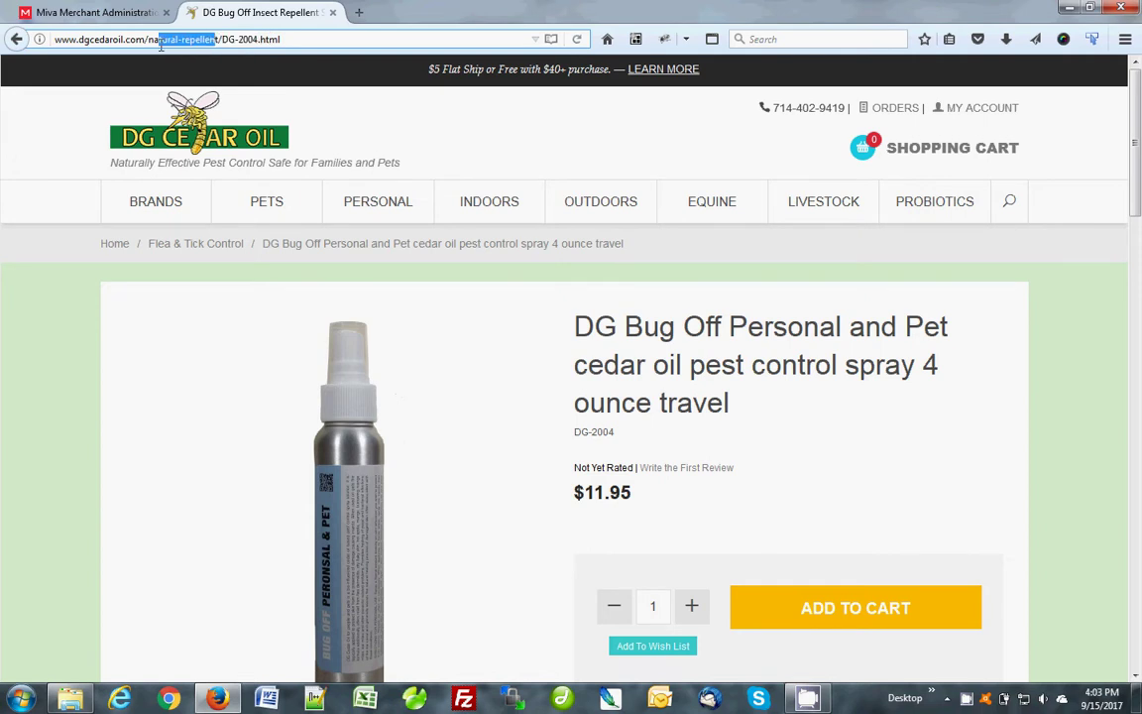
Go back to the Flea & Tick Control category and highlight its URL path
left_click(16, 40)
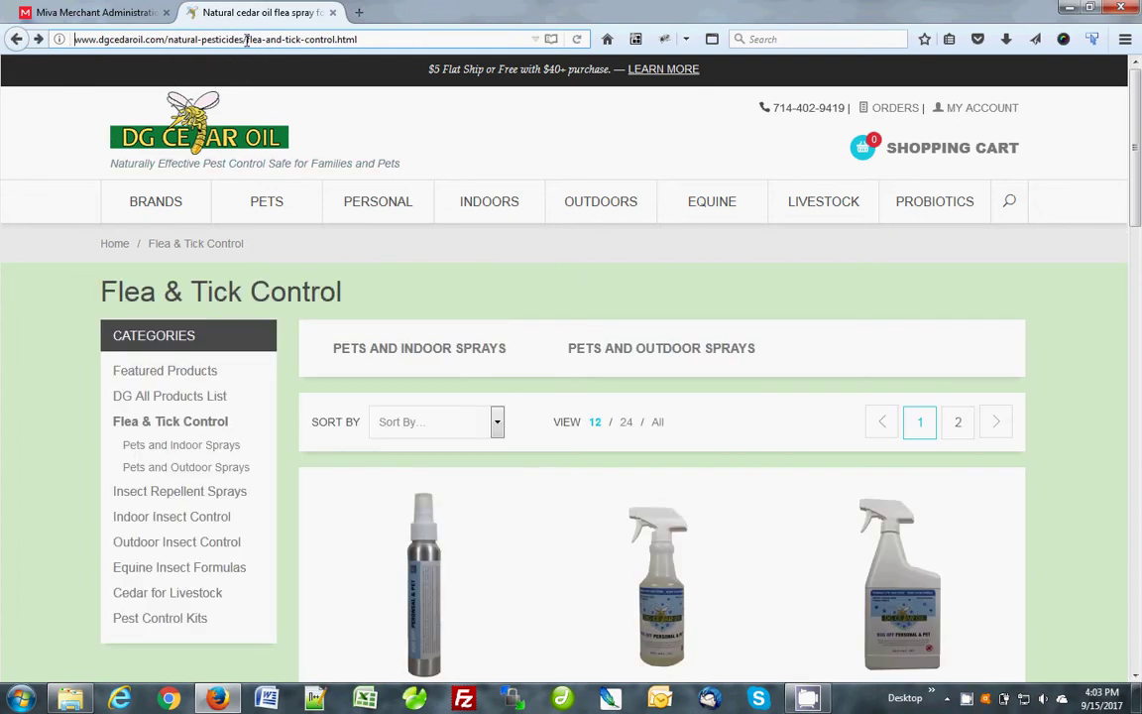
left_click_drag(246, 40, 334, 56)
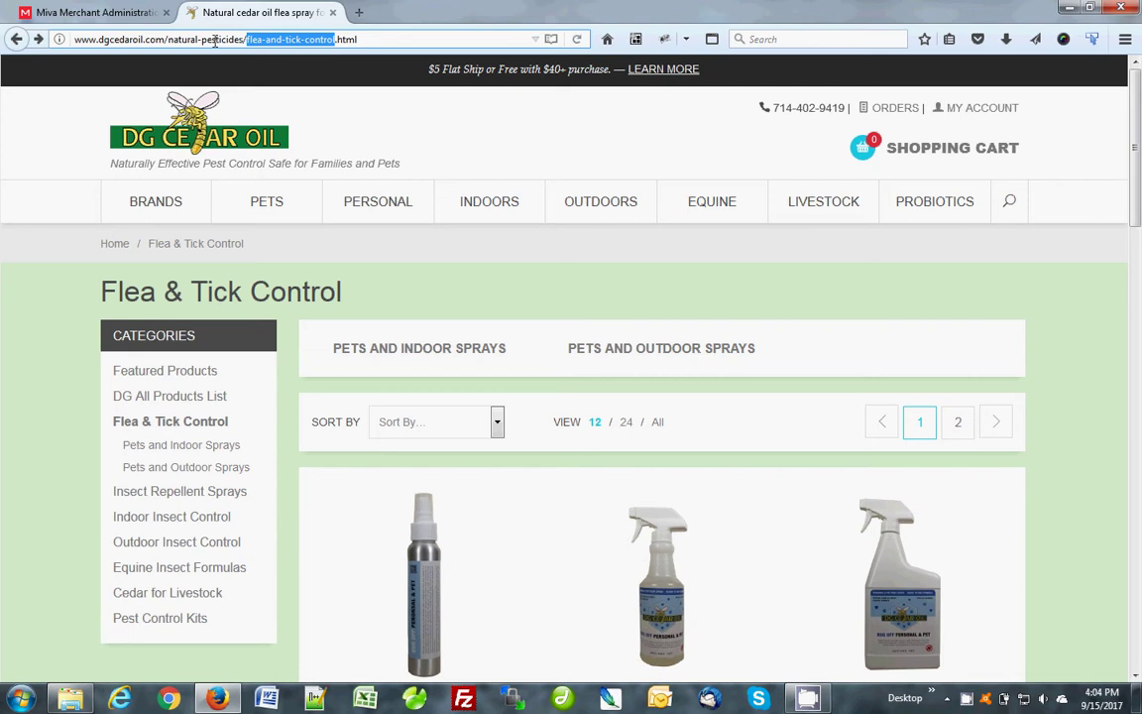
left_click_drag(165, 39, 410, 37)
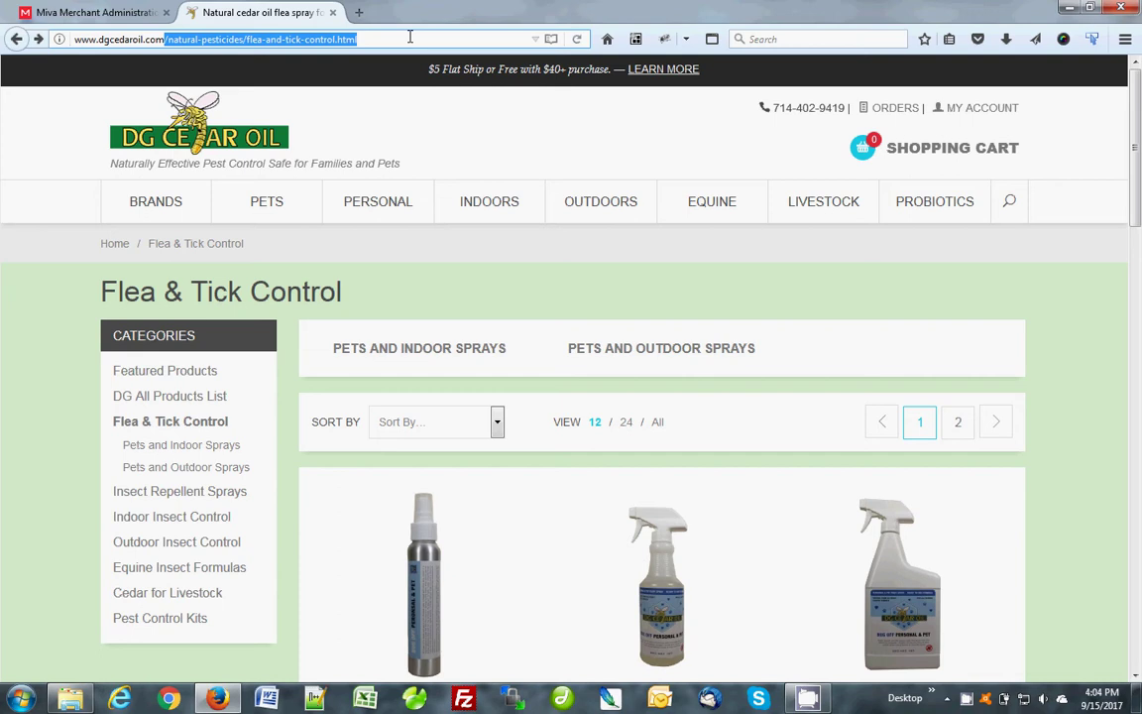
In the admin, open URI Management settings and leave Link Source set to URI Management
left_click(94, 11)
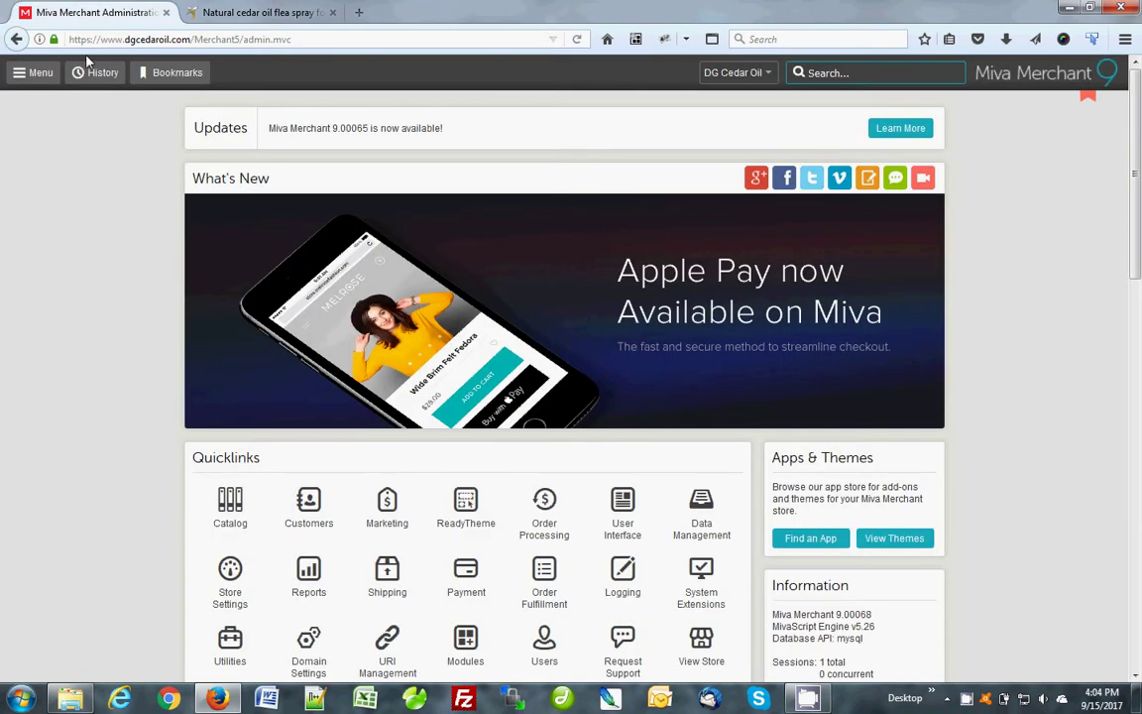
left_click(40, 72)
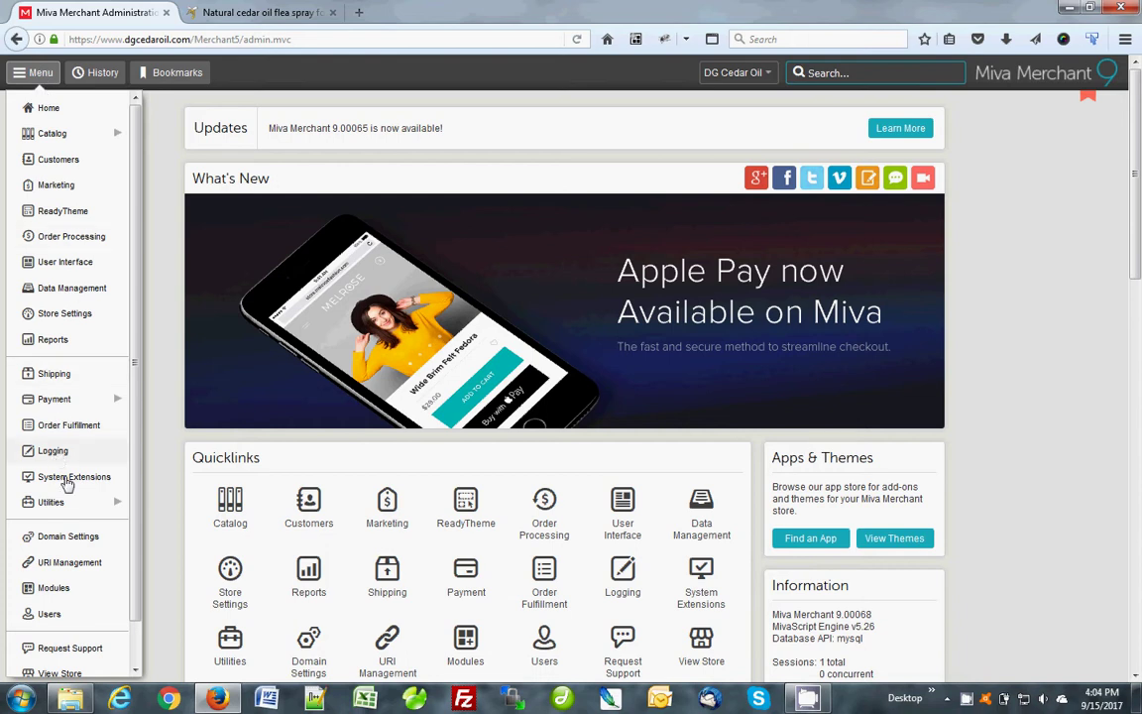
left_click(67, 562)
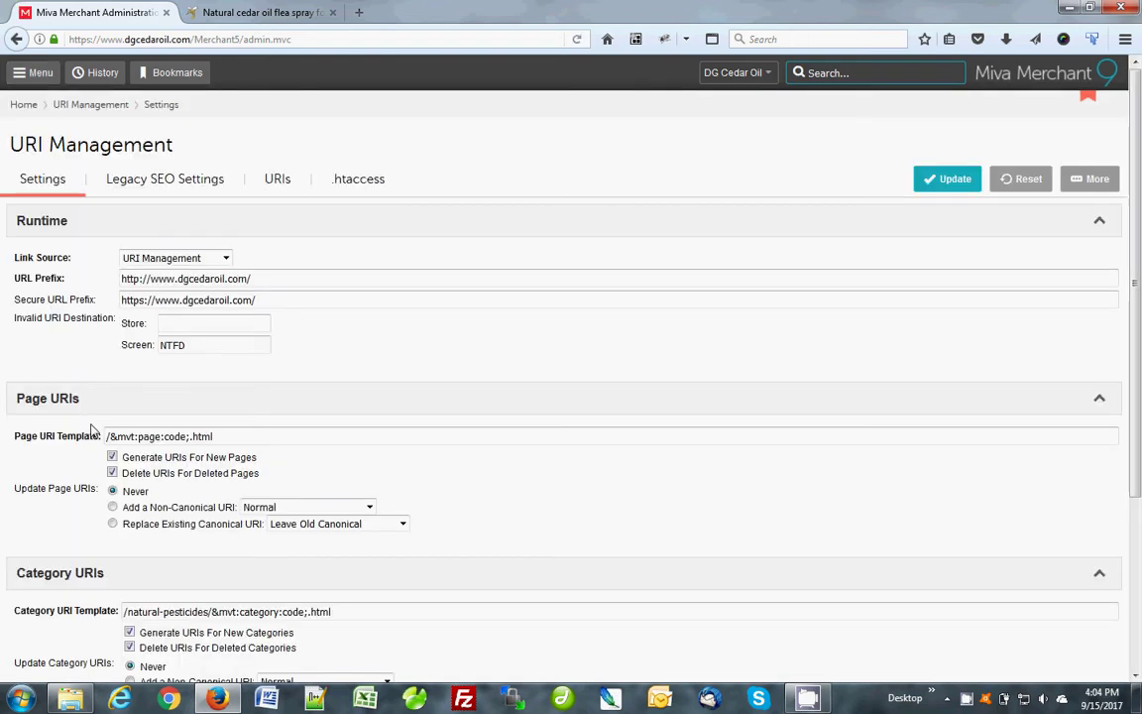
left_click(201, 259)
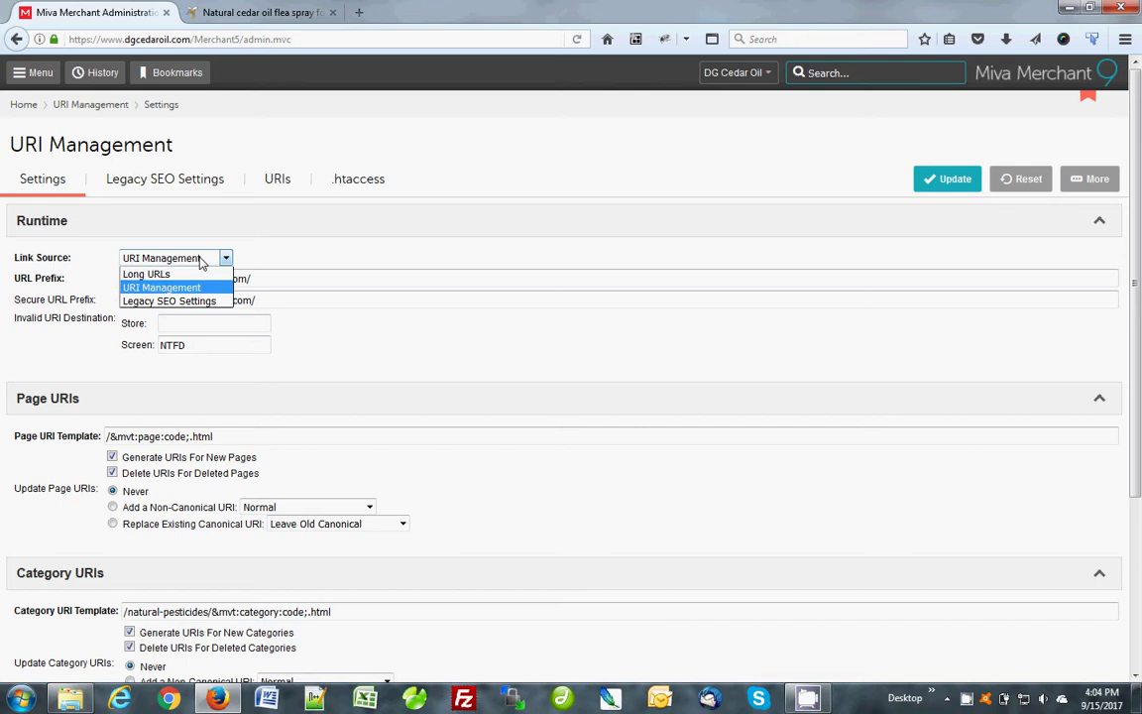
left_click(329, 246)
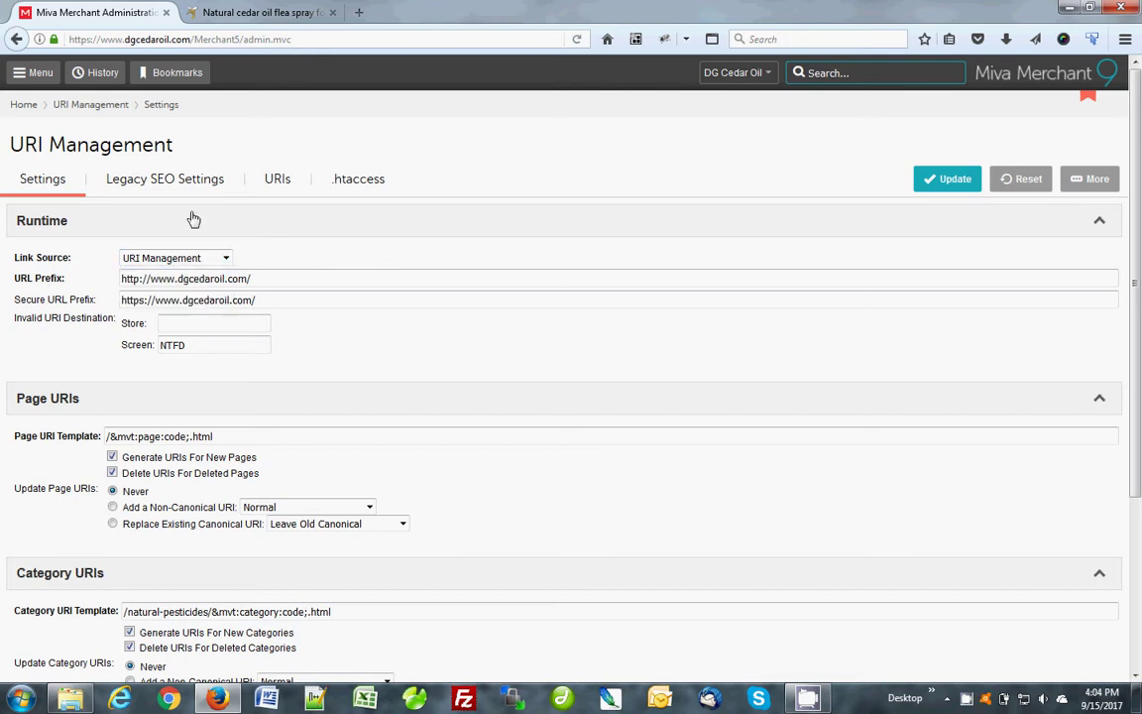
List all 396 URIs and scroll to the 301 redirect rows for /cat-flea-repellent/ products
left_click(279, 182)
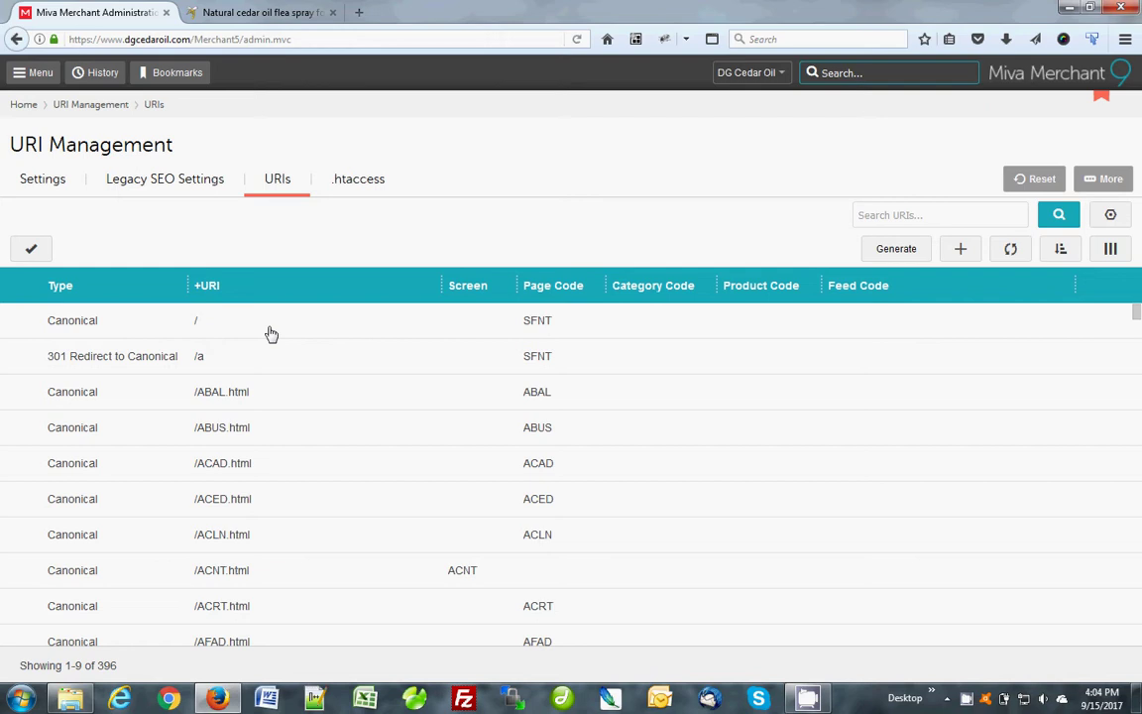
scroll(260, 493, "down", 6)
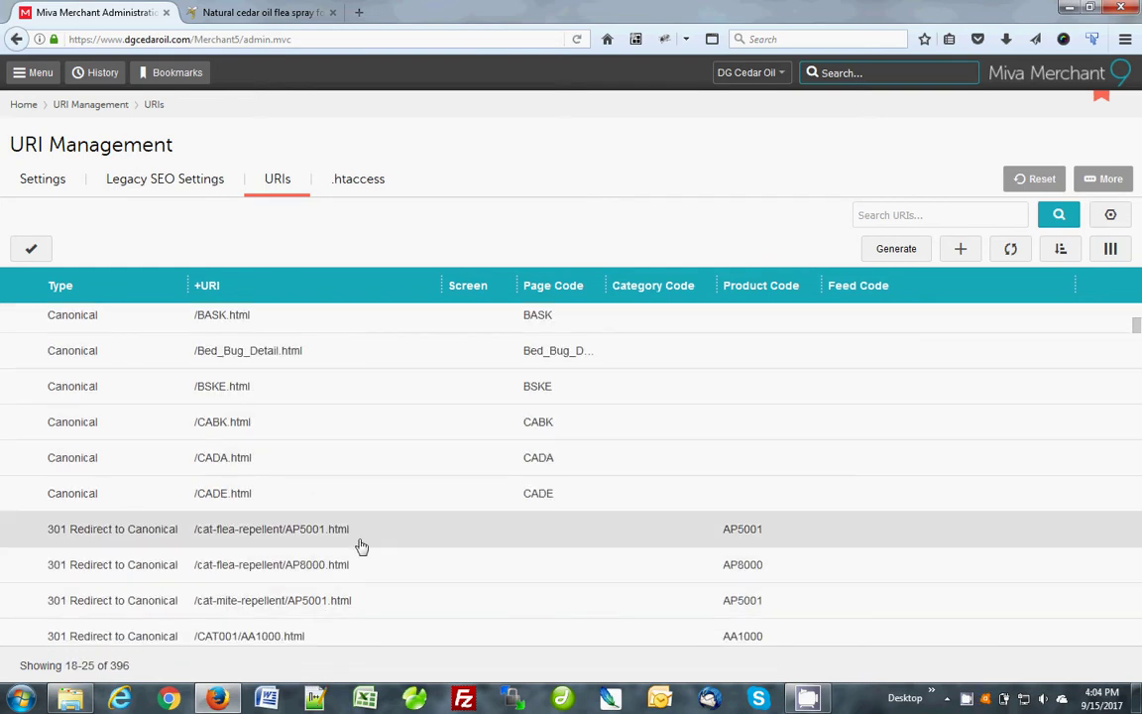
scroll(337, 506, "down", 2)
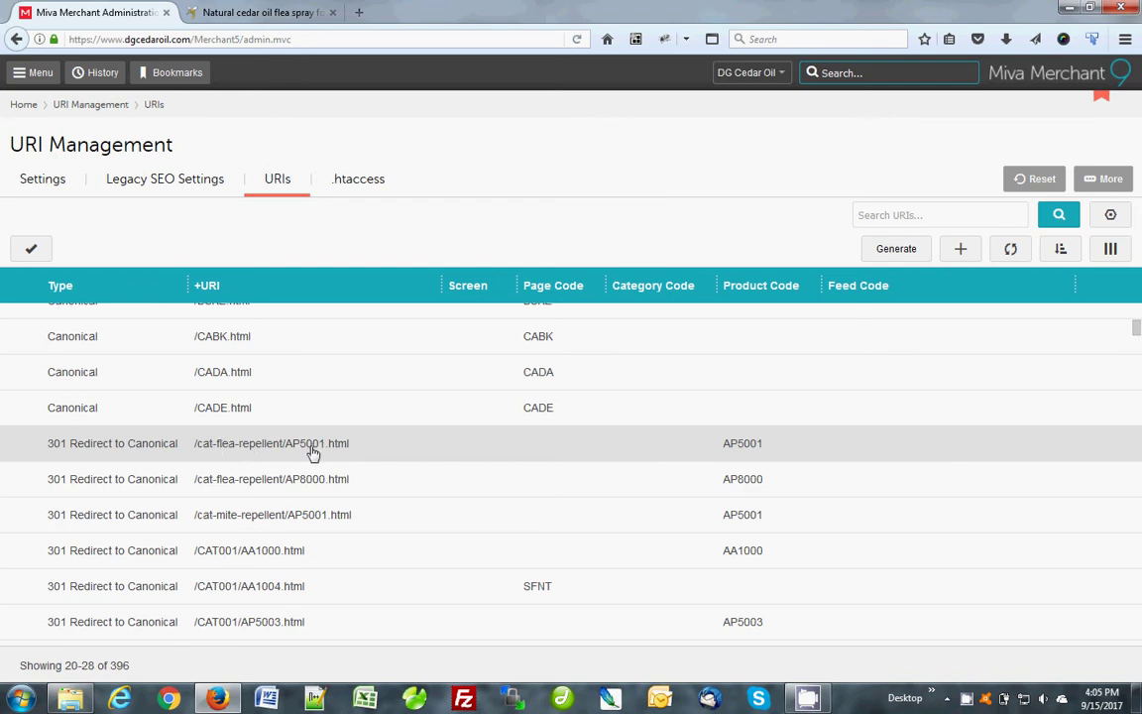
Return to URI Management settings and review the generate-URIs-for-new-pages option
left_click(31, 77)
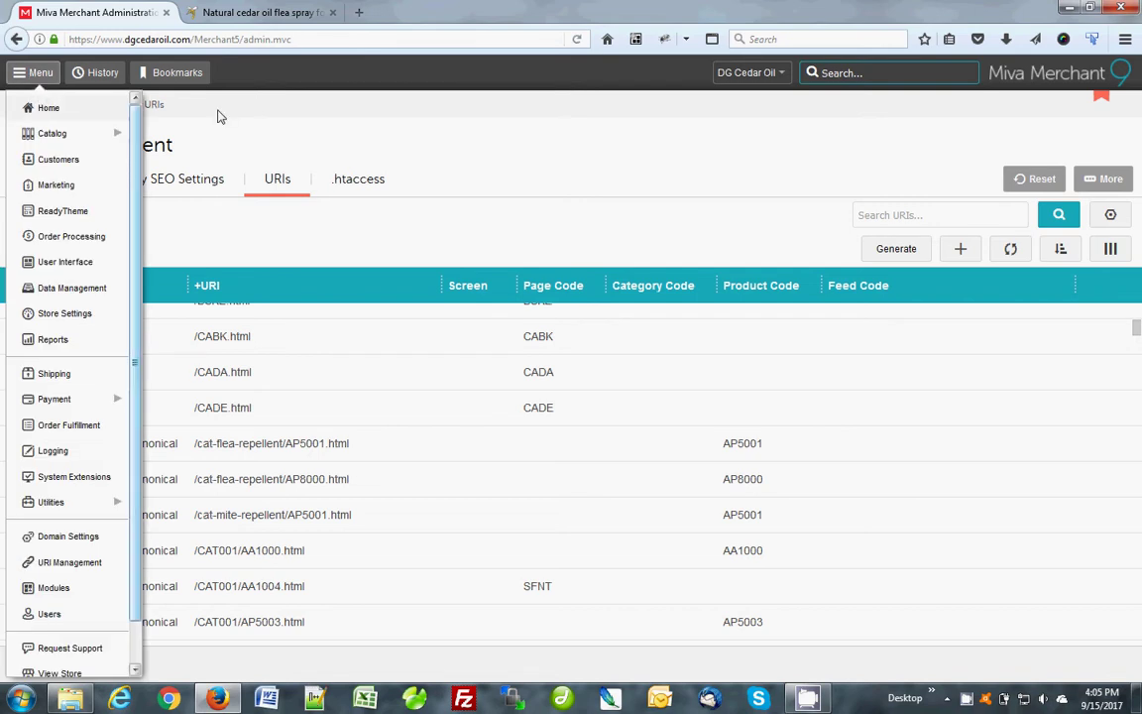
left_click(24, 181)
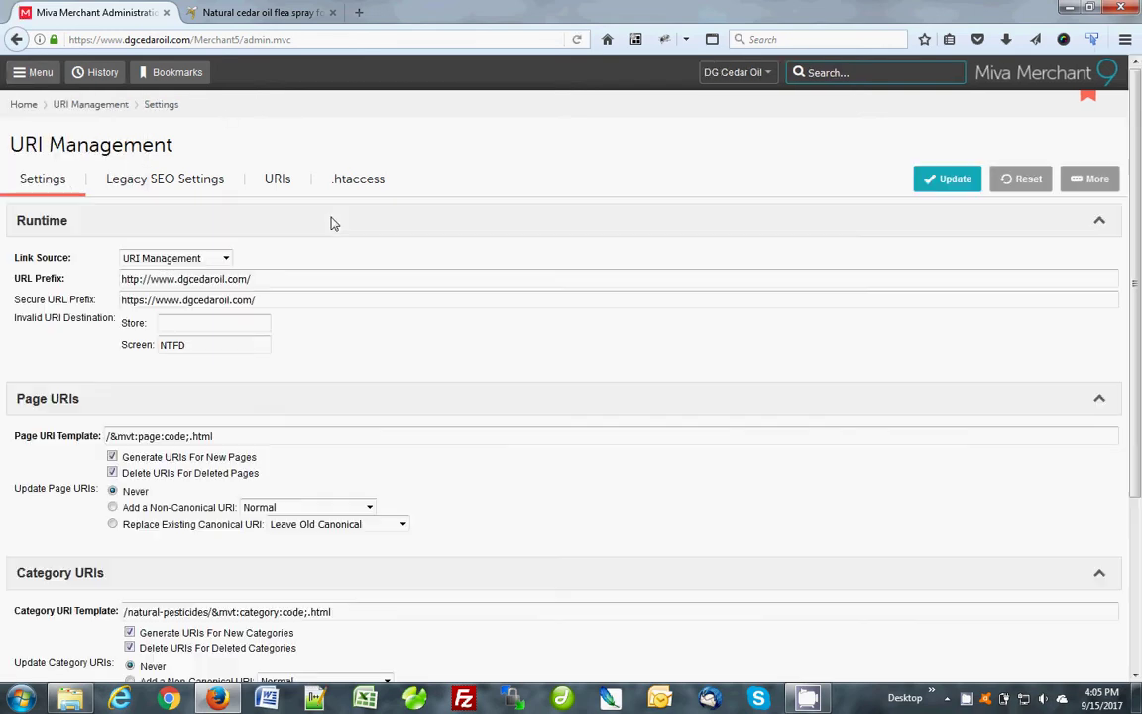
left_click_drag(154, 457, 229, 458)
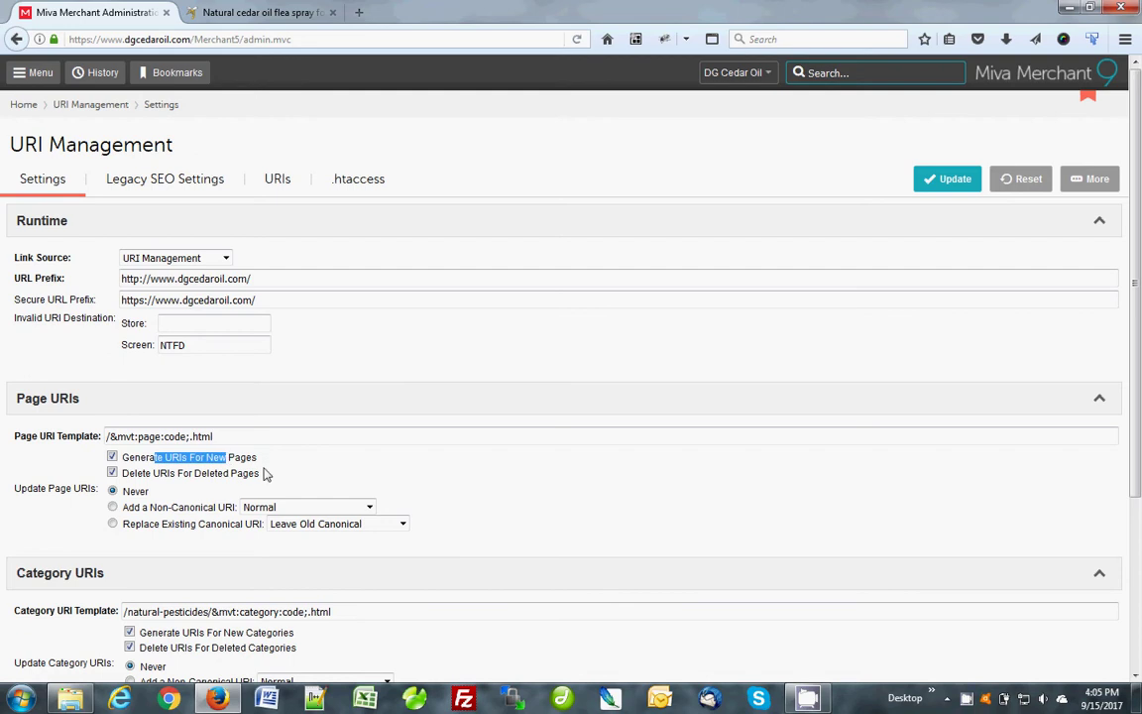
scroll(401, 520, "down", 3)
Replace /natural-pesticides with /category in the Category URI Template, giving /category/&mvt:category:code;.html
left_click_drag(145, 430, 184, 430)
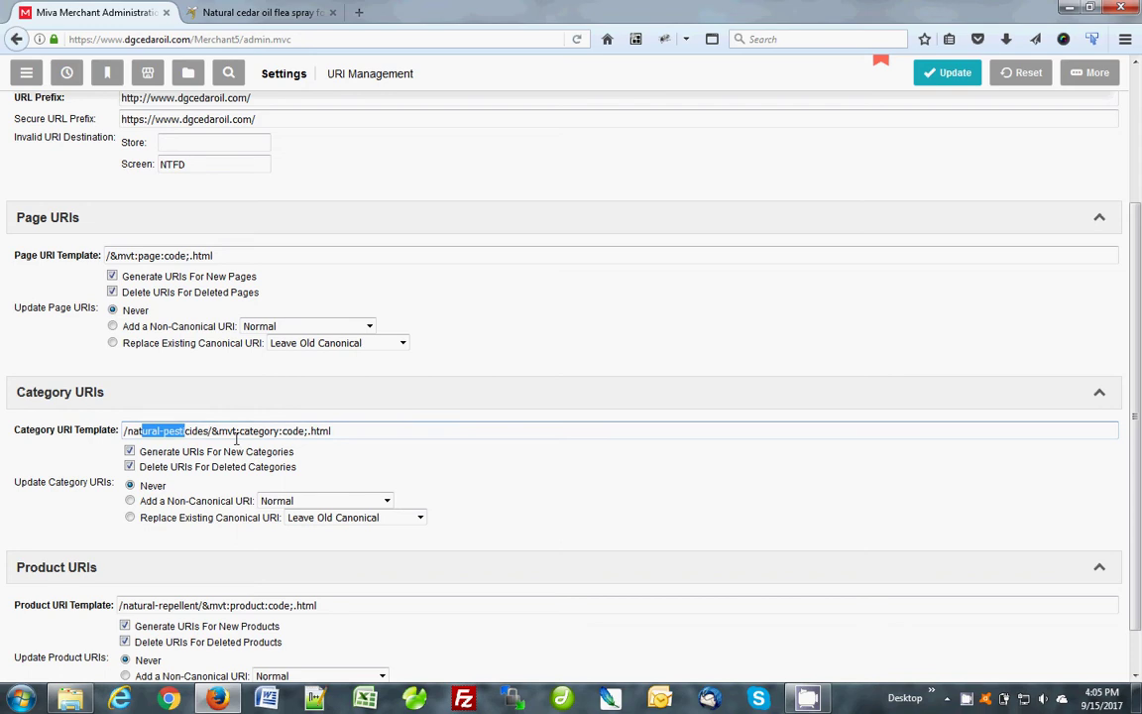
left_click(127, 431)
left_click_drag(125, 430, 206, 428)
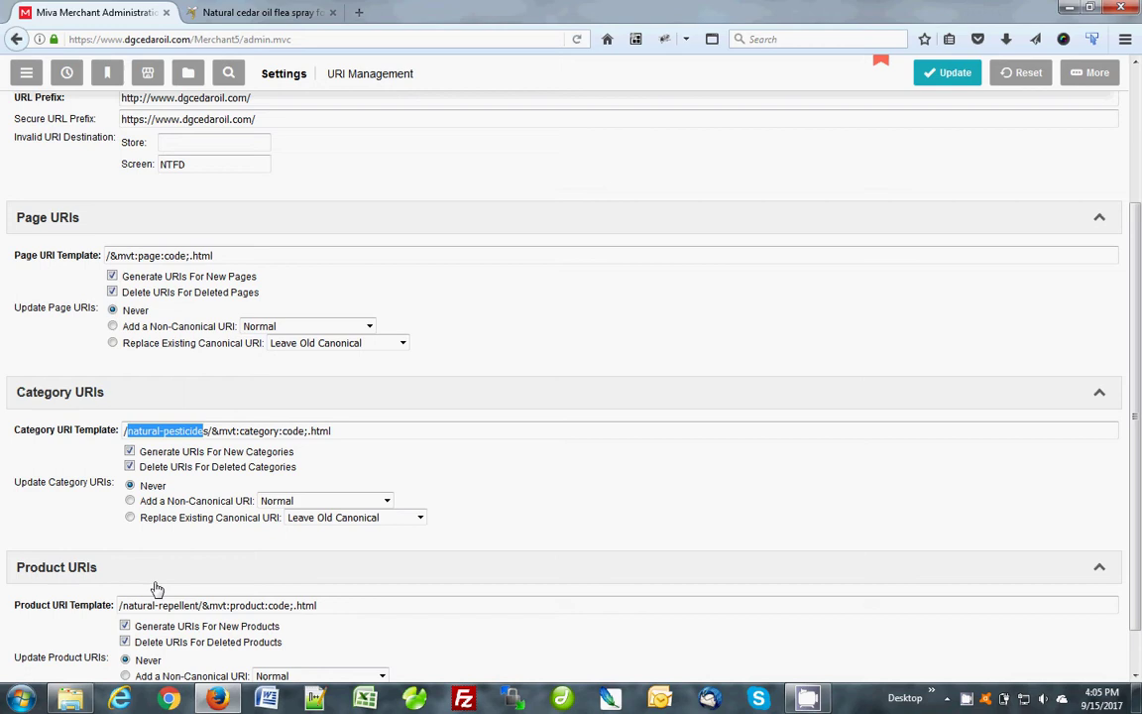
left_click_drag(128, 604, 162, 605)
left_click(139, 431)
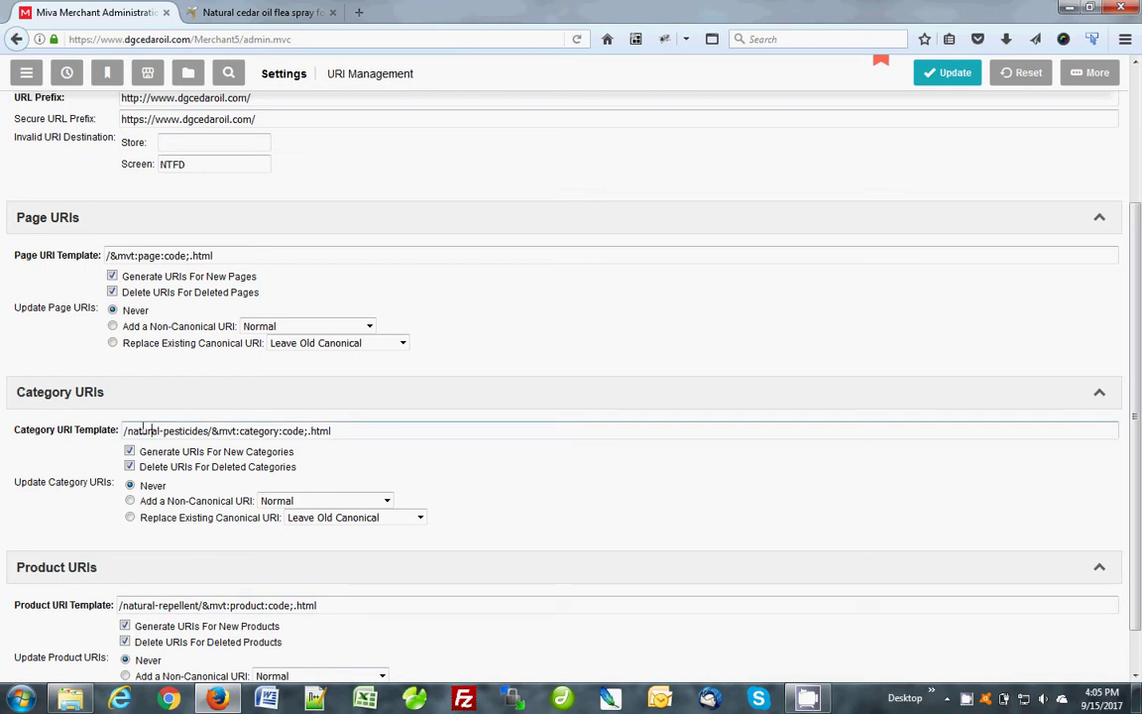
left_click_drag(126, 430, 208, 432)
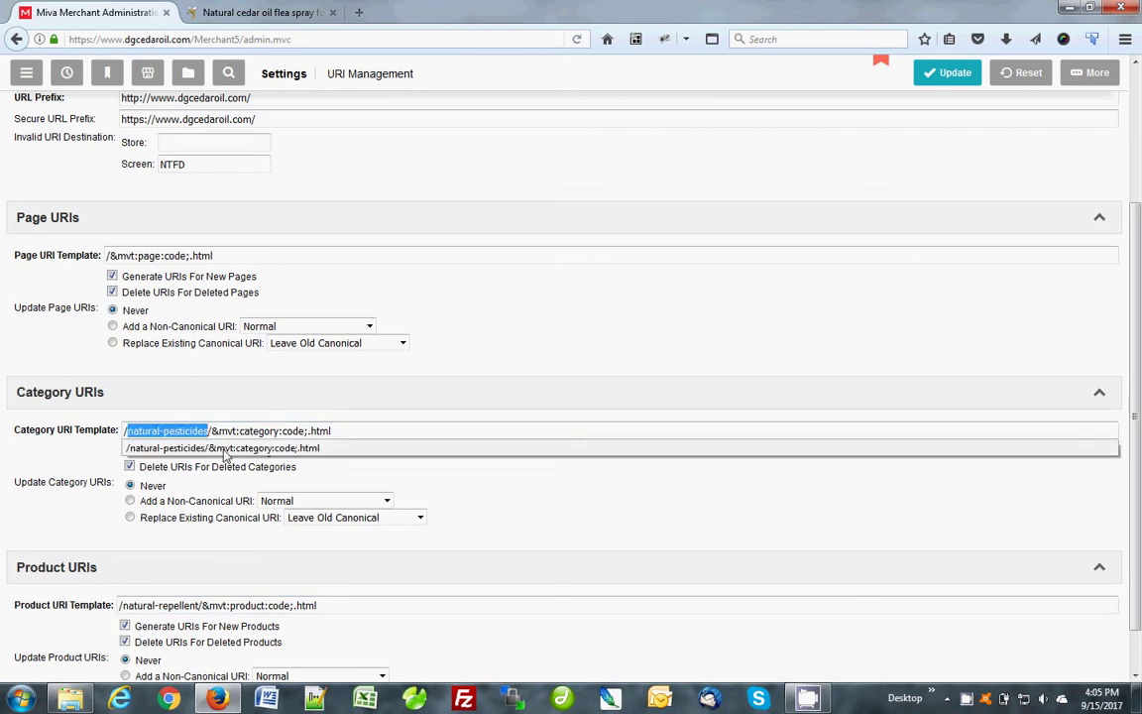
type("/category")
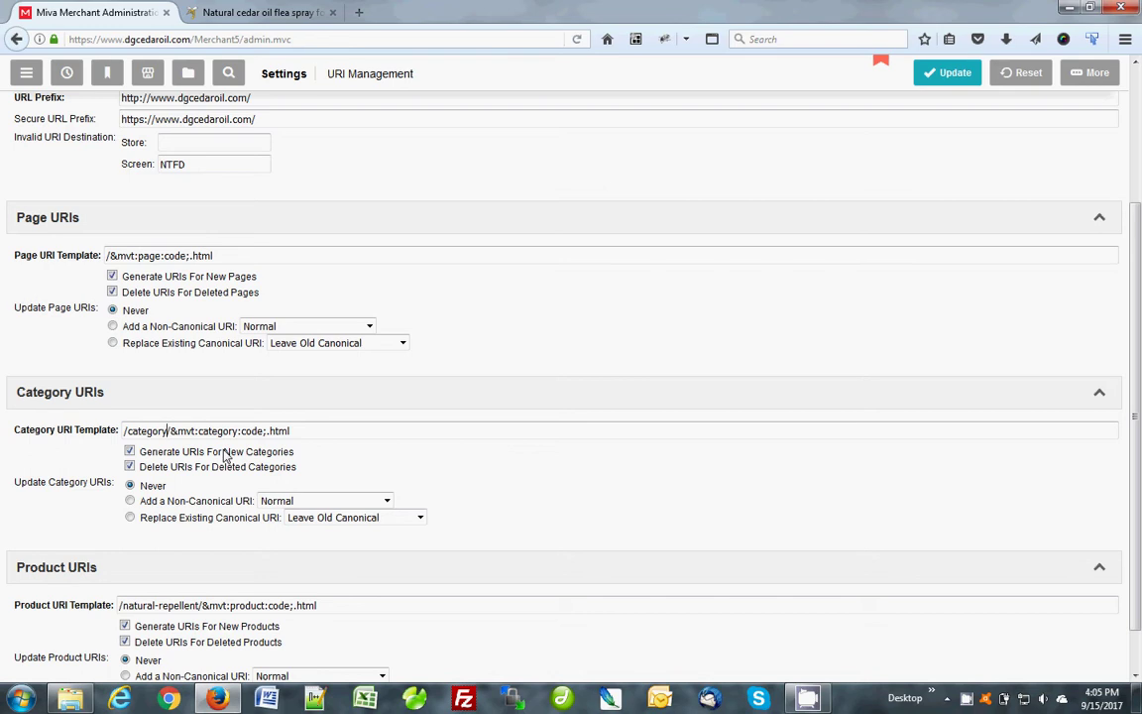
scroll(426, 357, "up", 3)
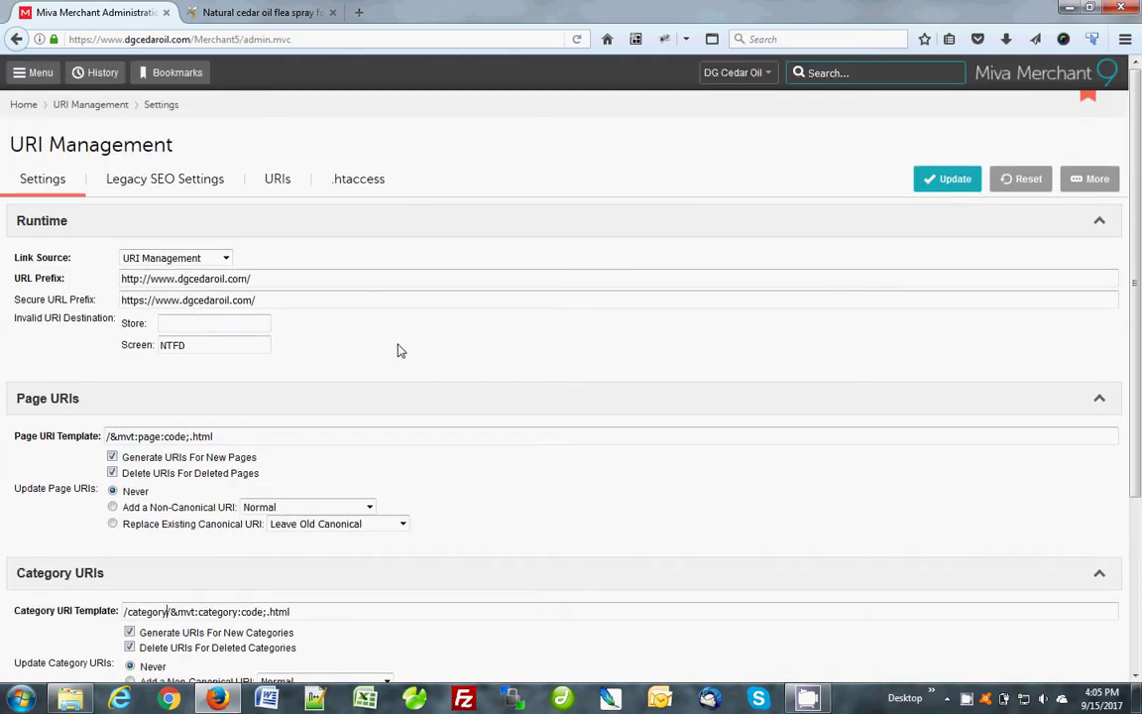
Open product AP5001's URIs and select the Canonical and /livestock-care redirect rows
left_click(32, 74)
left_click(46, 134)
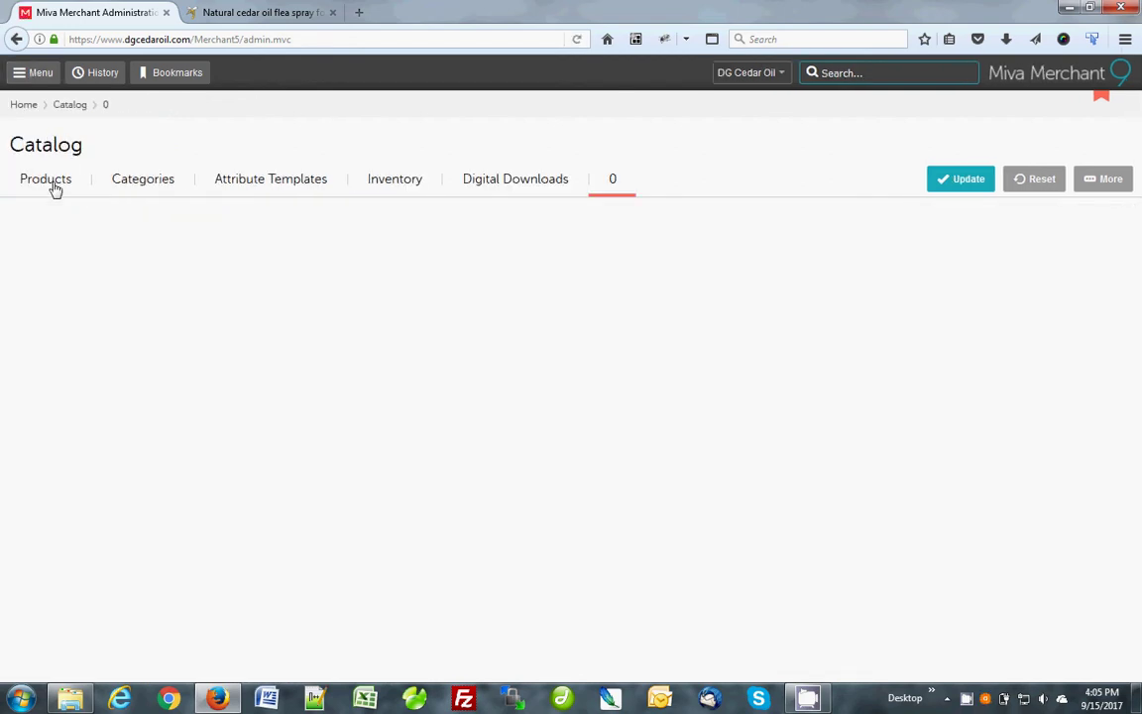
left_click(54, 186)
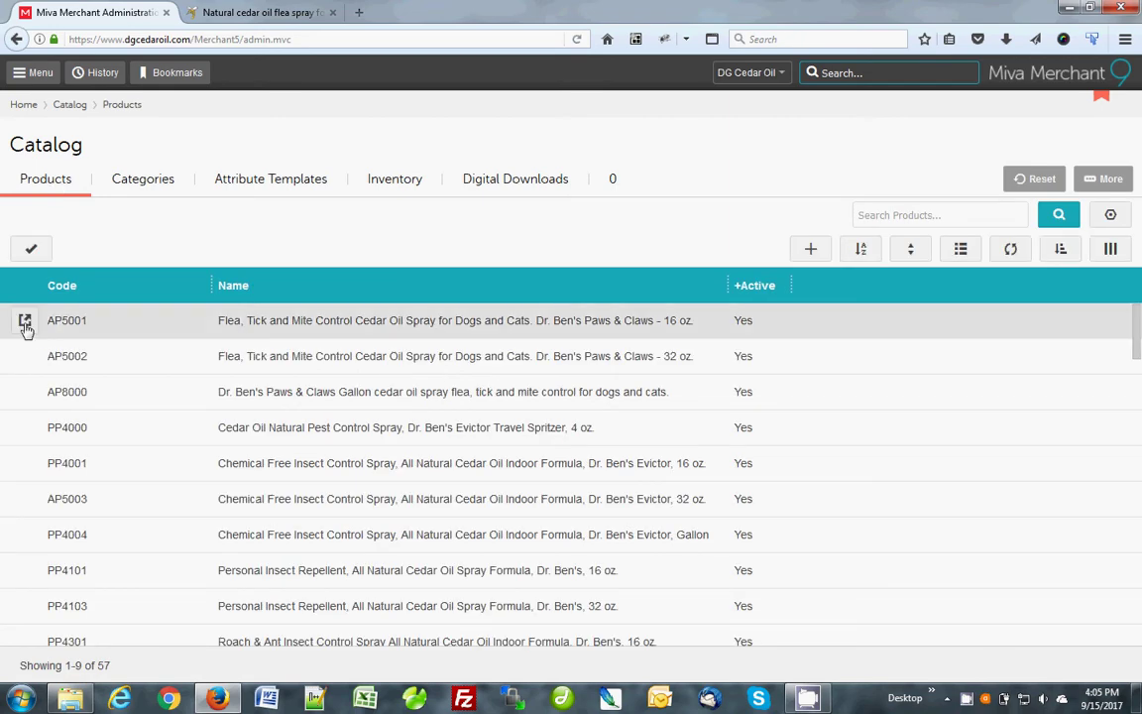
left_click(25, 323)
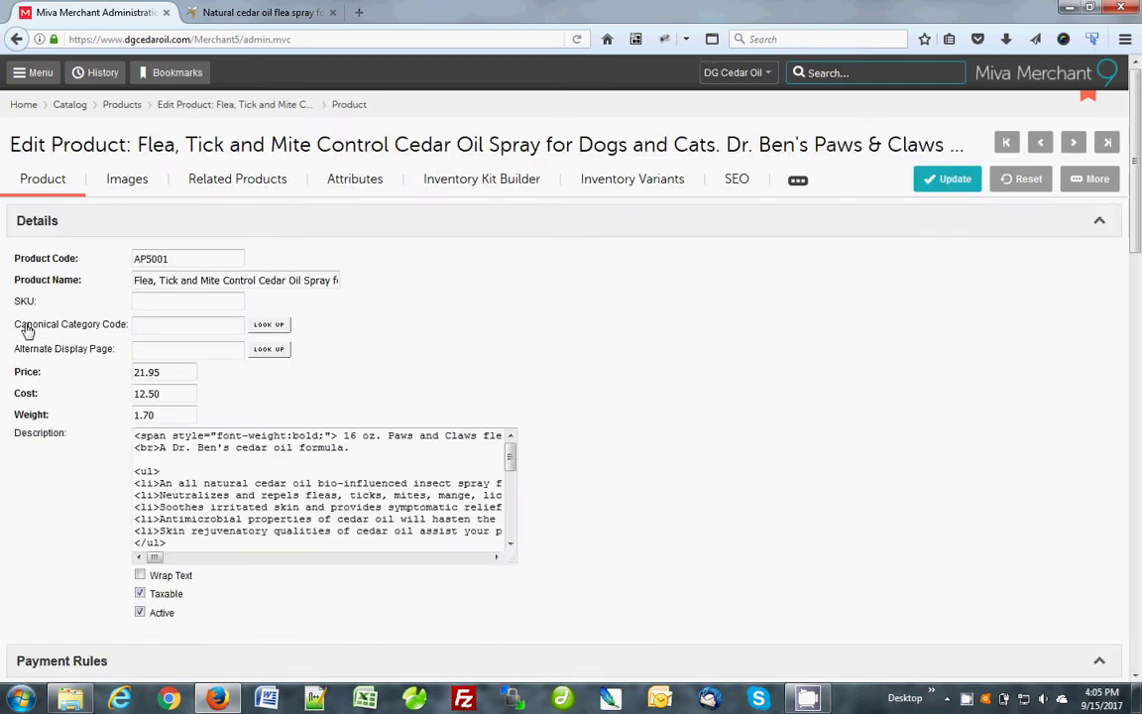
left_click(798, 182)
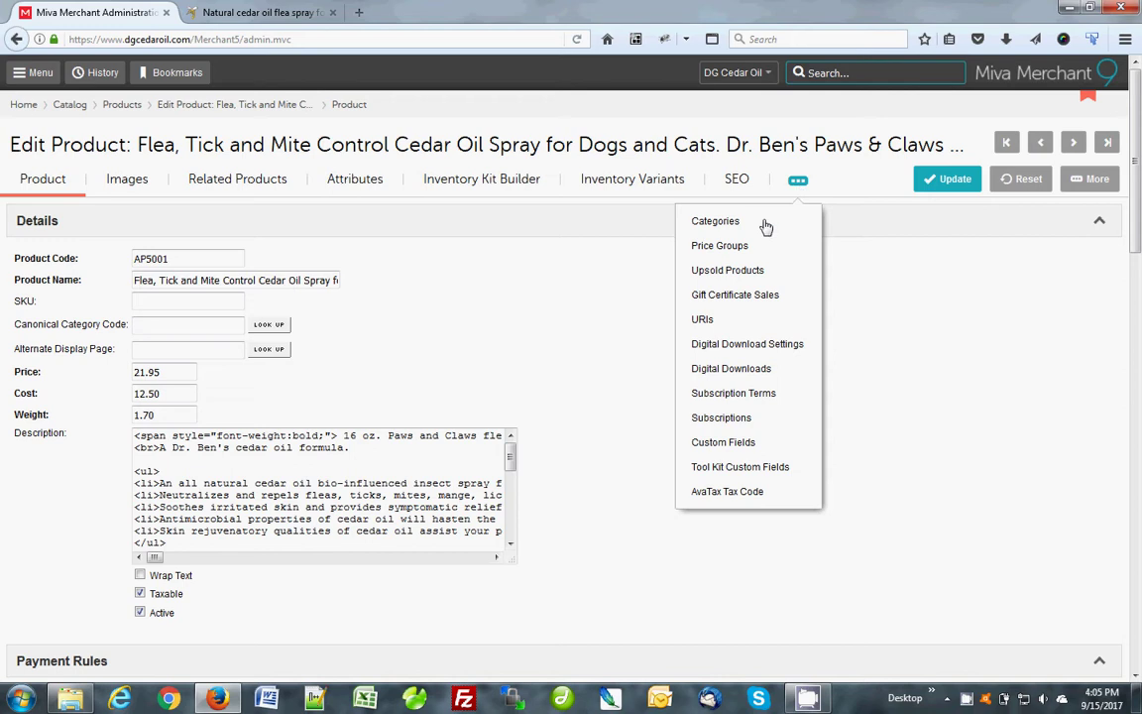
left_click(705, 320)
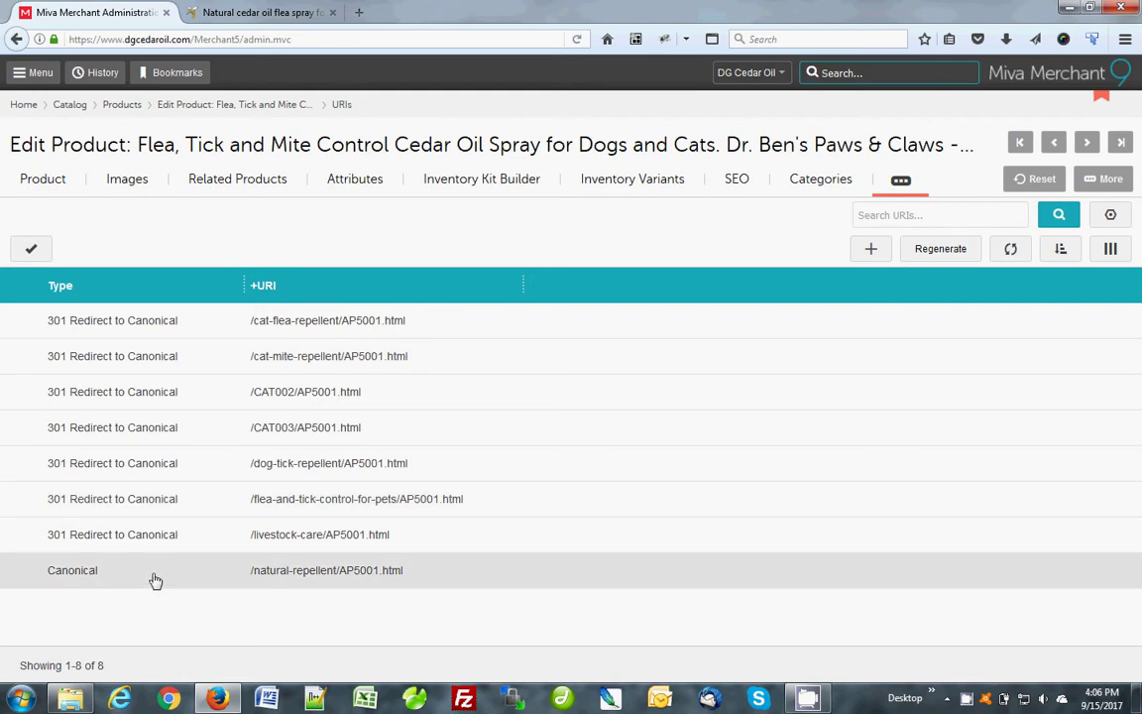
left_click(155, 580)
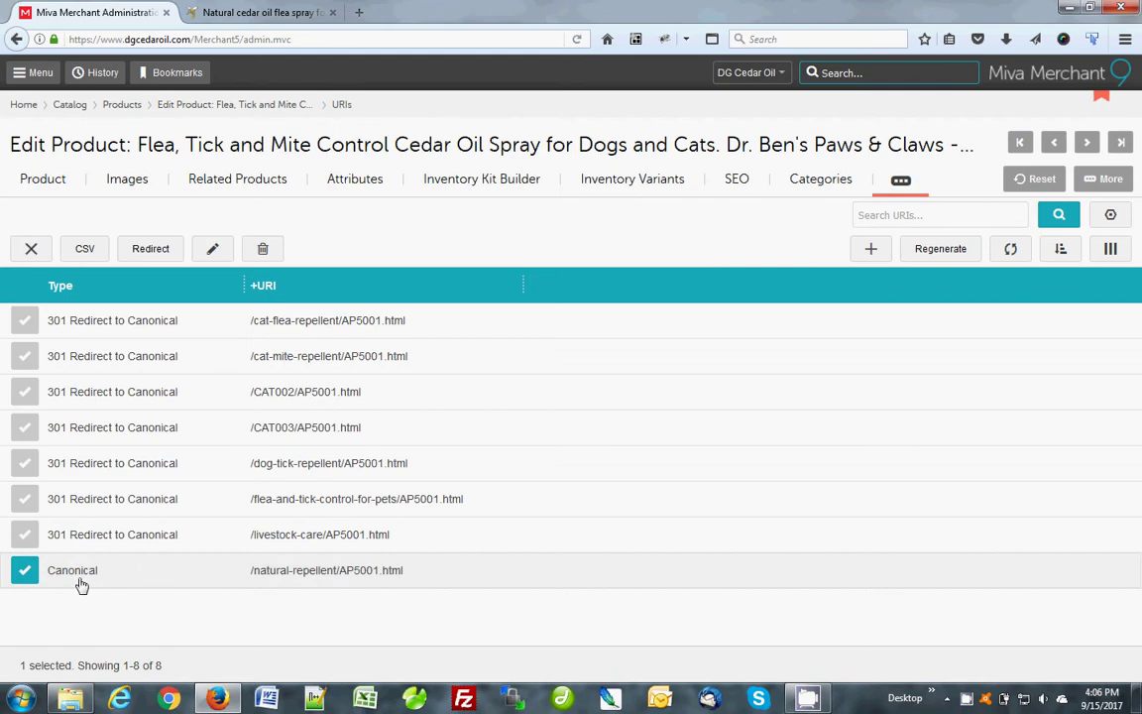
left_click(115, 535)
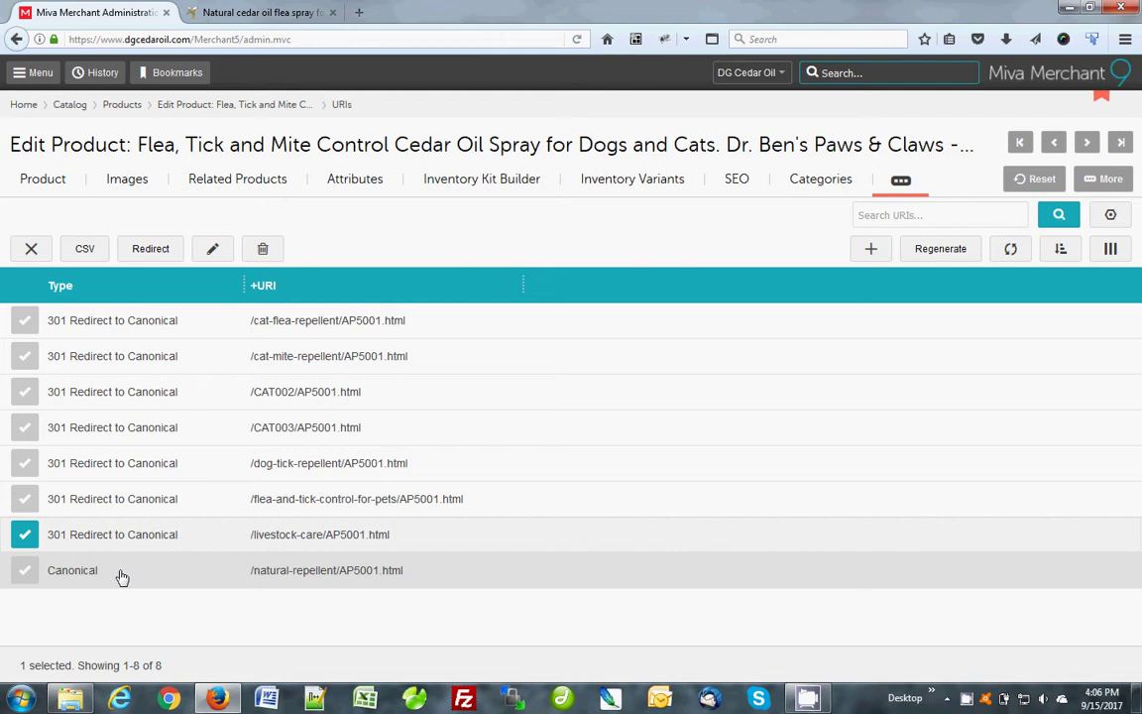
left_click(872, 254)
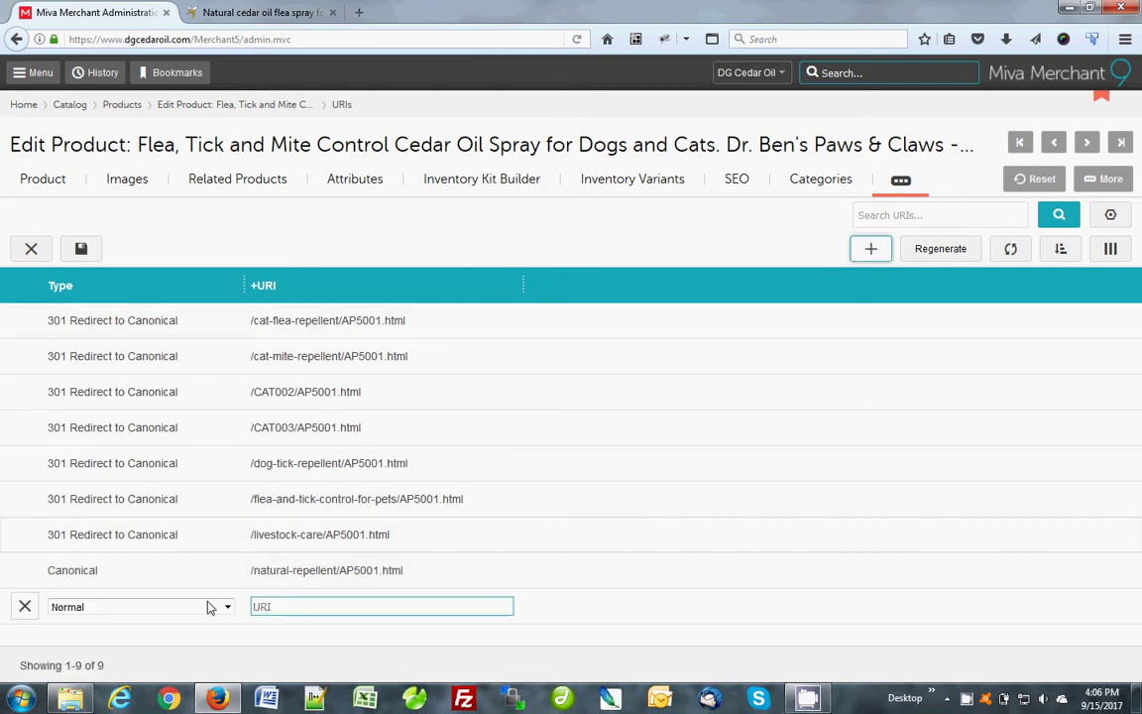
left_click(200, 607)
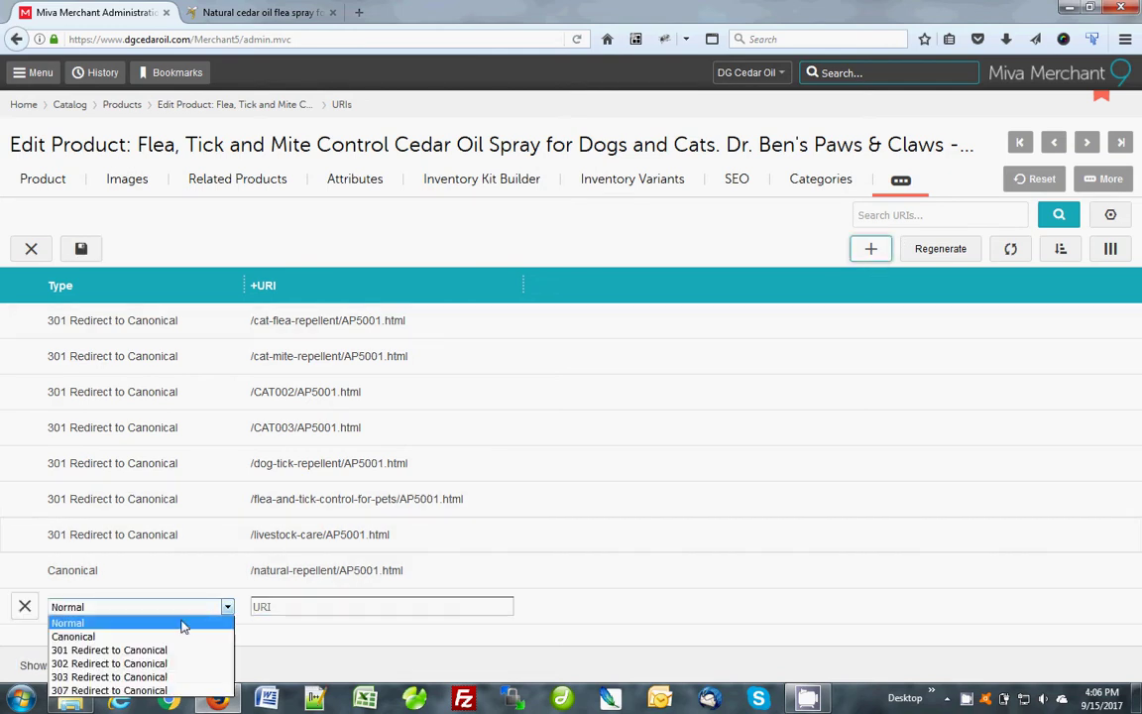
left_click(189, 620)
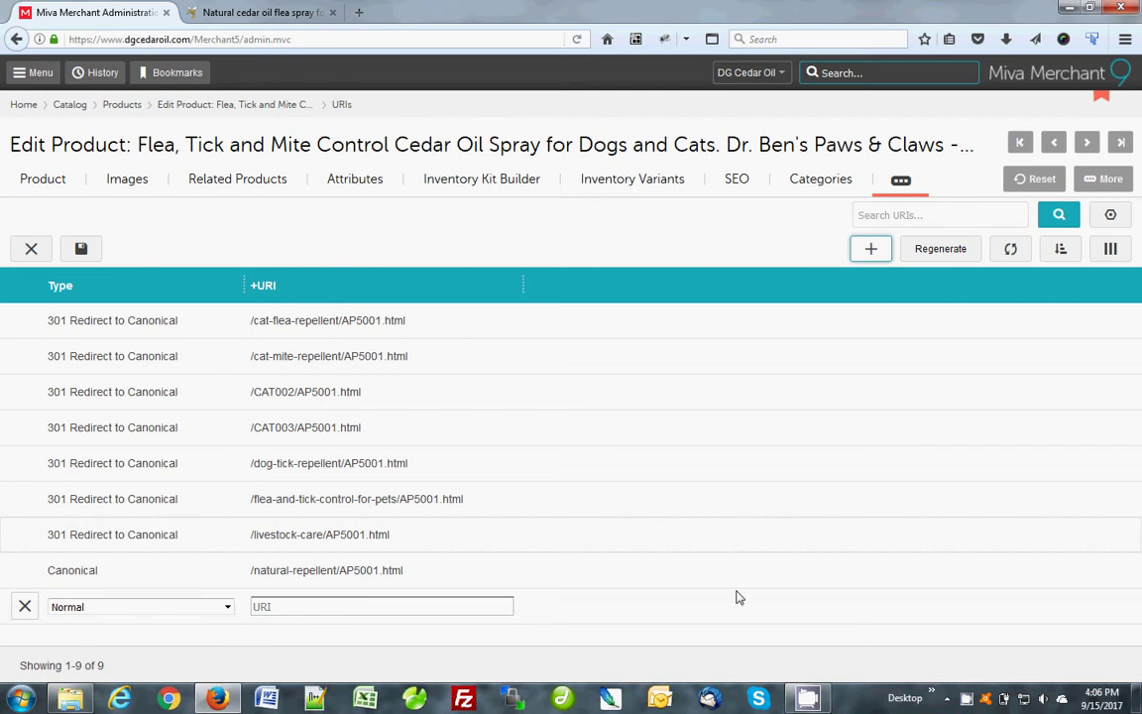
left_click(193, 609)
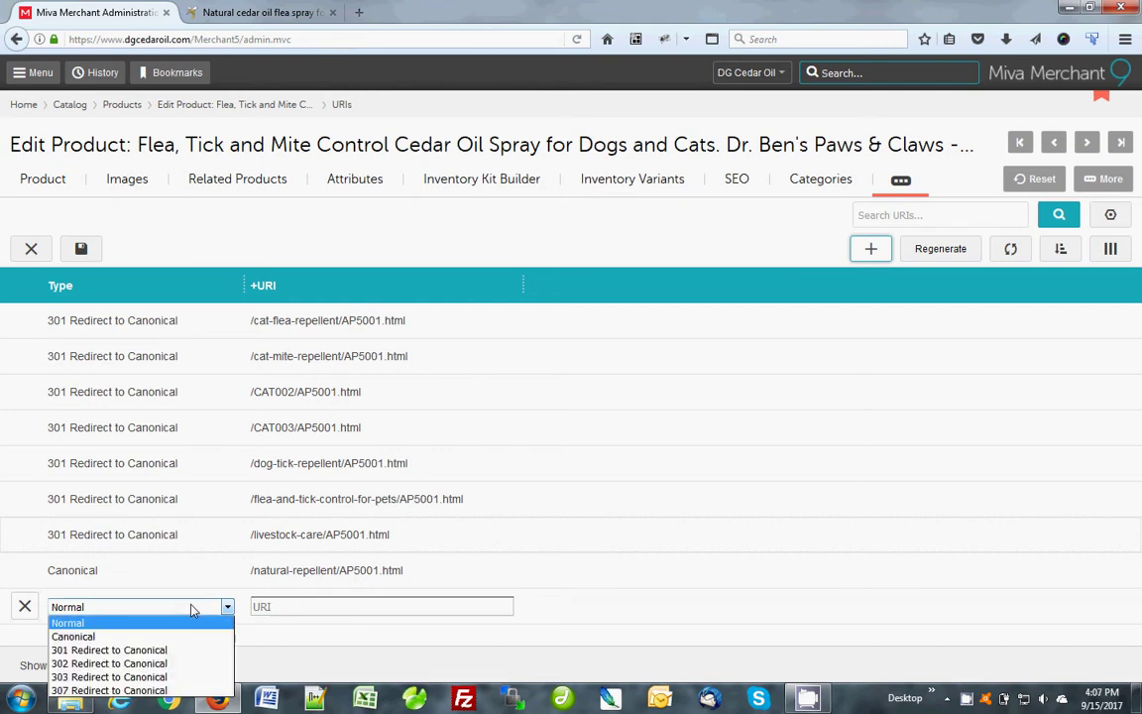
left_click(75, 636)
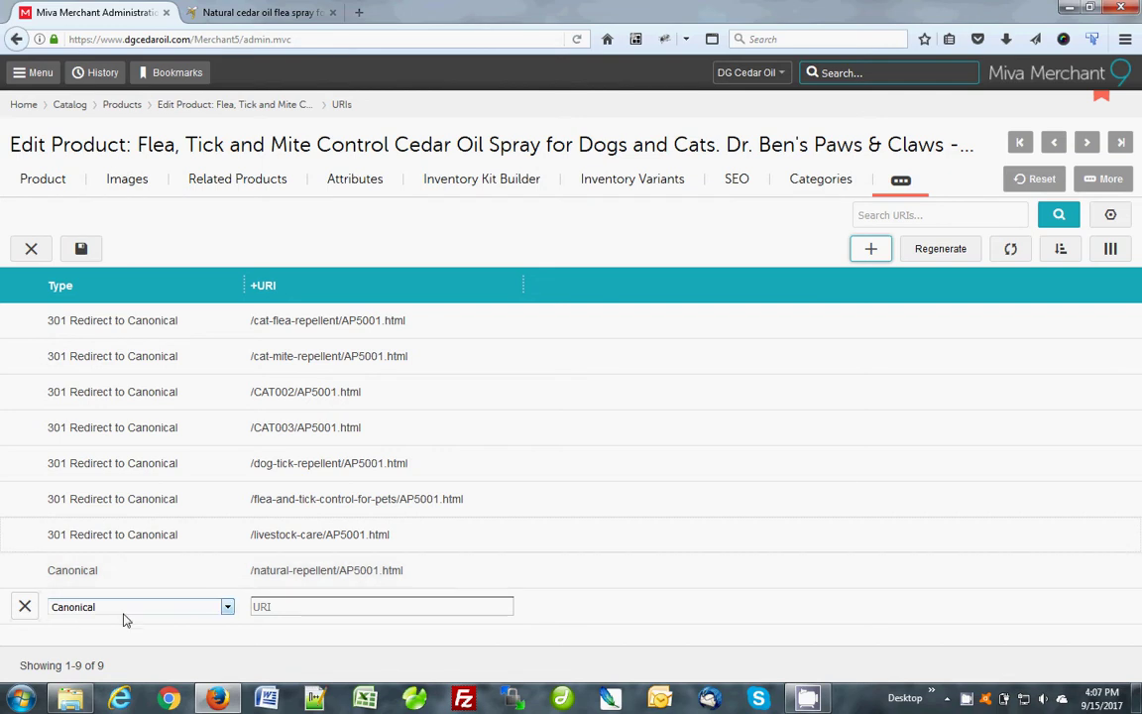
left_click(124, 611)
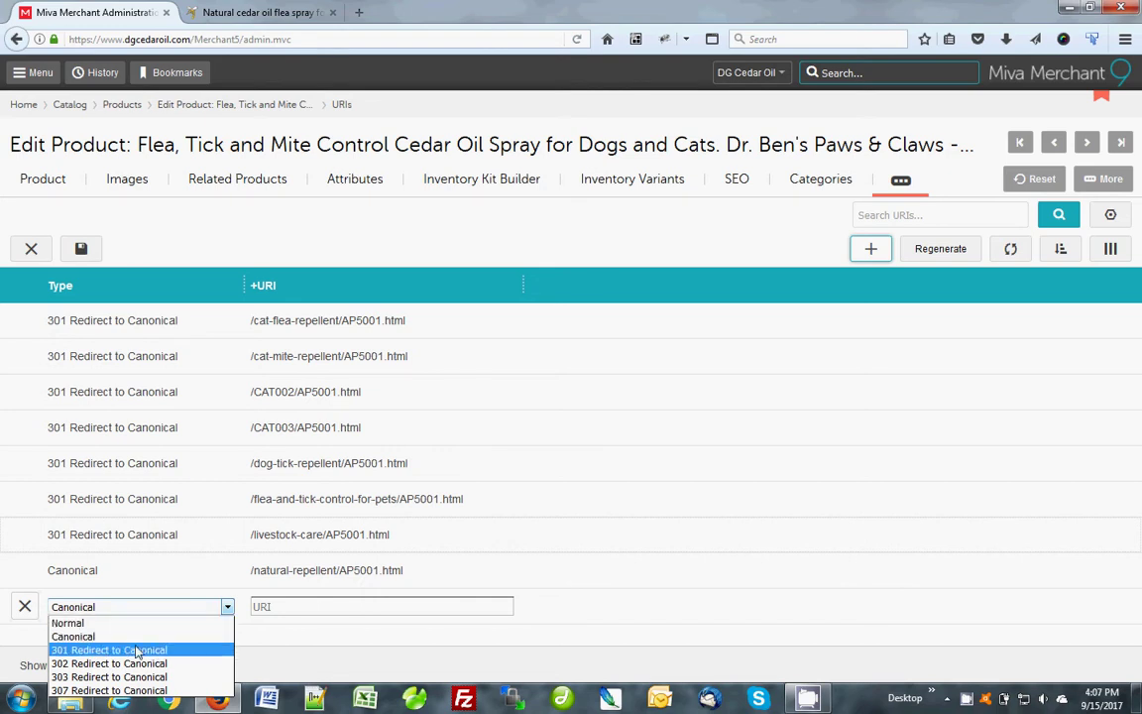
left_click(67, 247)
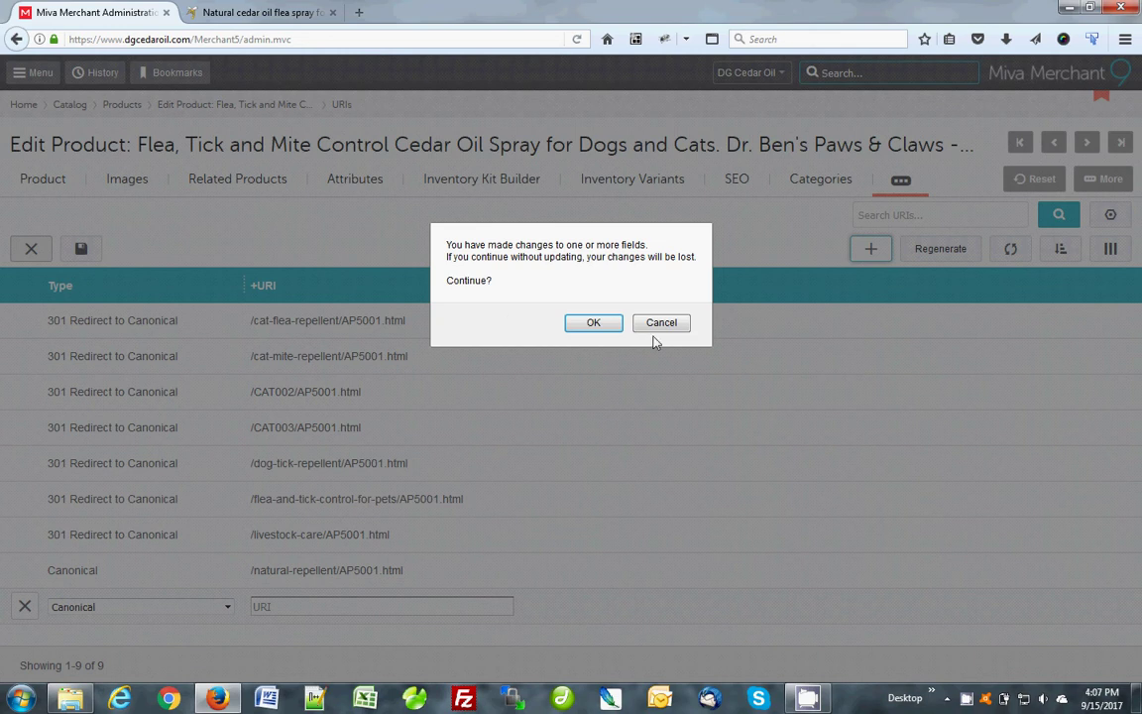
left_click(600, 326)
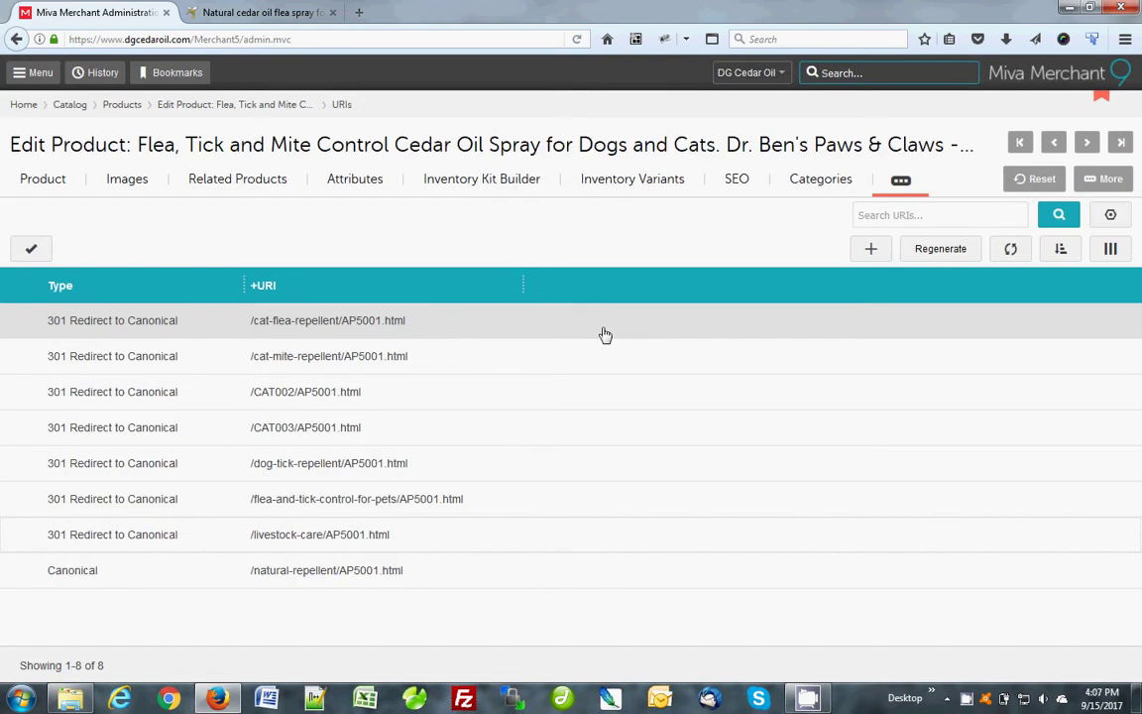
Select and copy the product's /dog-tick-repellent/AP5001.html redirect URI
left_click(330, 473)
left_click(328, 470)
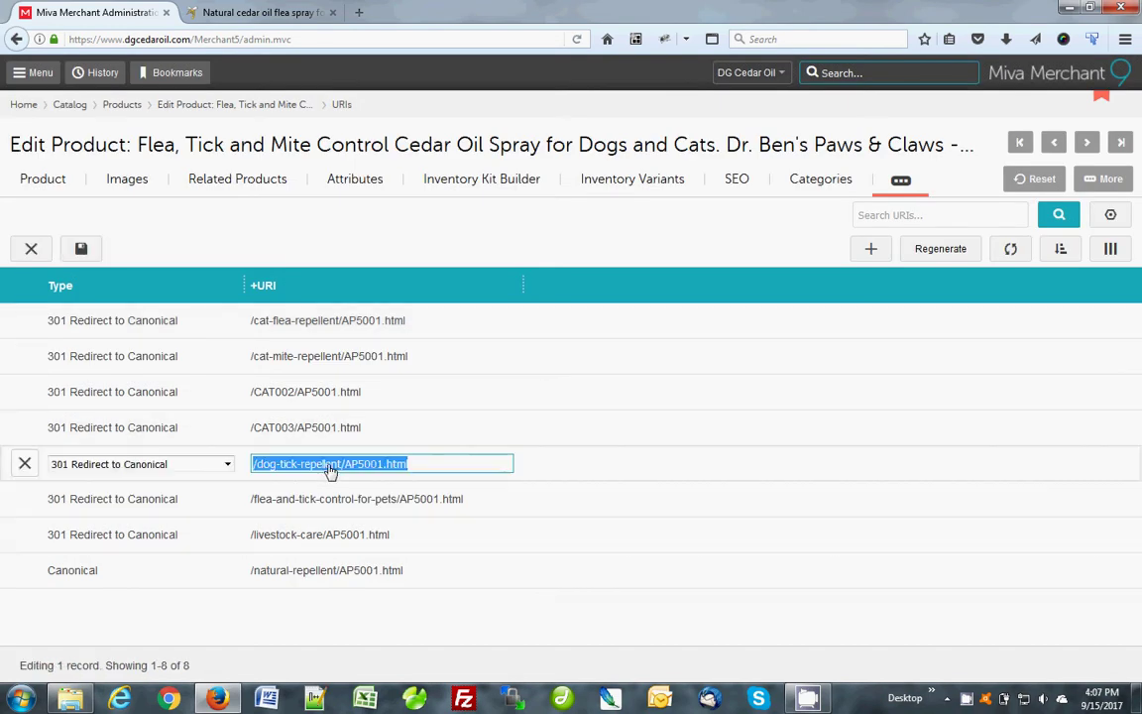
left_click(325, 463)
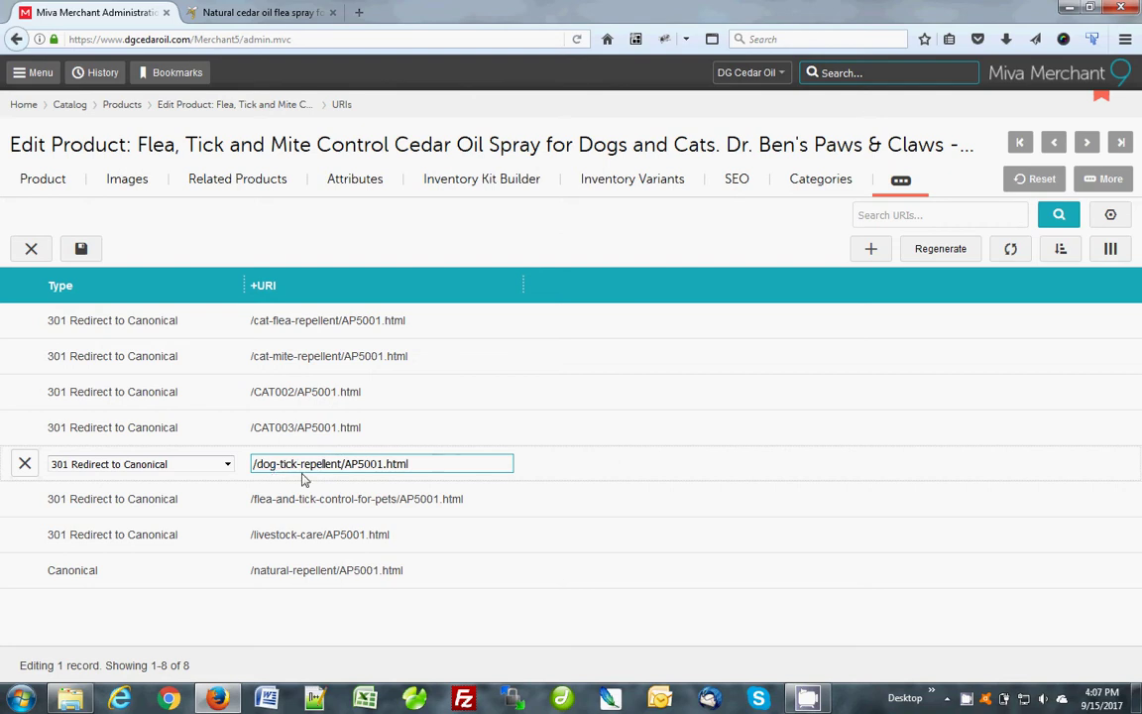
left_click_drag(434, 465, 236, 461)
key("ctrl+c")
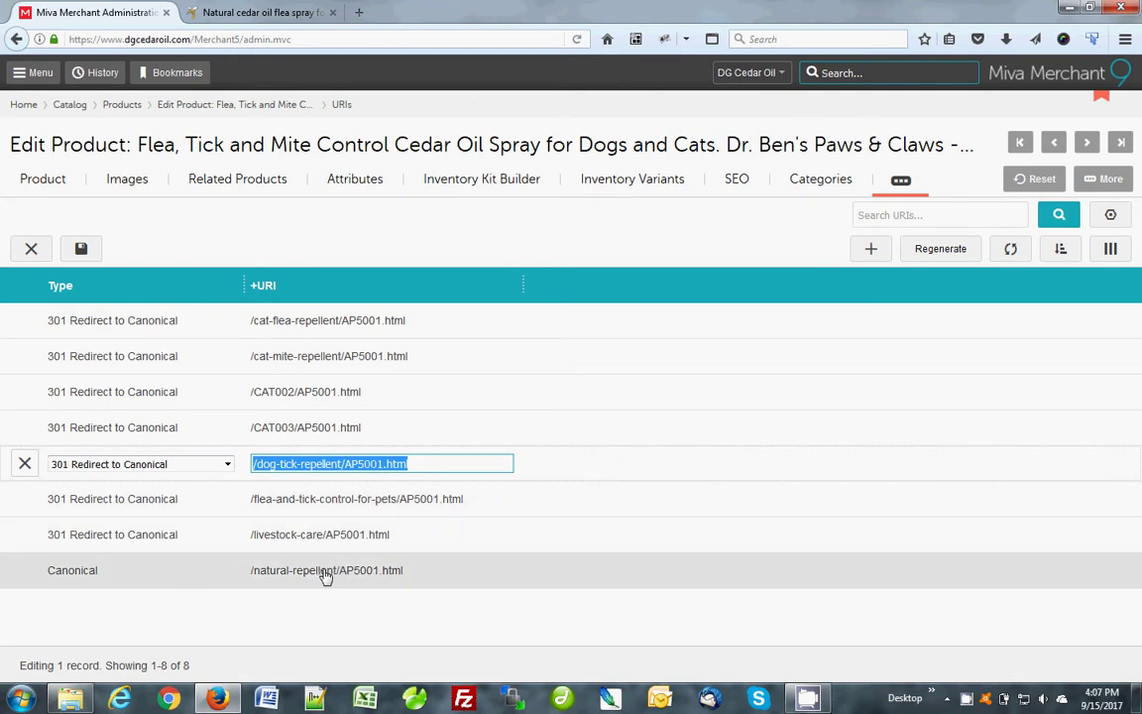
left_click(32, 72)
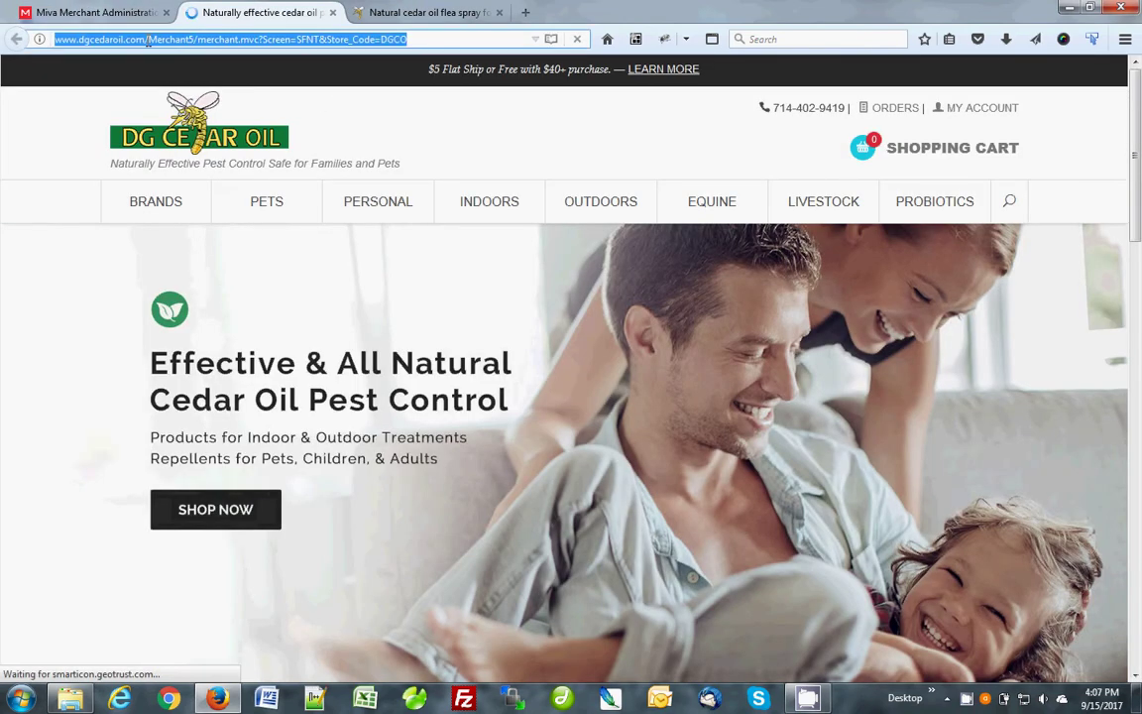
Confirm /dog-tick-repellent/AP5001.html redirects to /natural-repellent/AP5001.html on the storefront, then cancel the edit
left_click_drag(147, 39, 536, 55)
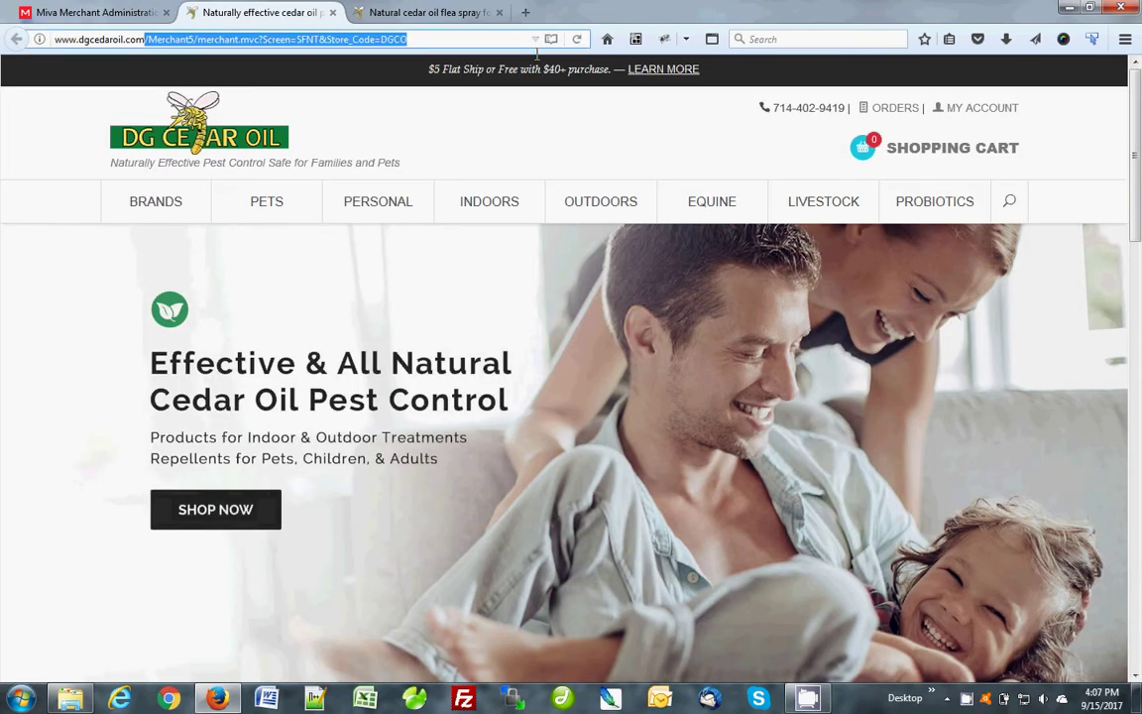
key("ctrl+v")
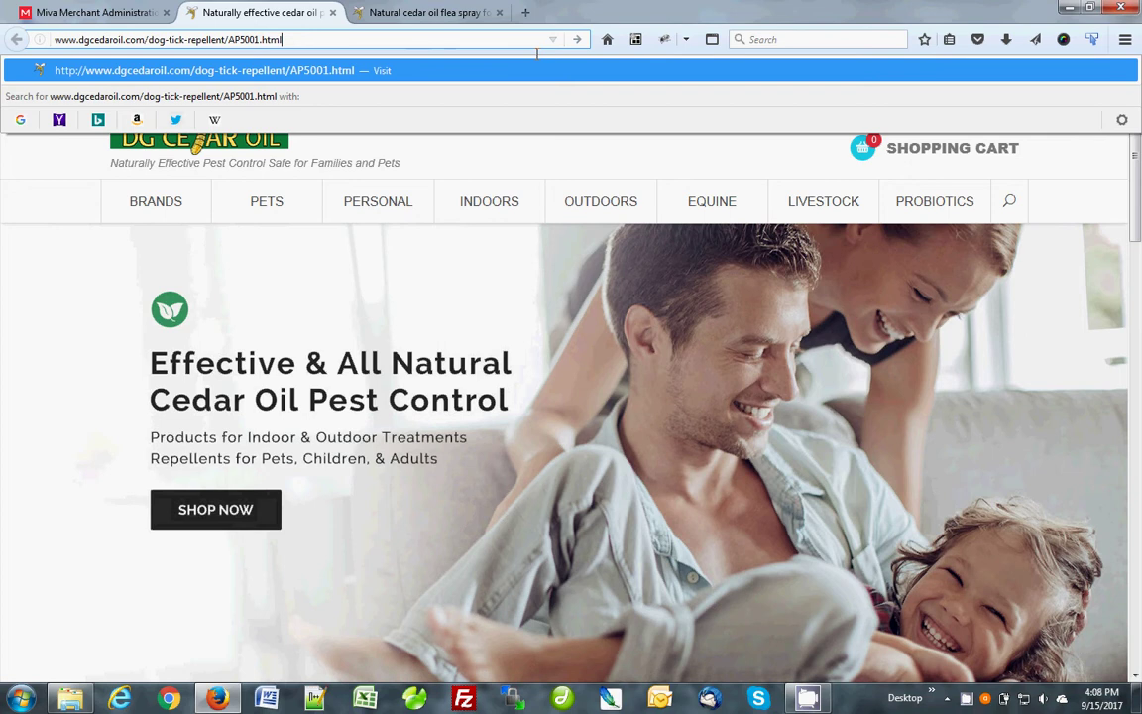
key("Return")
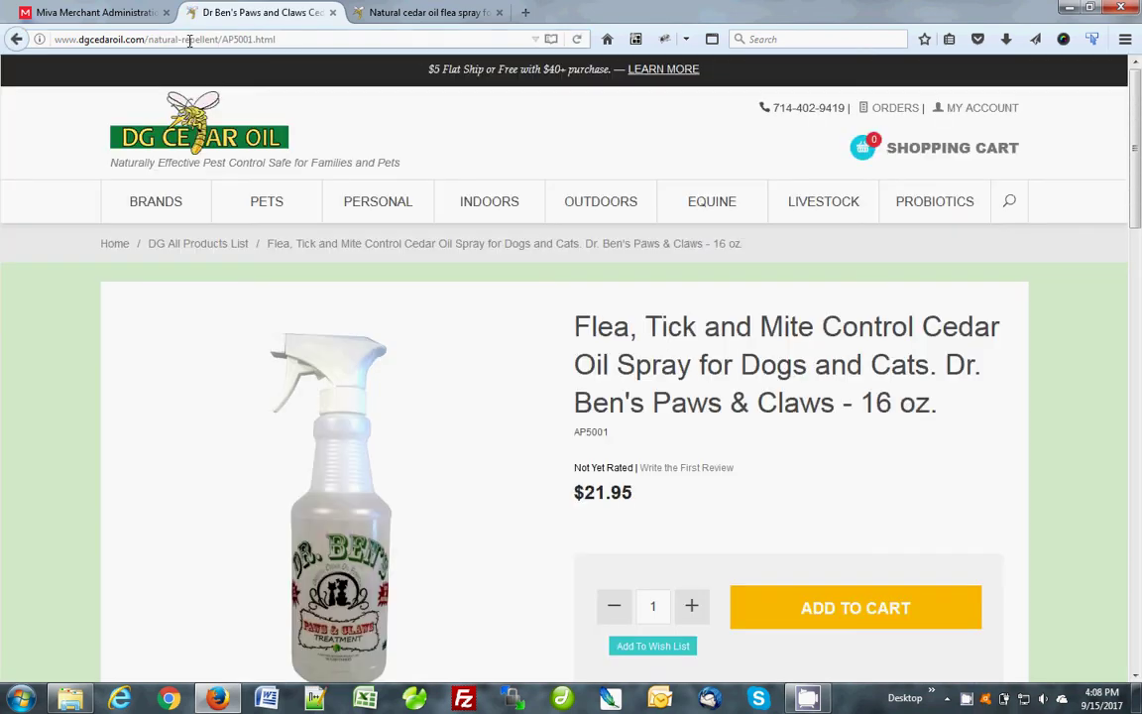
left_click(158, 40)
left_click(166, 40)
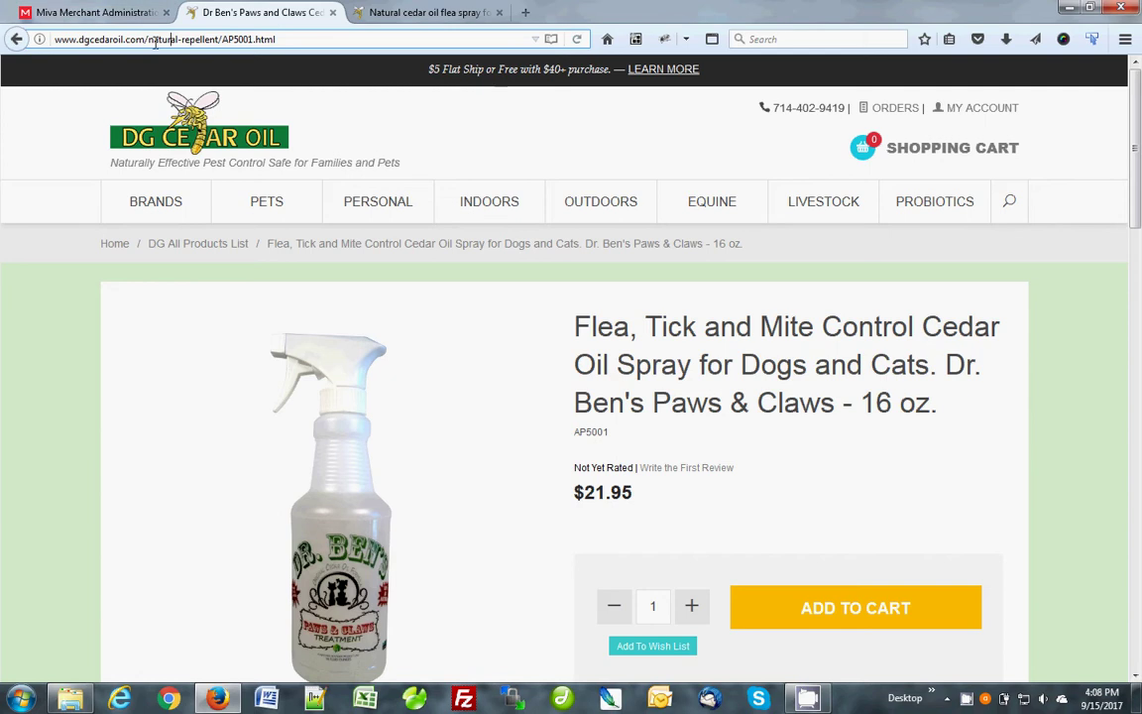
left_click_drag(146, 40, 277, 40)
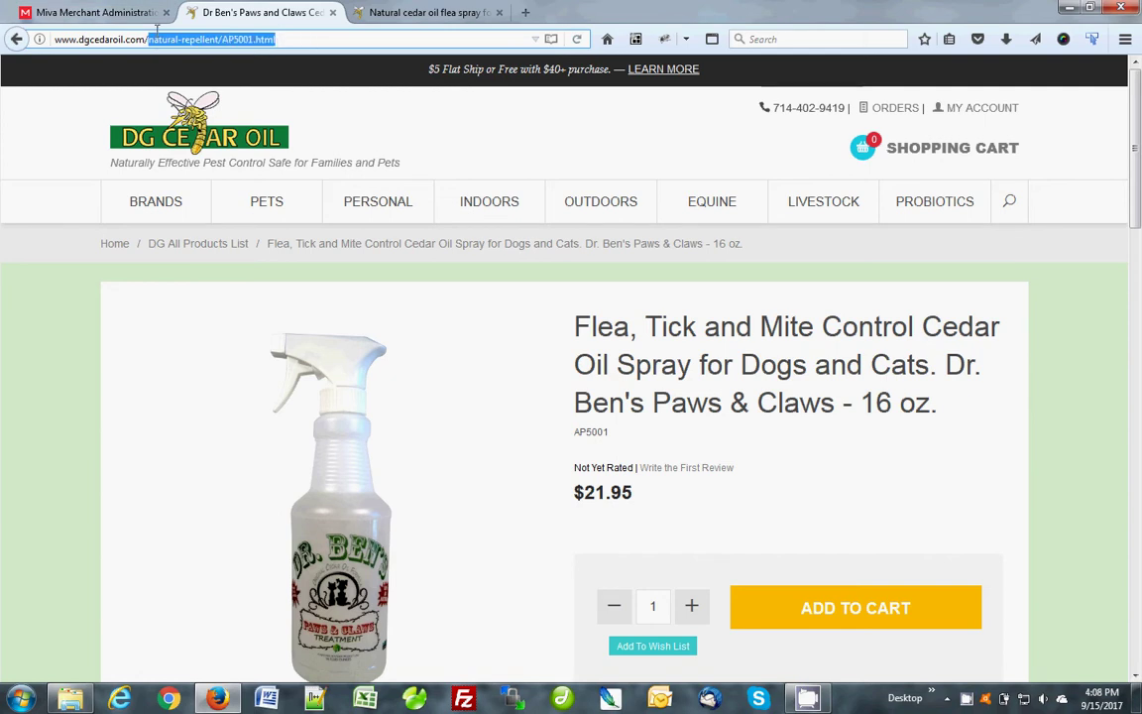
left_click(120, 16)
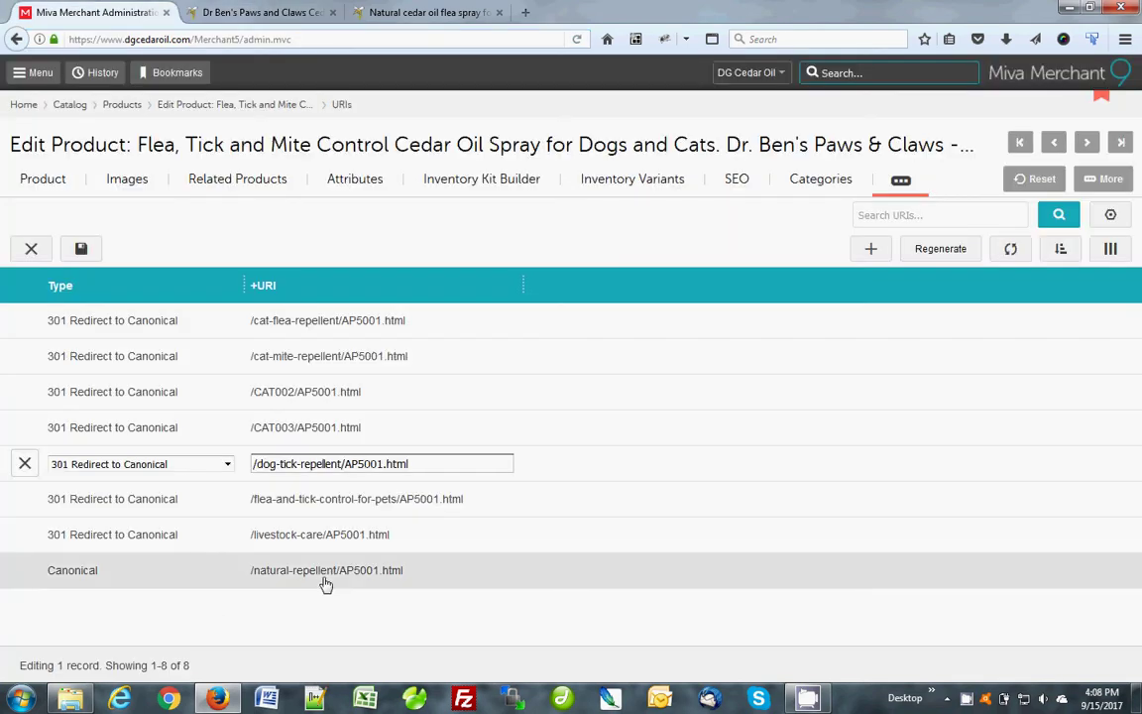
left_click(31, 246)
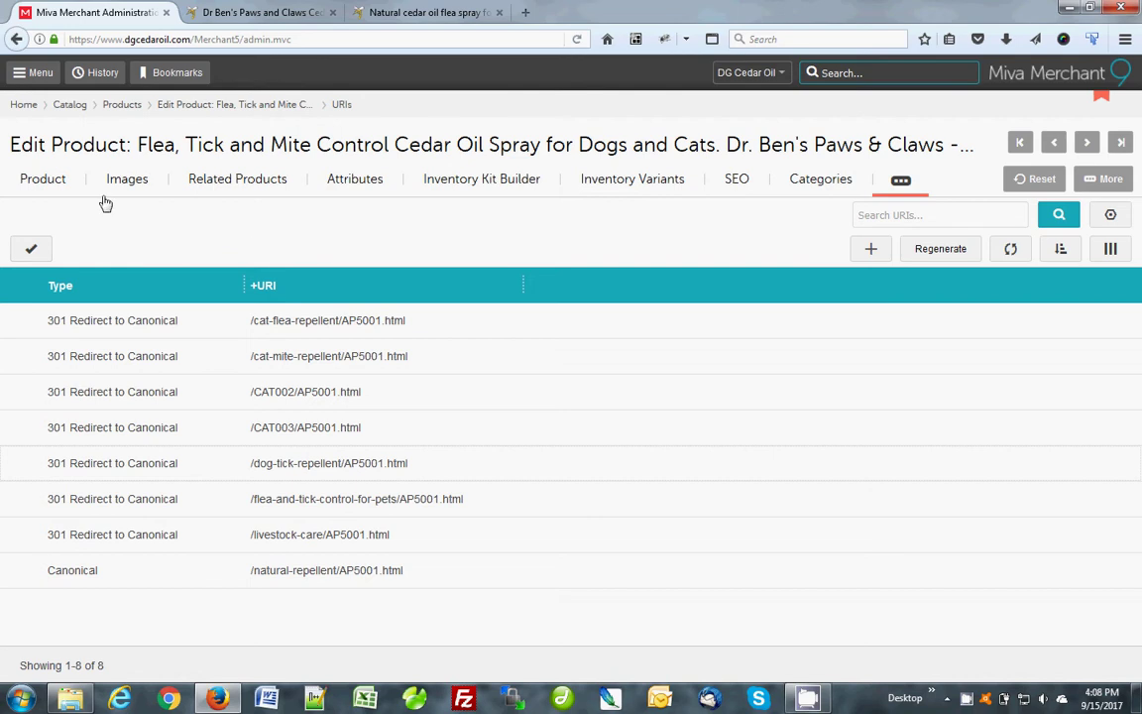
From Catalog categories sorted by Active, open Indoor Applicators and show its URIs
left_click(37, 73)
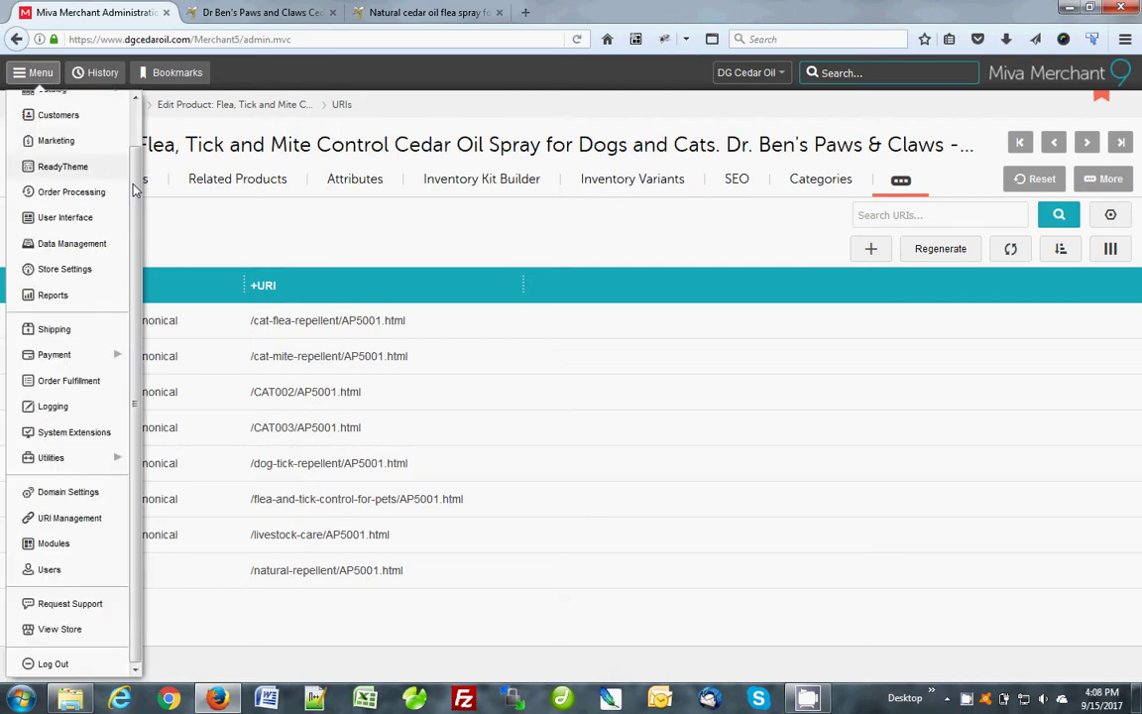
scroll(99, 144, "up", 1)
left_click(56, 133)
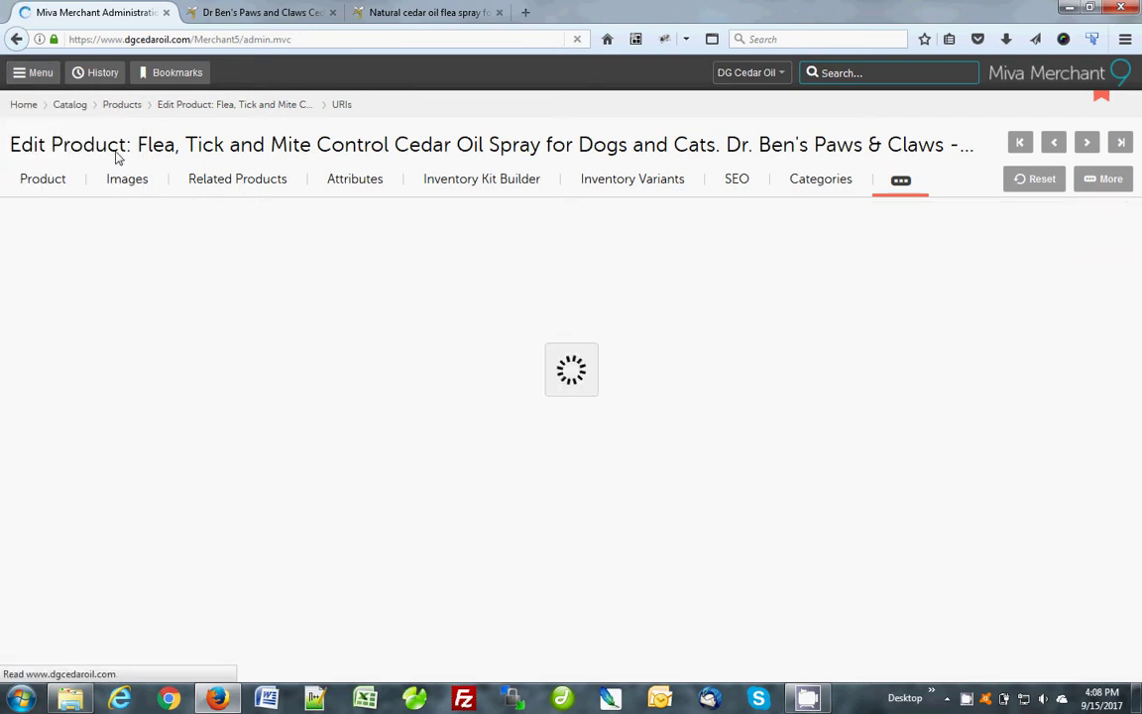
left_click(154, 187)
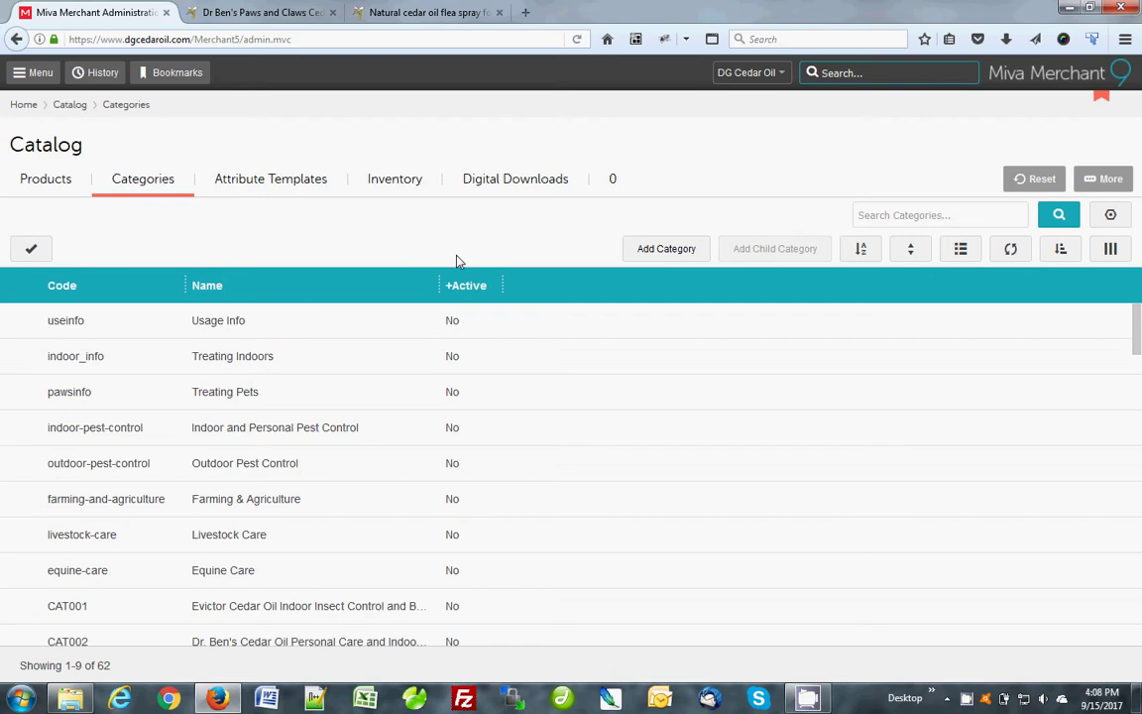
left_click(466, 285)
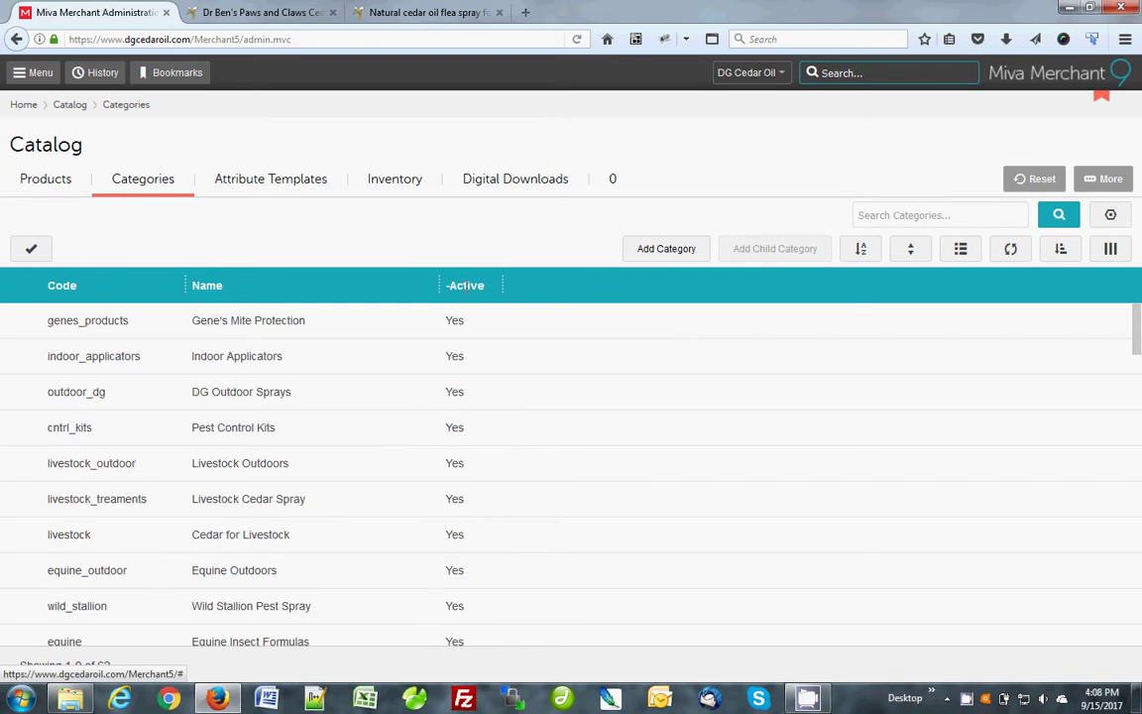
left_click(26, 359)
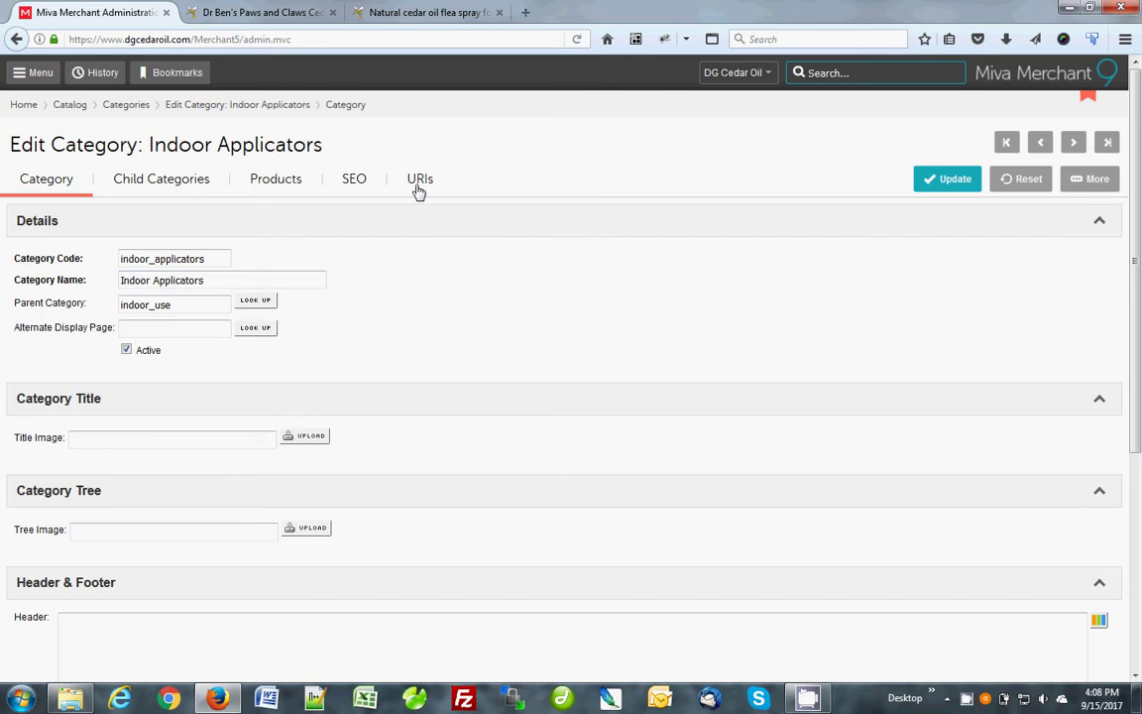
left_click(419, 185)
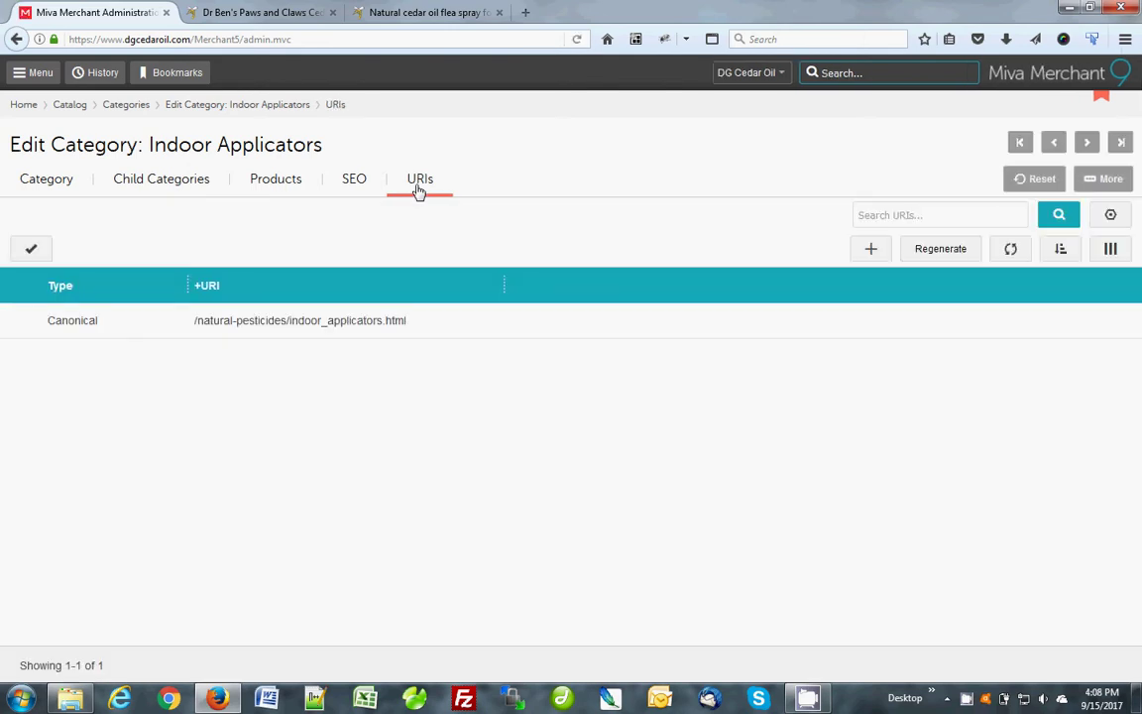
Load /natural-pesticides/indoor_applicators.html on the storefront, then return to the category's URIs
left_click(330, 331)
left_click_drag(198, 320, 421, 318)
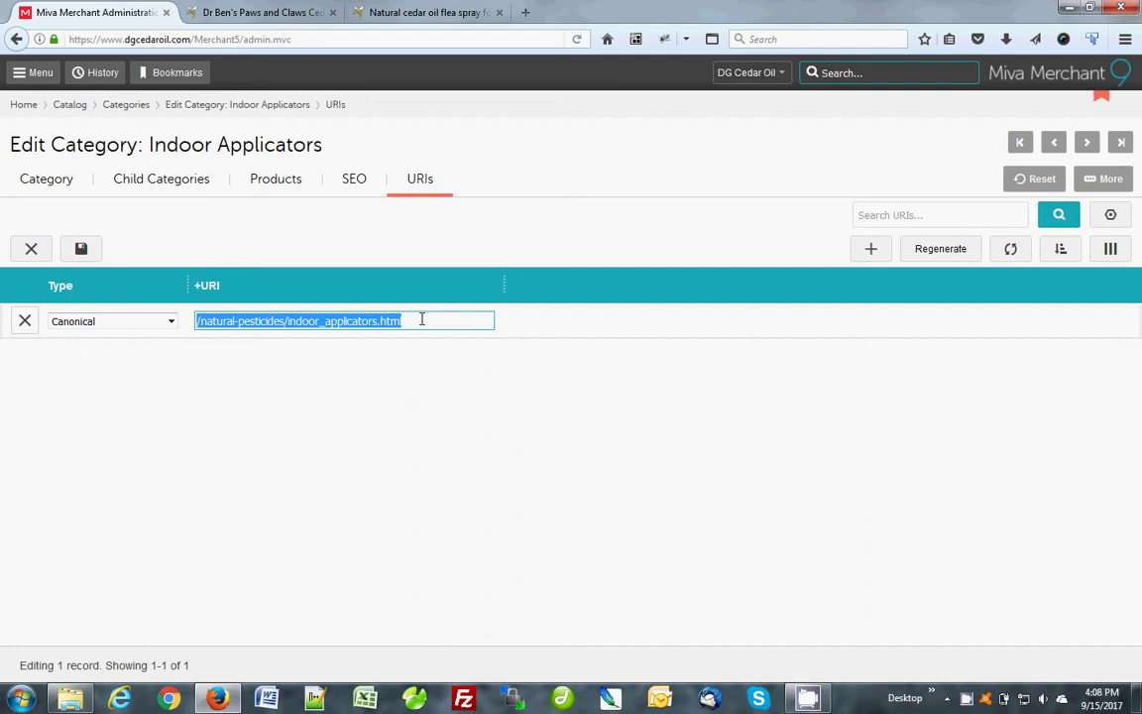
left_click(31, 249)
left_click(277, 18)
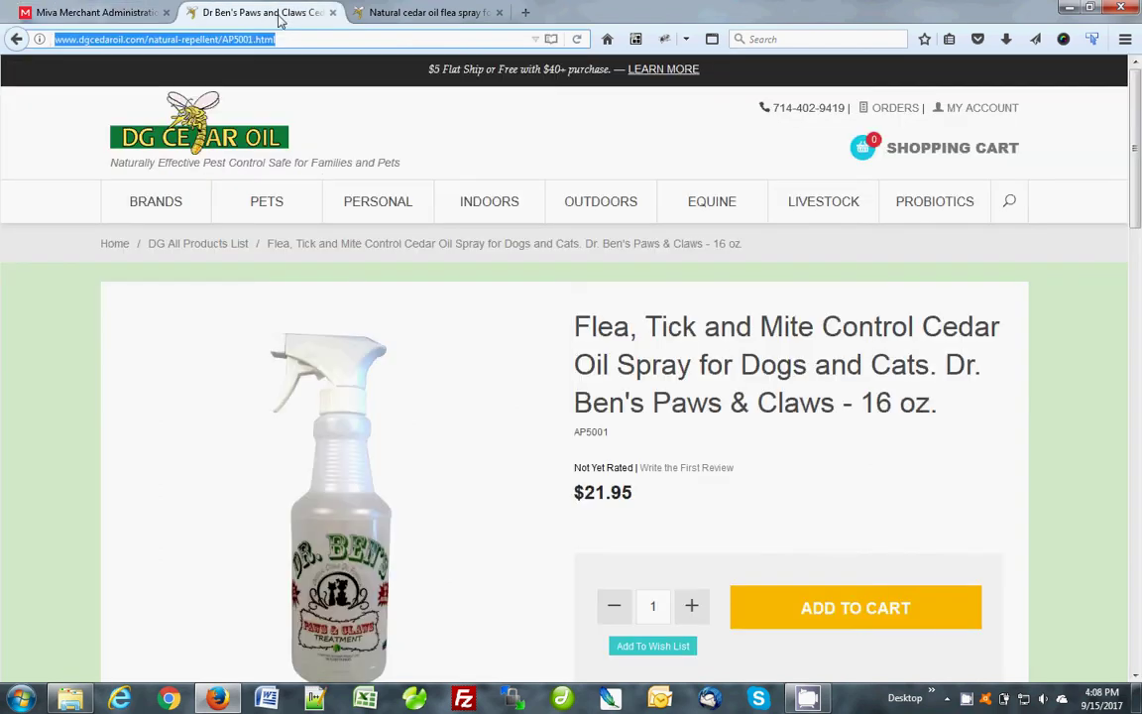
left_click_drag(229, 40, 148, 40)
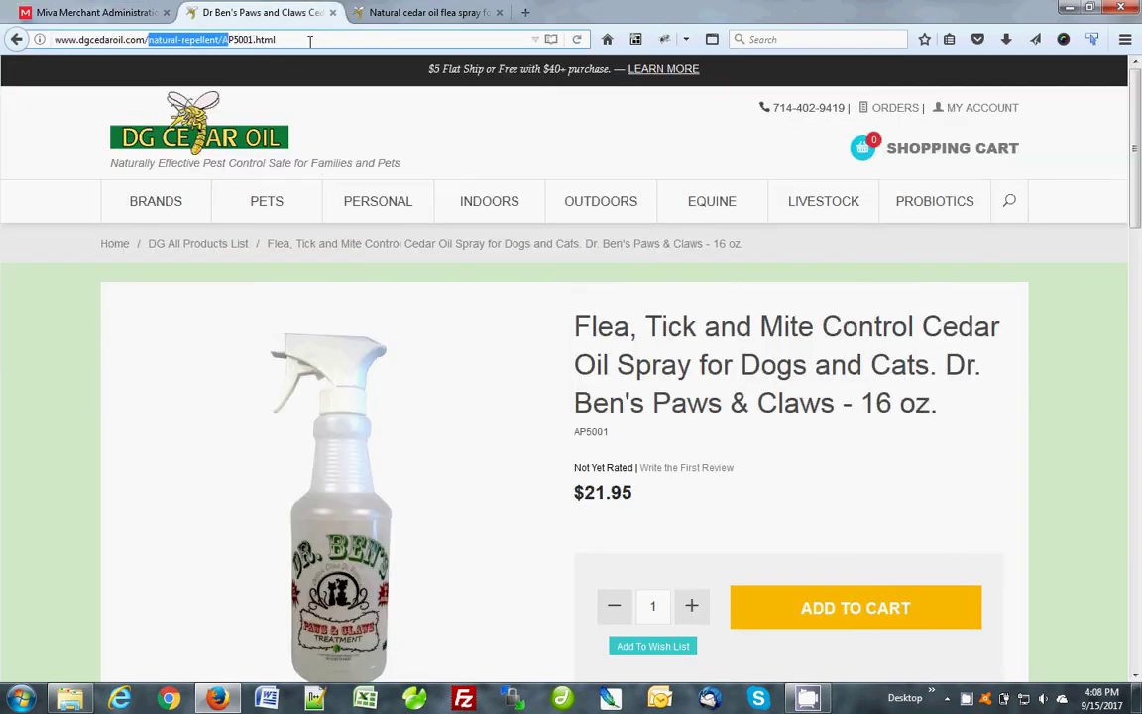
left_click_drag(310, 42, 414, 44)
key("BackSpace")
key("BackSpace")
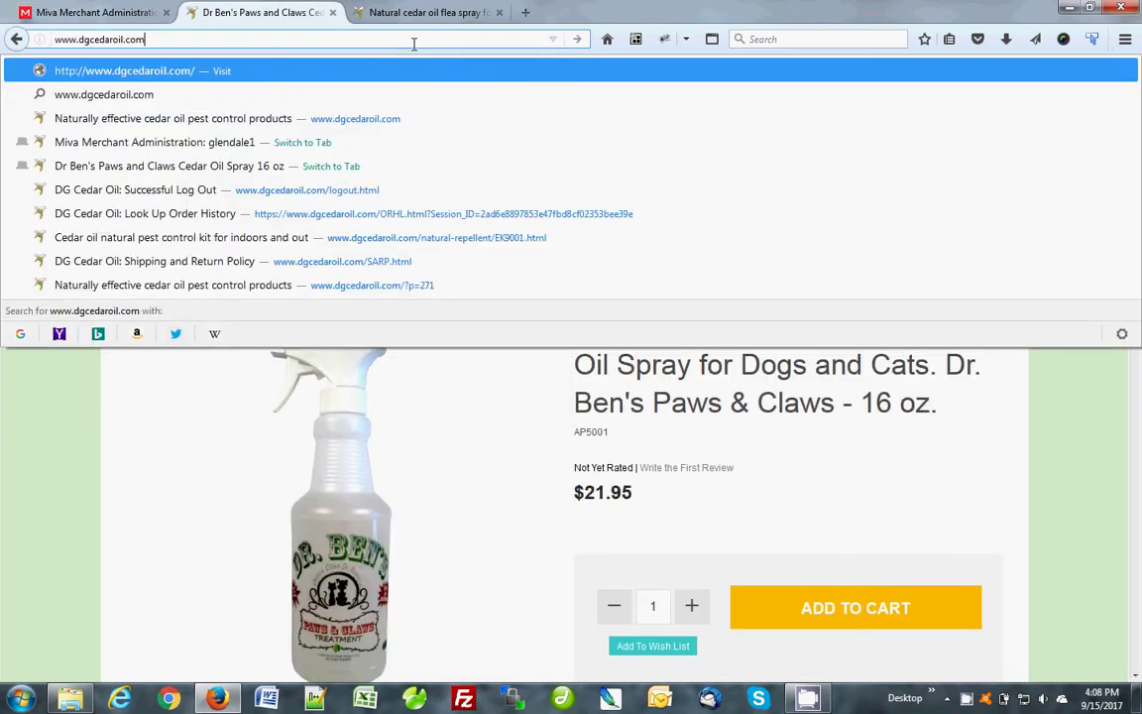
key("Return")
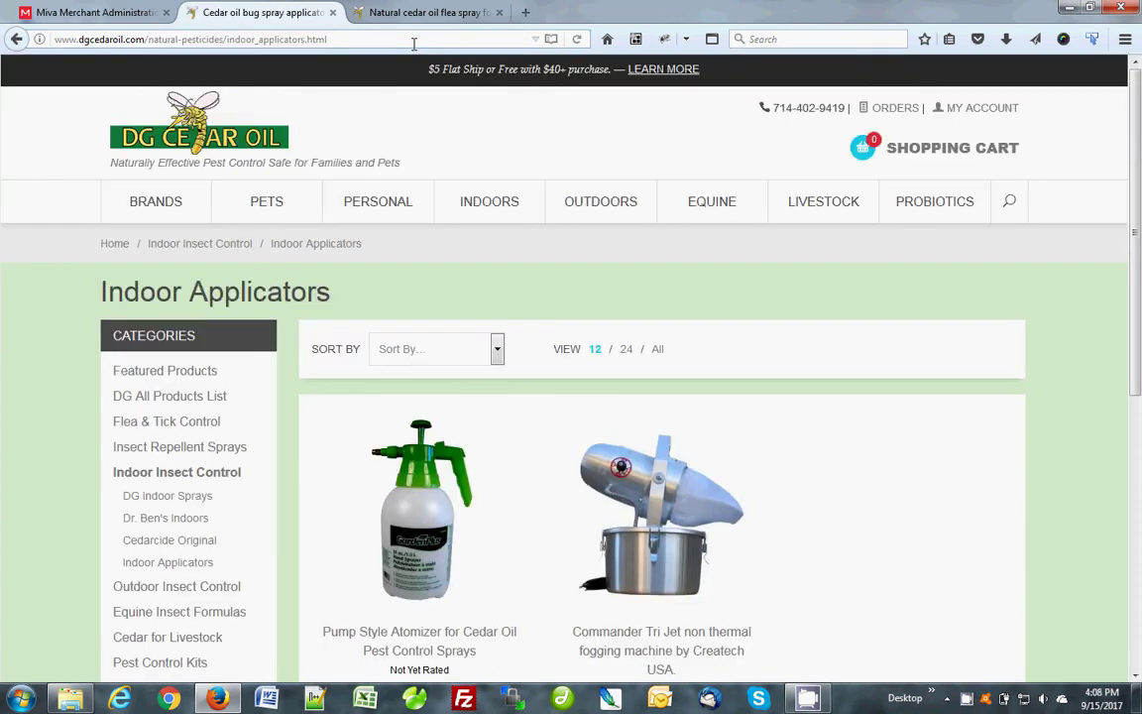
left_click(142, 22)
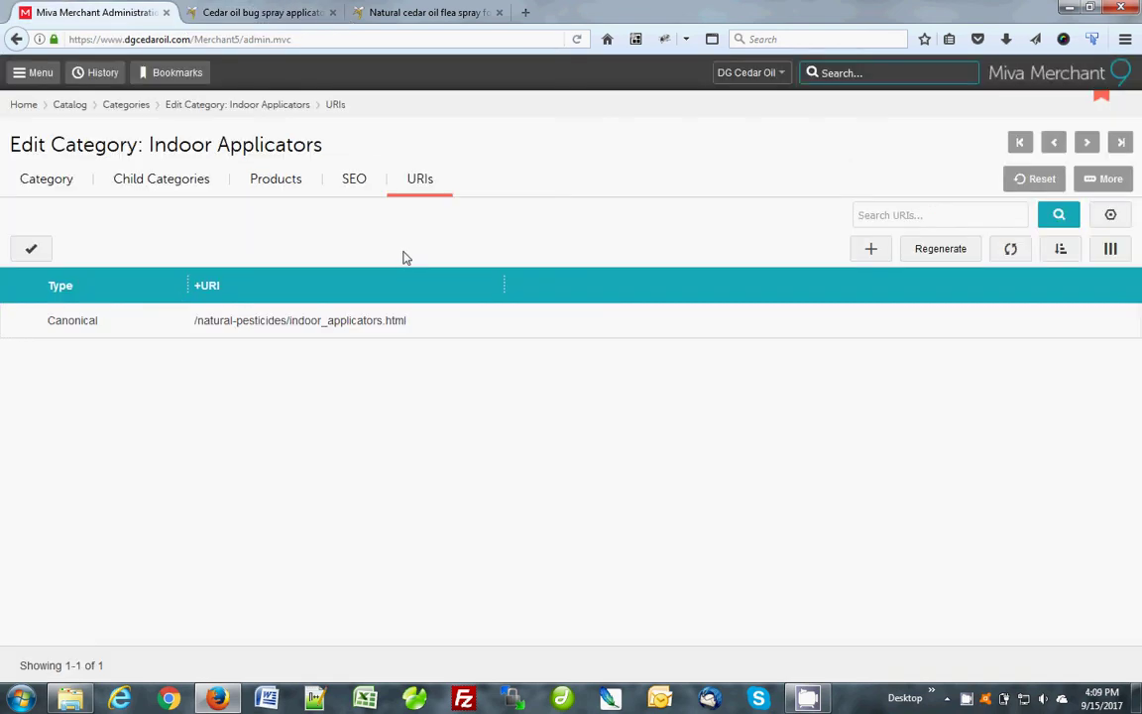
Add a 301 Redirect to Canonical URI some-old-category.html to Indoor Applicators and save
left_click(872, 251)
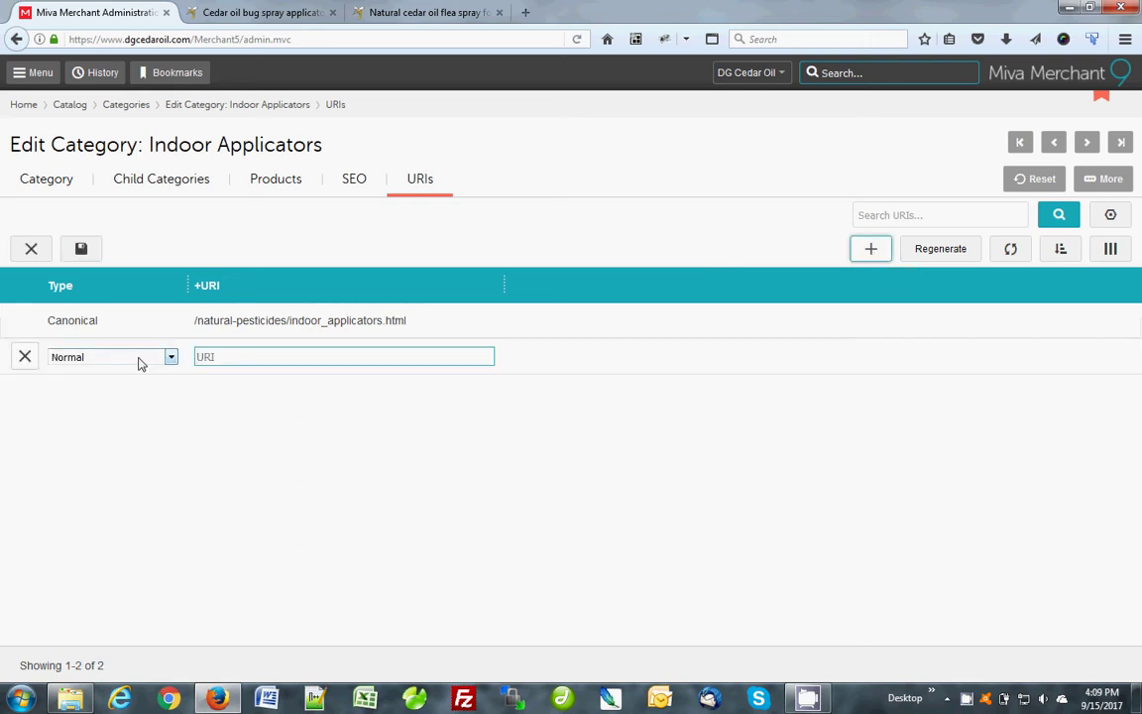
left_click(139, 359)
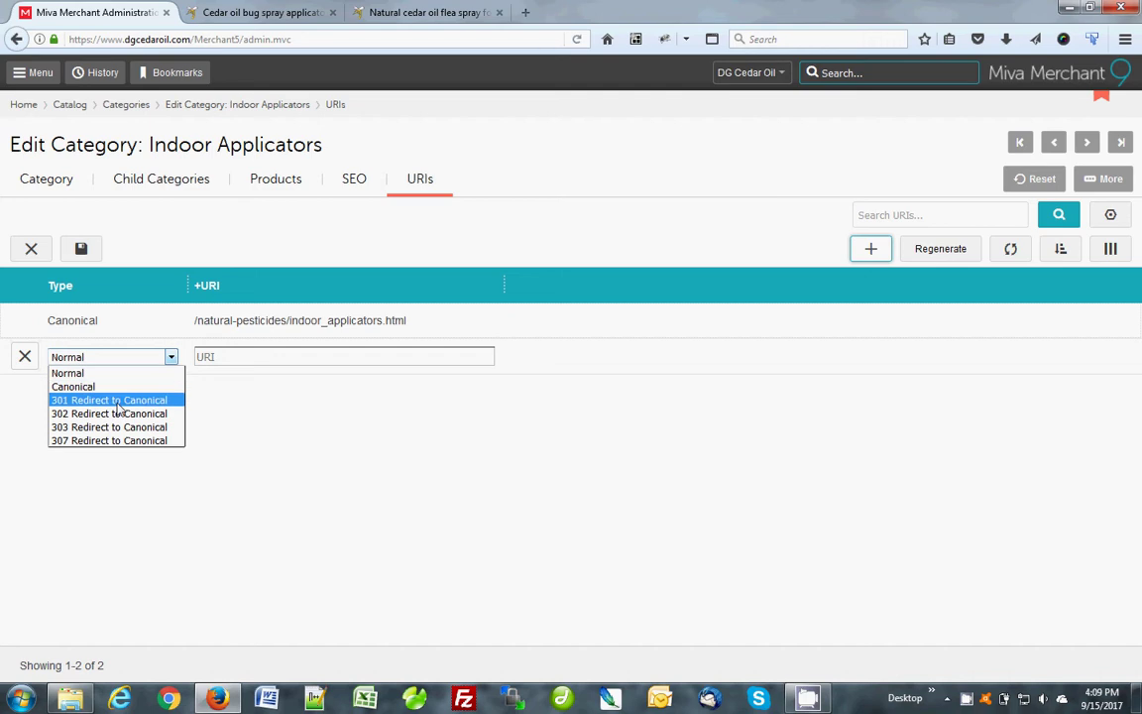
left_click(113, 399)
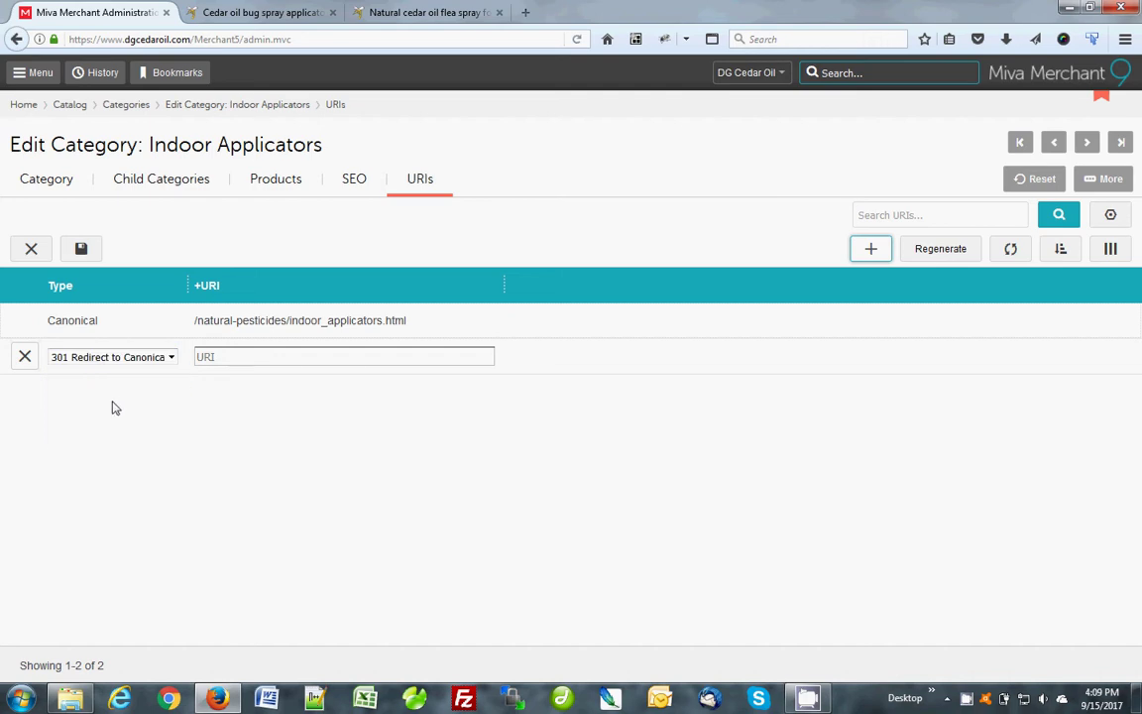
left_click(248, 356)
type("/some")
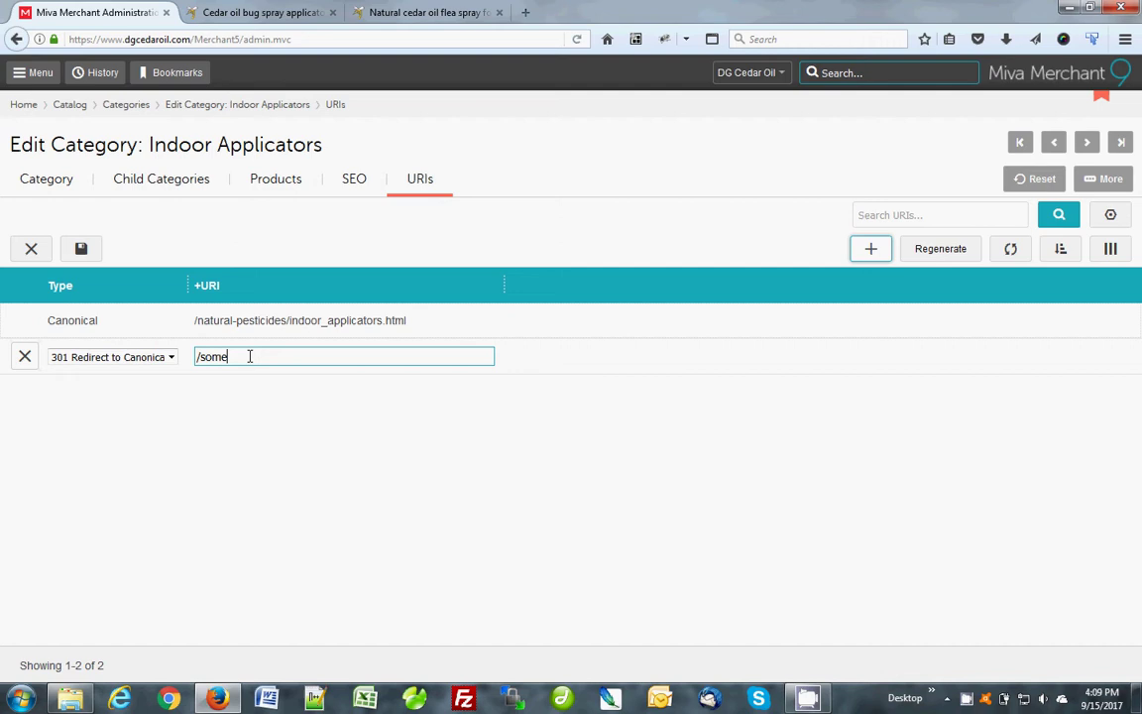
type("-old-category.html")
key("Home")
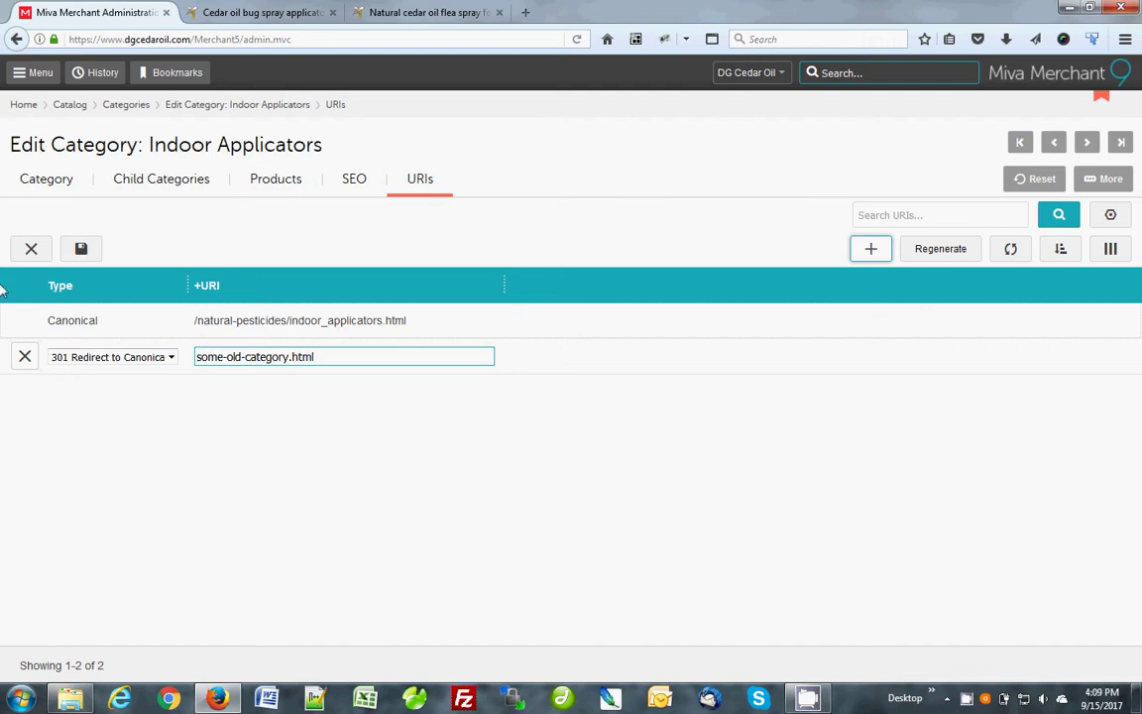
left_click(81, 248)
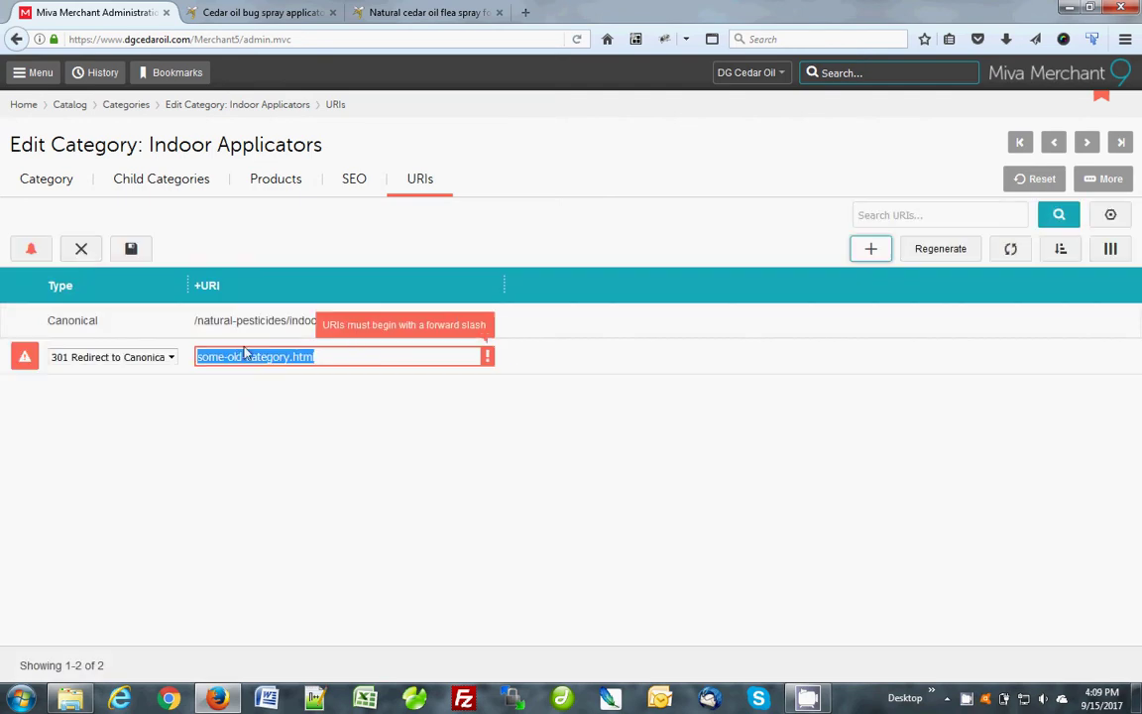
Add the missing leading slash to make /some-old-category.html and save again
left_click(199, 357)
type("/")
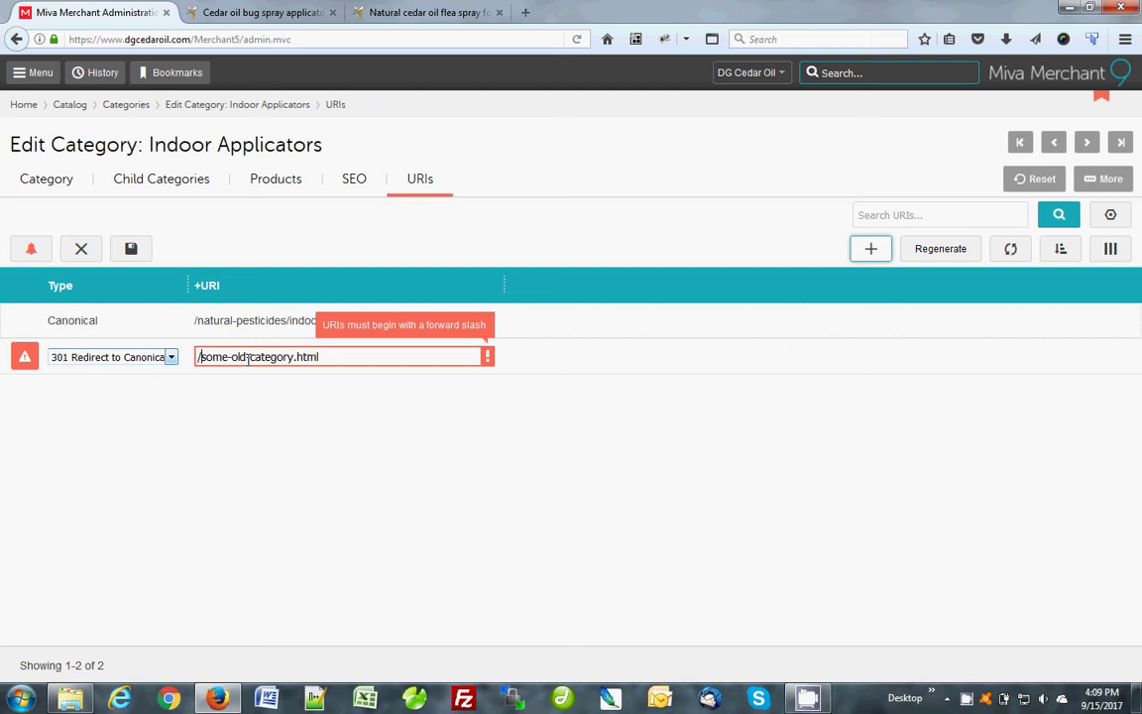
left_click(134, 253)
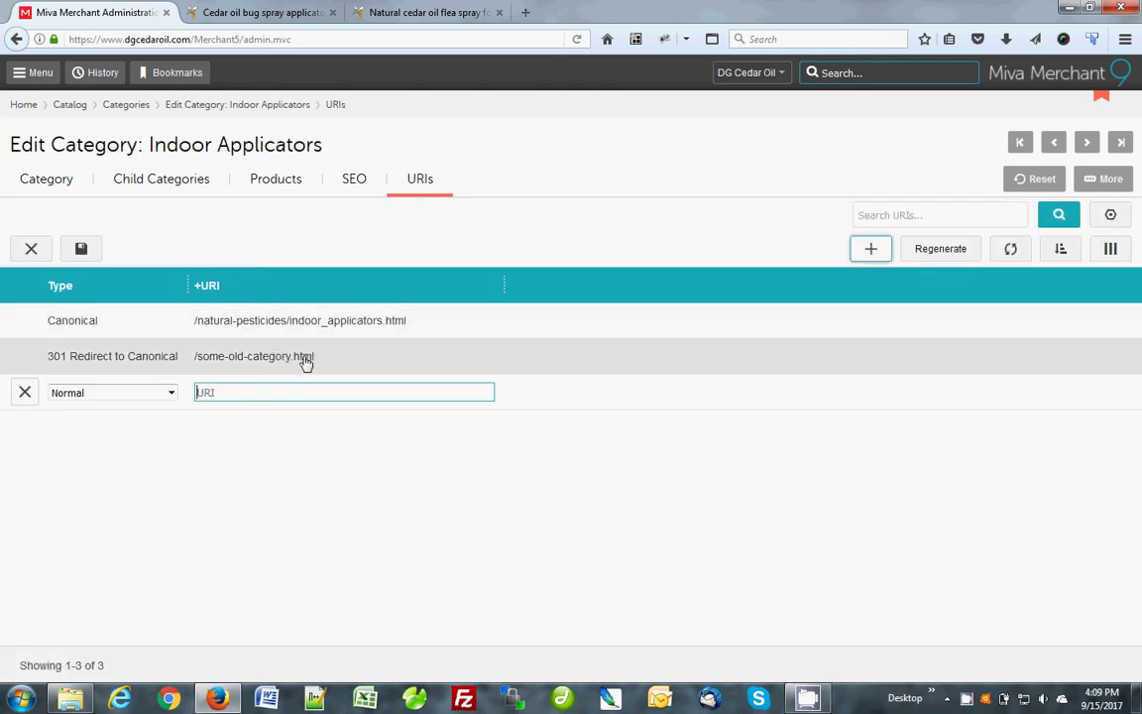
Discard the blank URI row and inspect the new 301 redirect URI without changing it
left_click(30, 247)
left_click(287, 365)
left_click(285, 363)
key("ctrl+c")
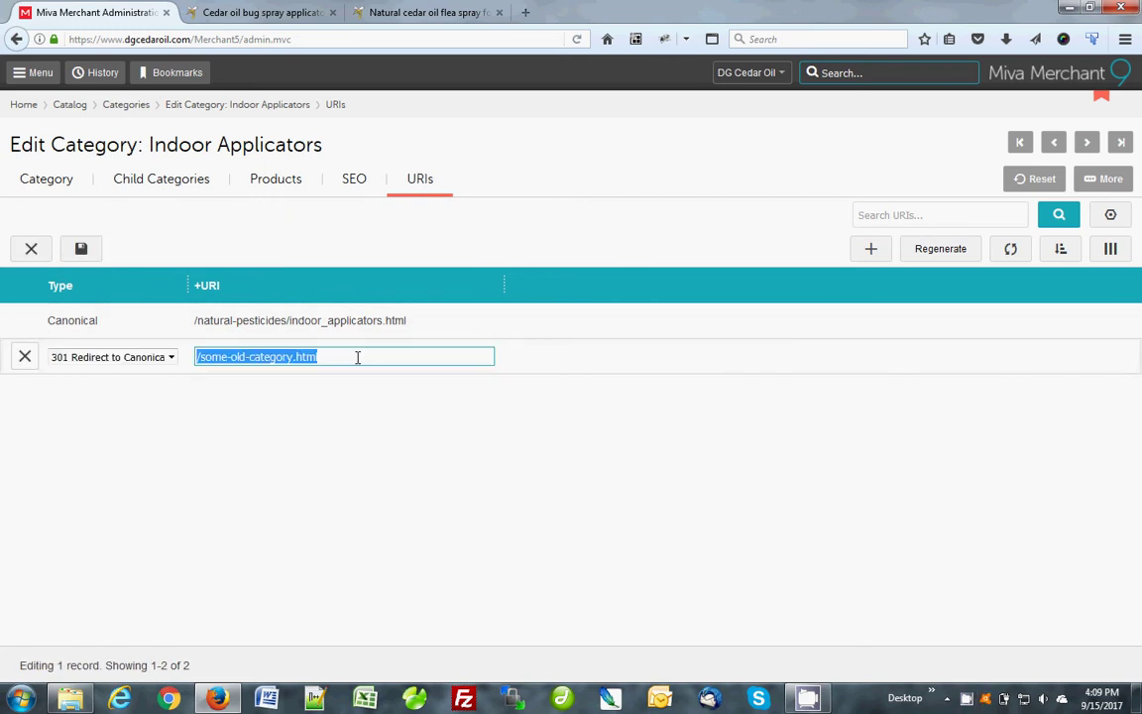
left_click(32, 250)
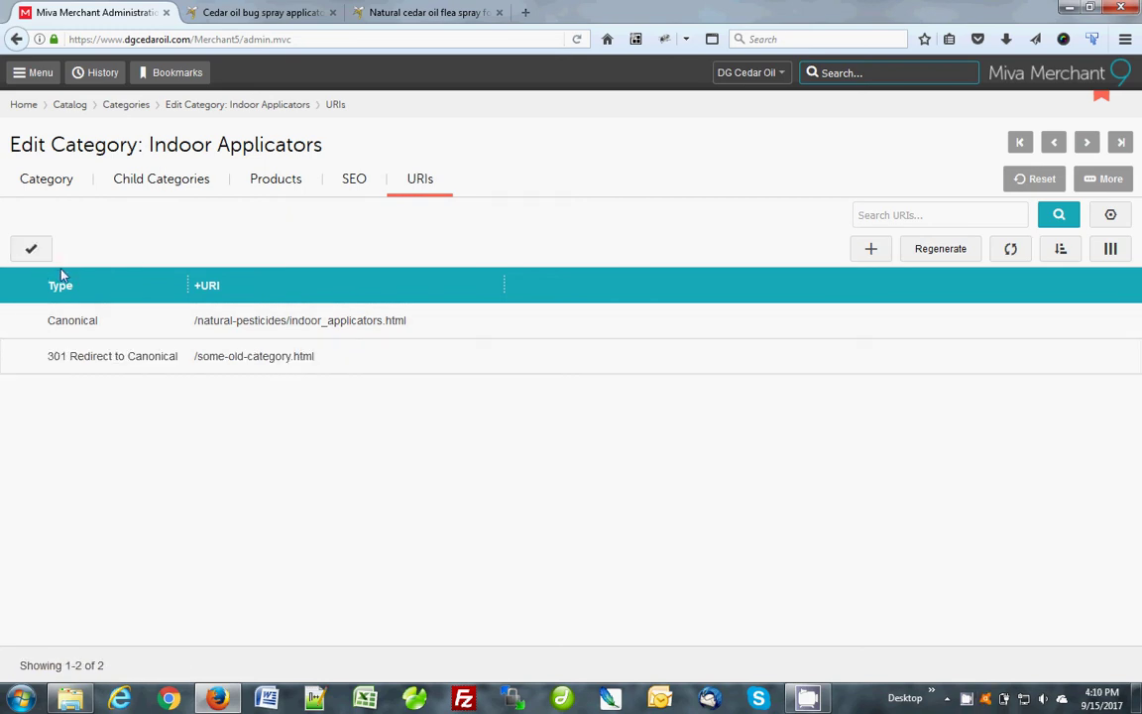
Load the old category address on the storefront to test the 301 redirect
left_click(274, 14)
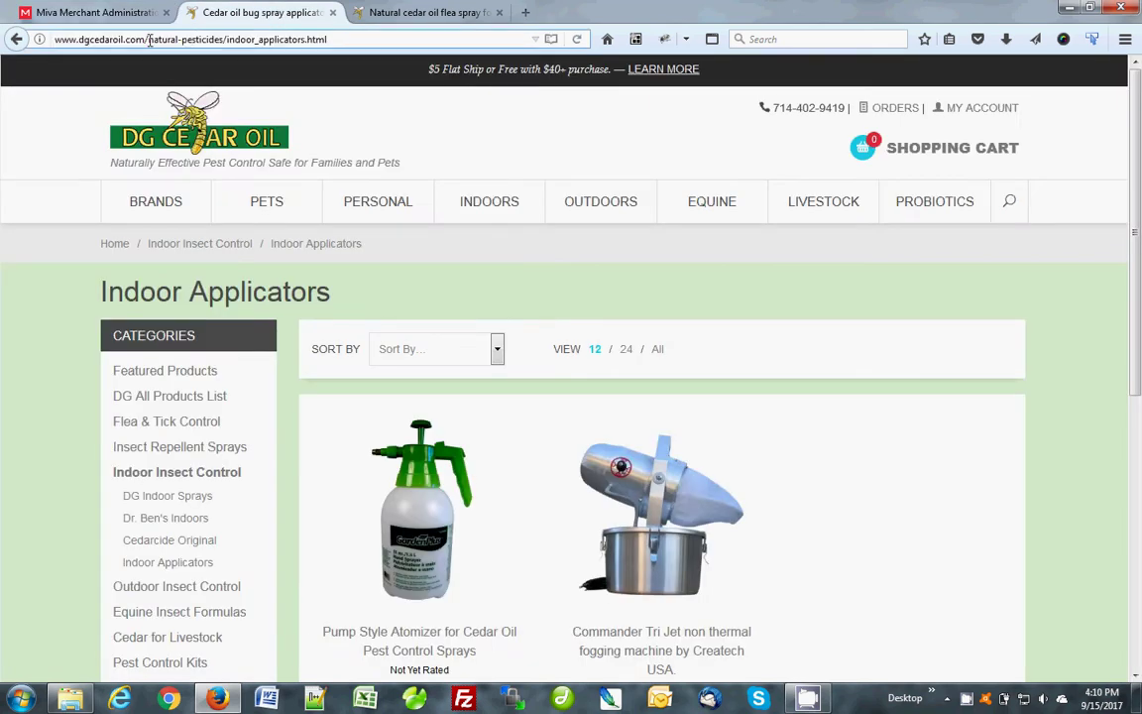
key("ctrl+v")
key("Return")
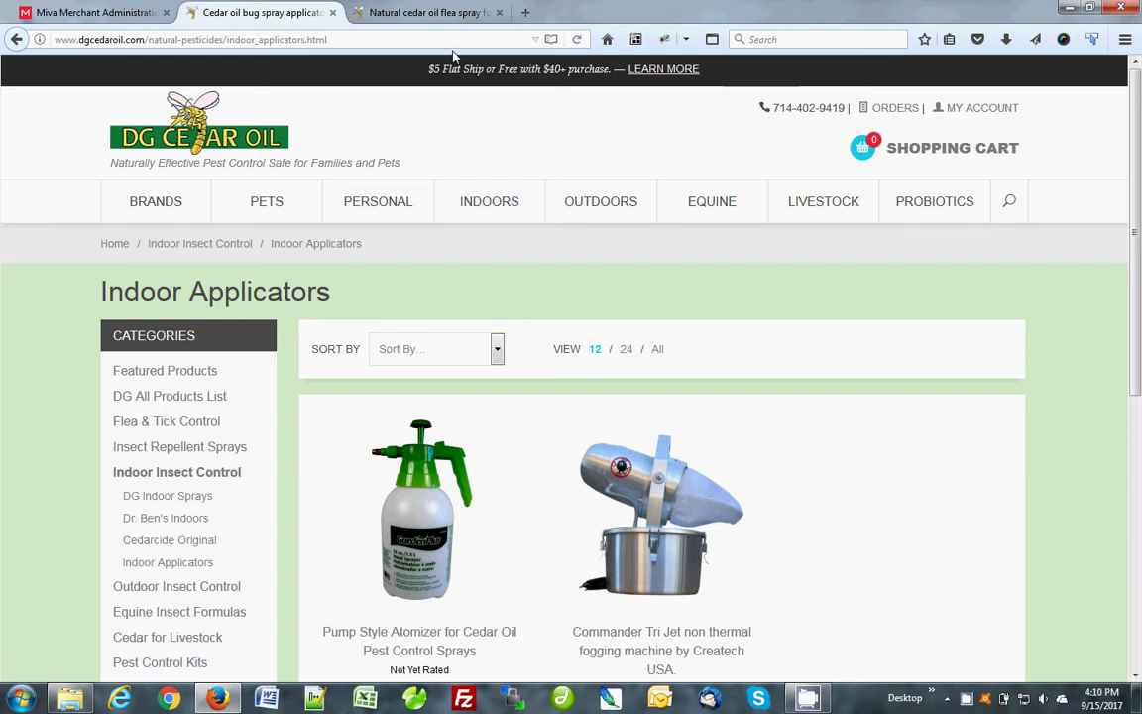
Back in the admin, open the category's canonical URI row to get its address
left_click(104, 12)
left_click(306, 327)
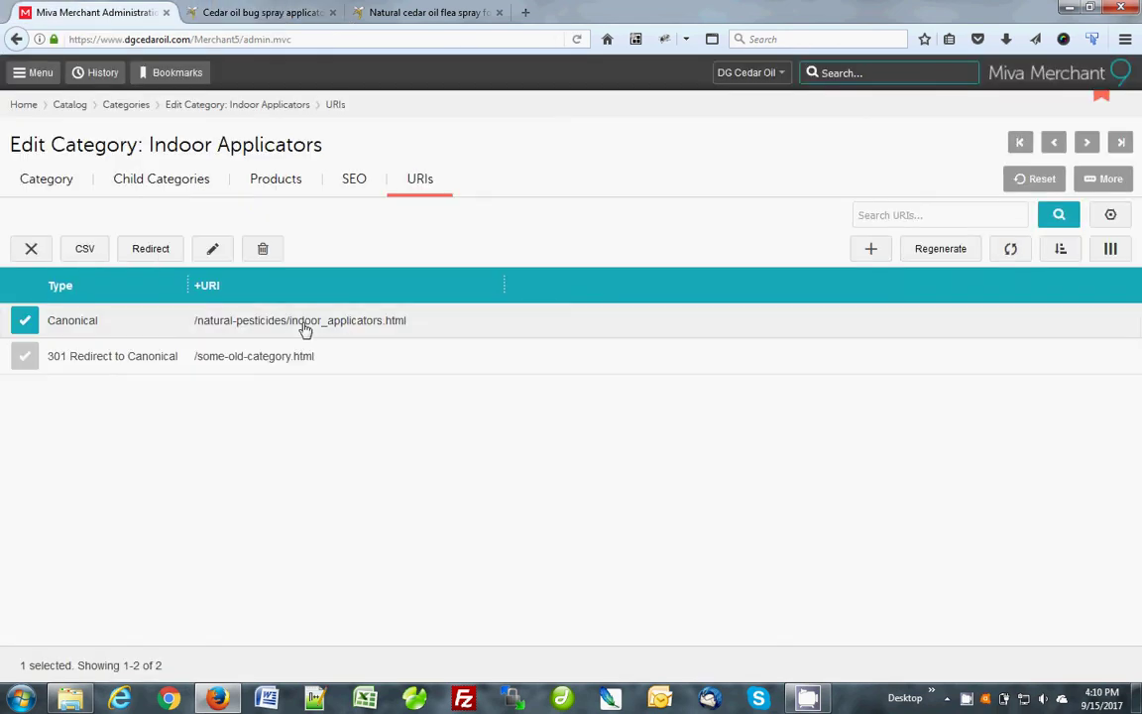
left_click(376, 321)
key("ctrl+c")
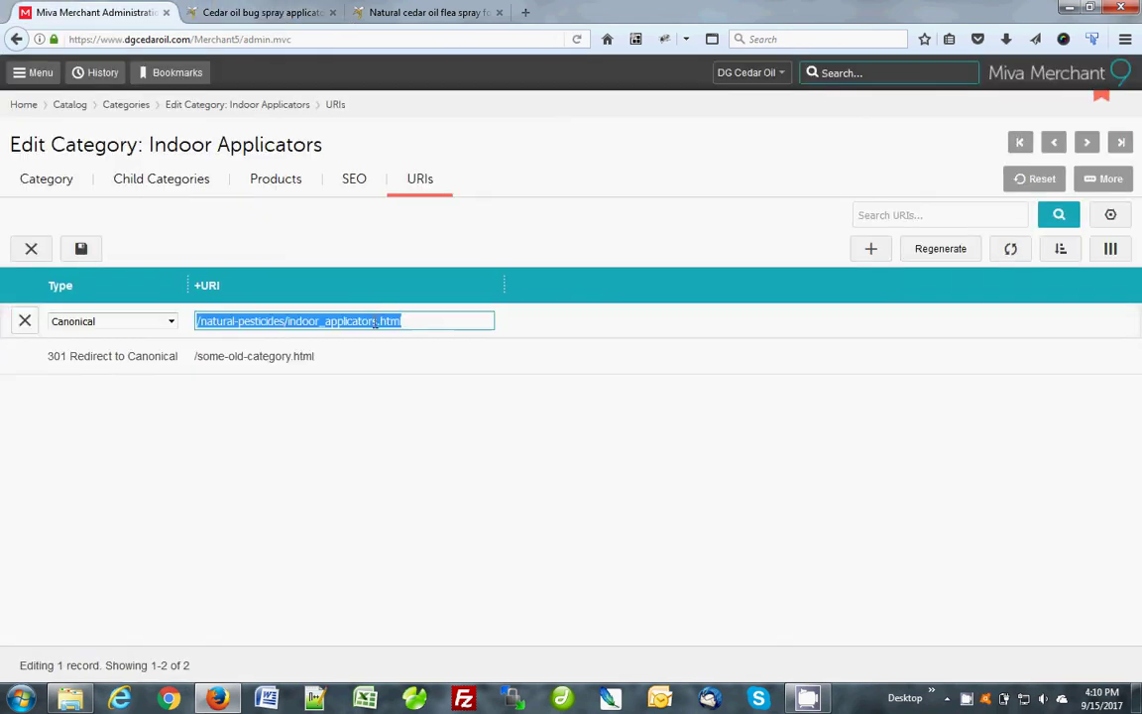
Load /natural-pesticides/indoor_applicators.html on the storefront, then return to the admin
left_click(367, 13)
left_click(202, 40)
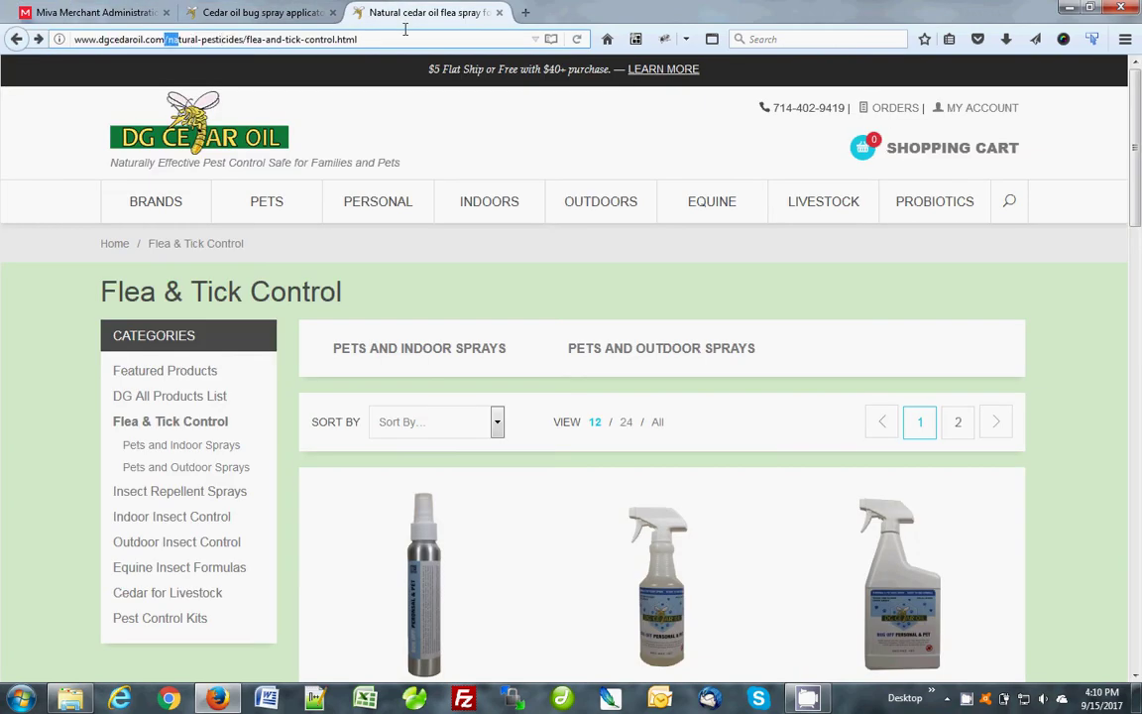
left_click_drag(165, 39, 517, 30)
key("ctrl+v")
key("Return")
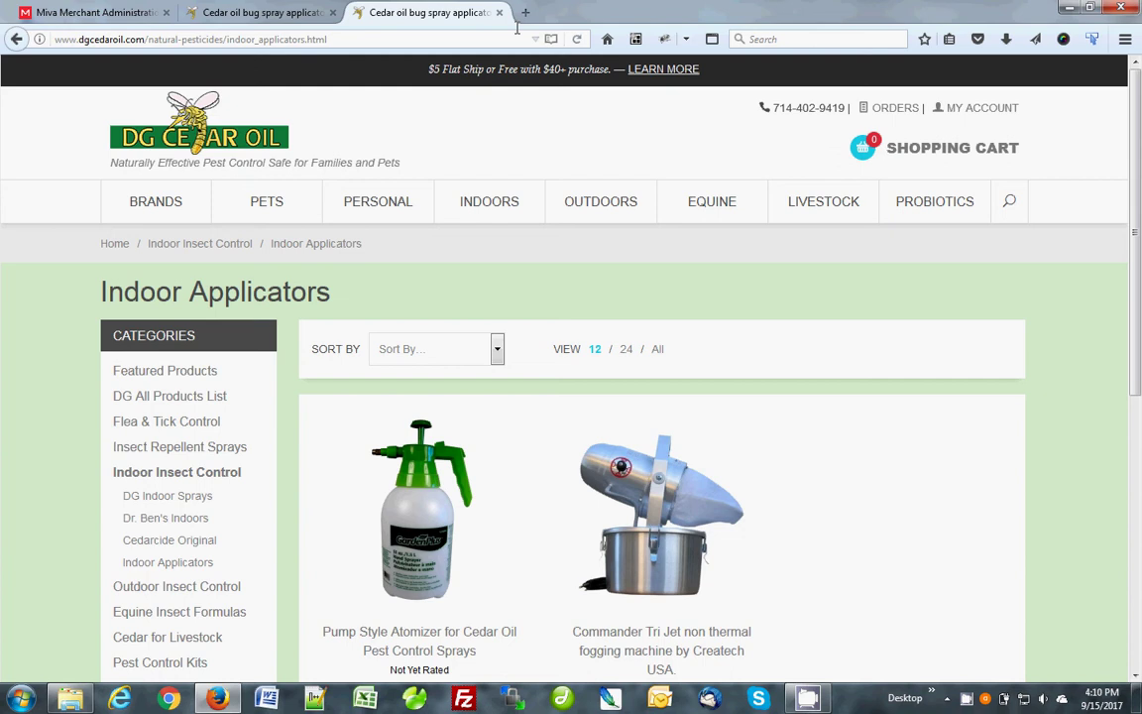
left_click(112, 12)
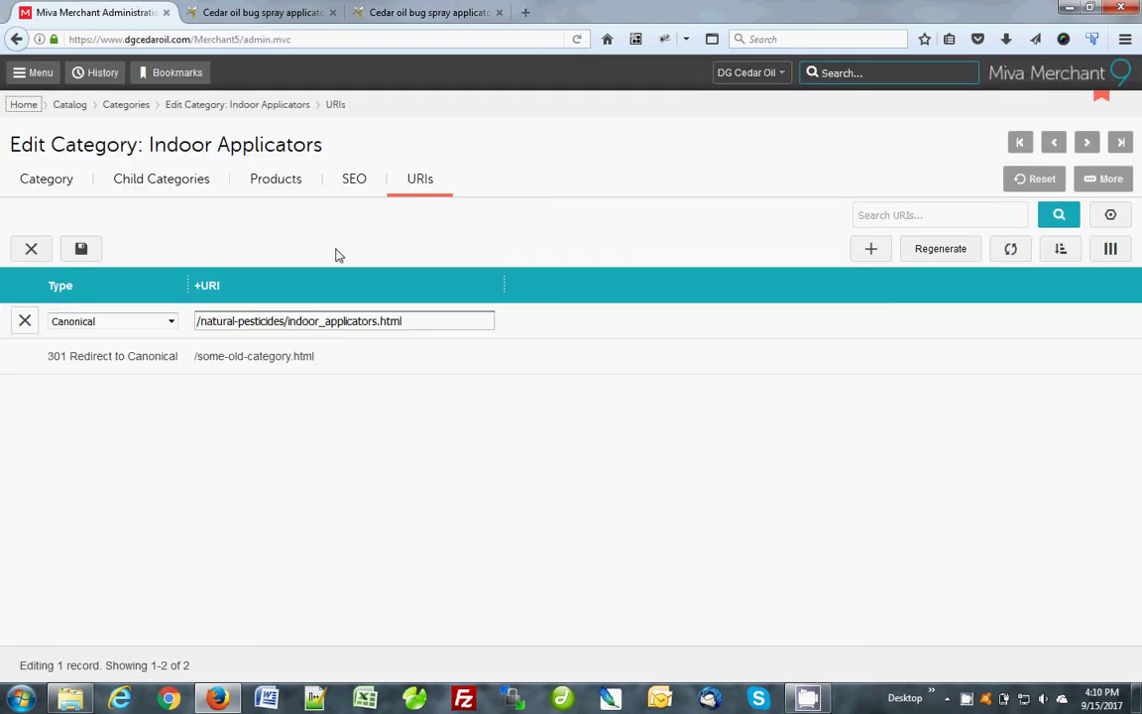
In User Interface pages, edit the Shopping Cart page with code BASK
left_click(34, 76)
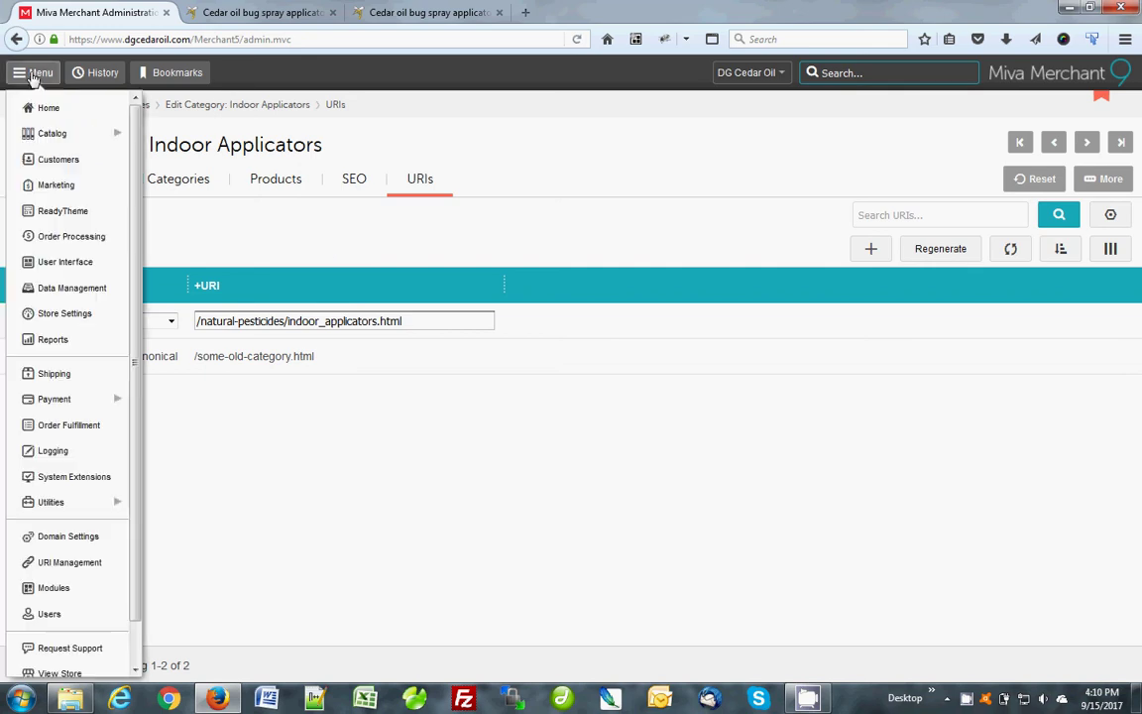
left_click(66, 263)
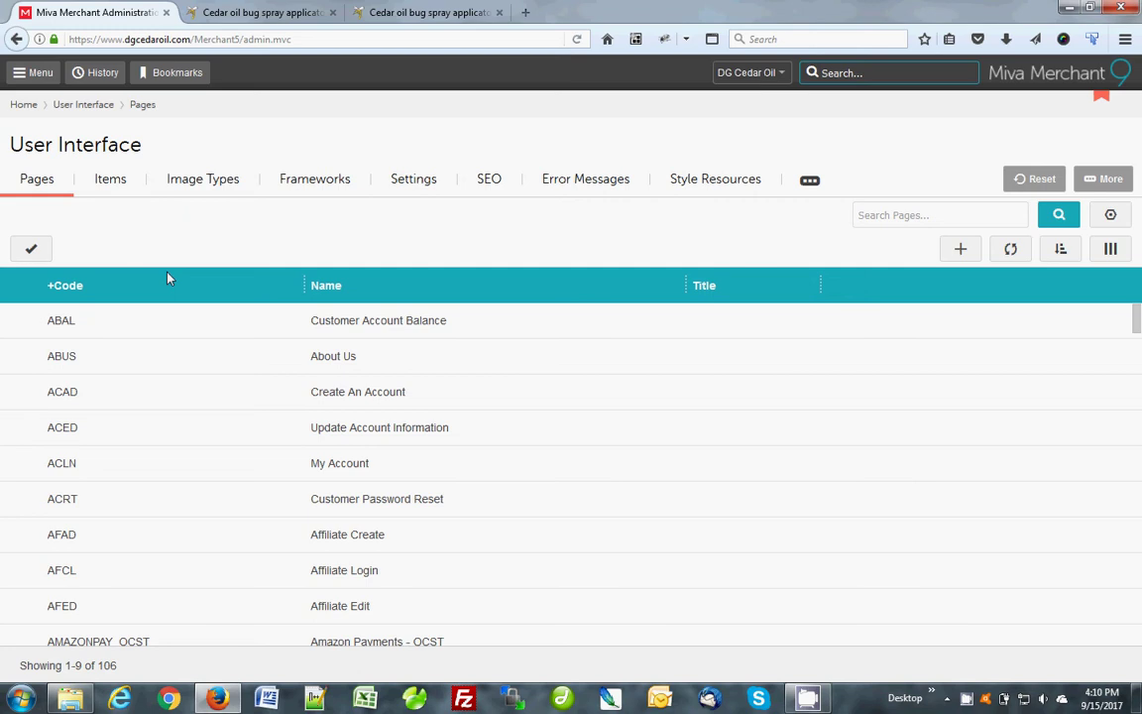
scroll(186, 513, "down", 2)
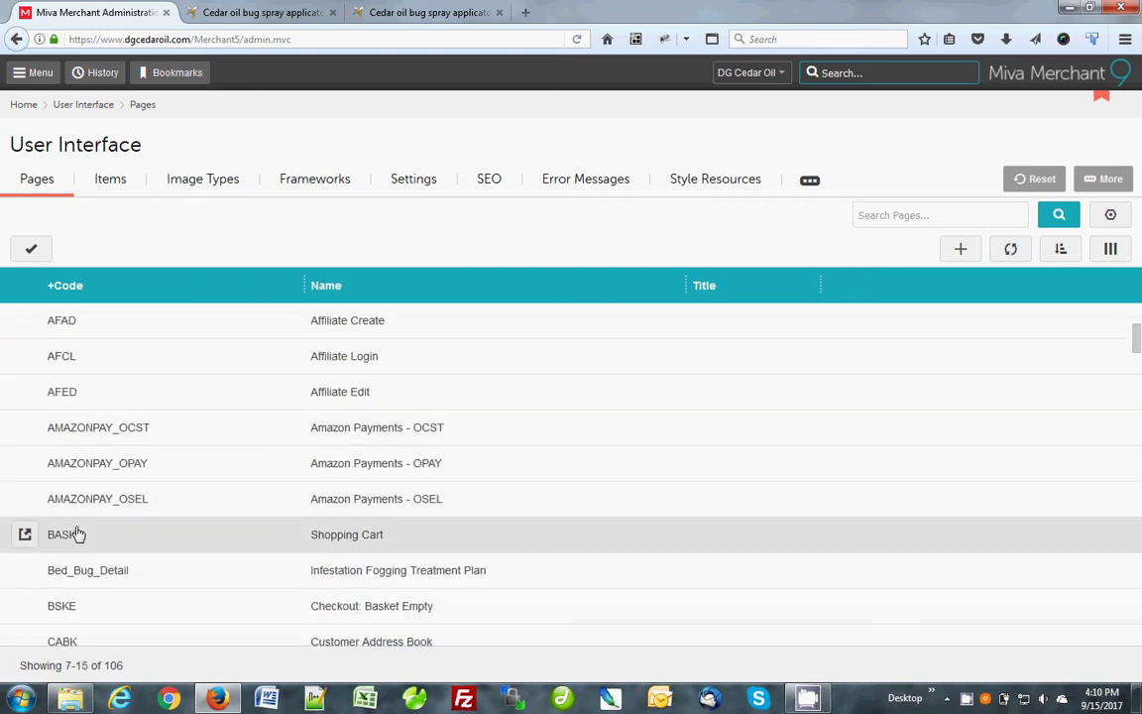
left_click(34, 538)
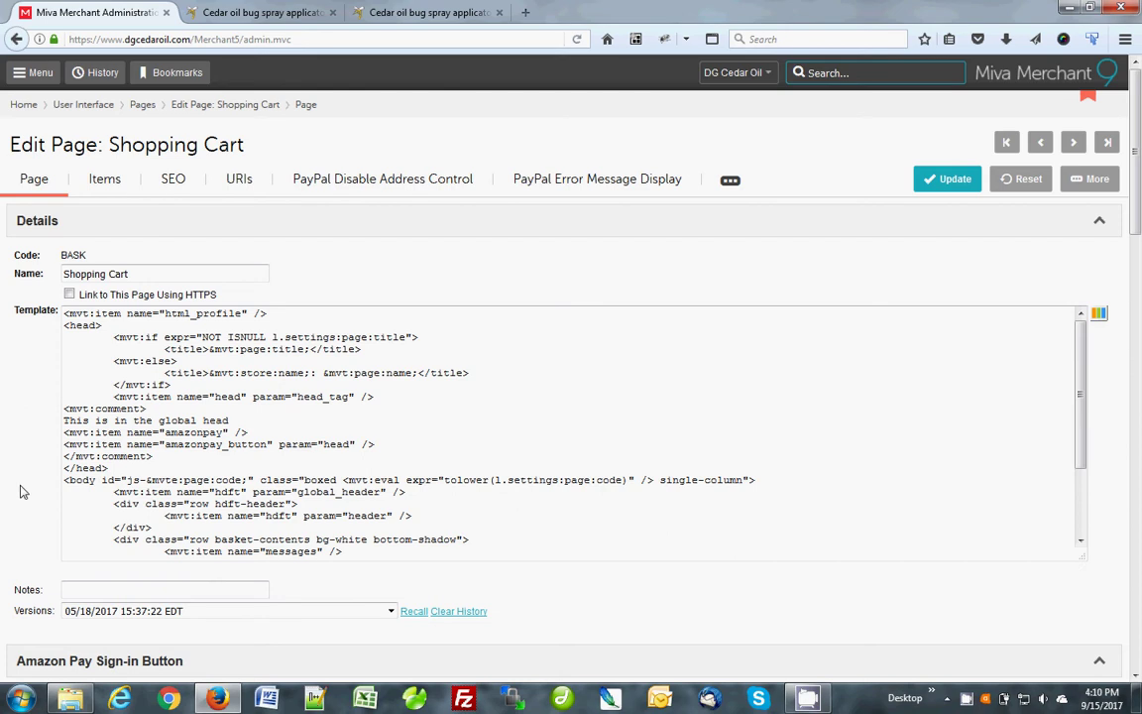
Show the Shopping Cart page's URIs and select its canonical /BASK.html entry
left_click(732, 183)
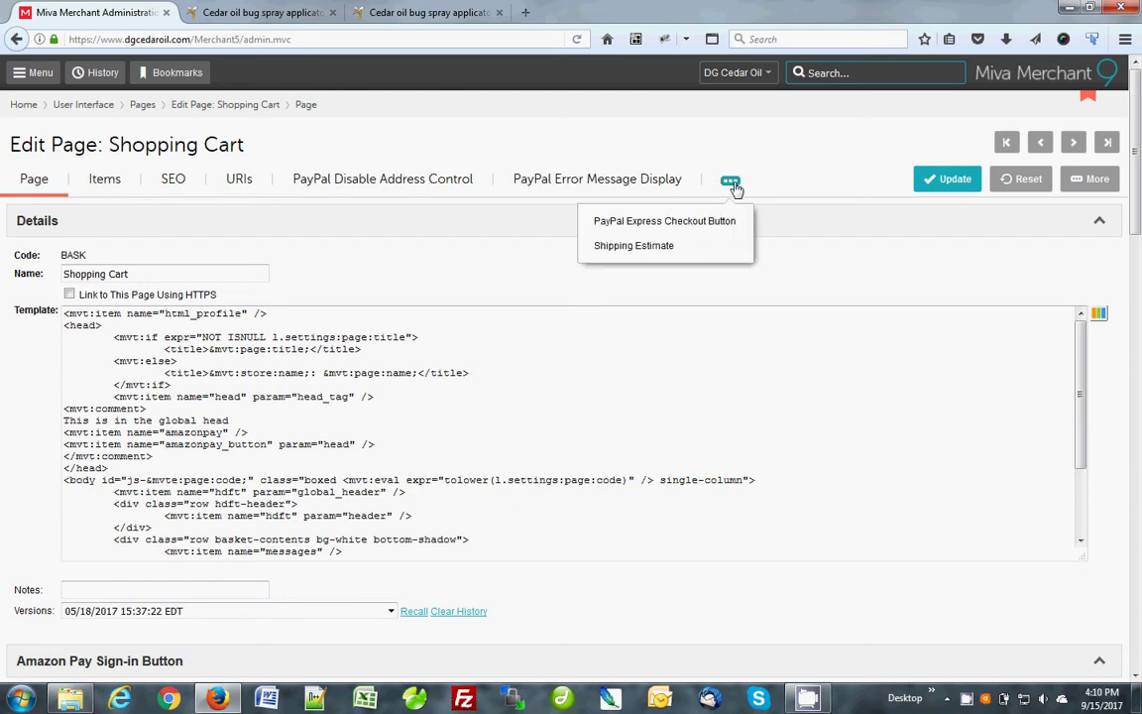
left_click(240, 186)
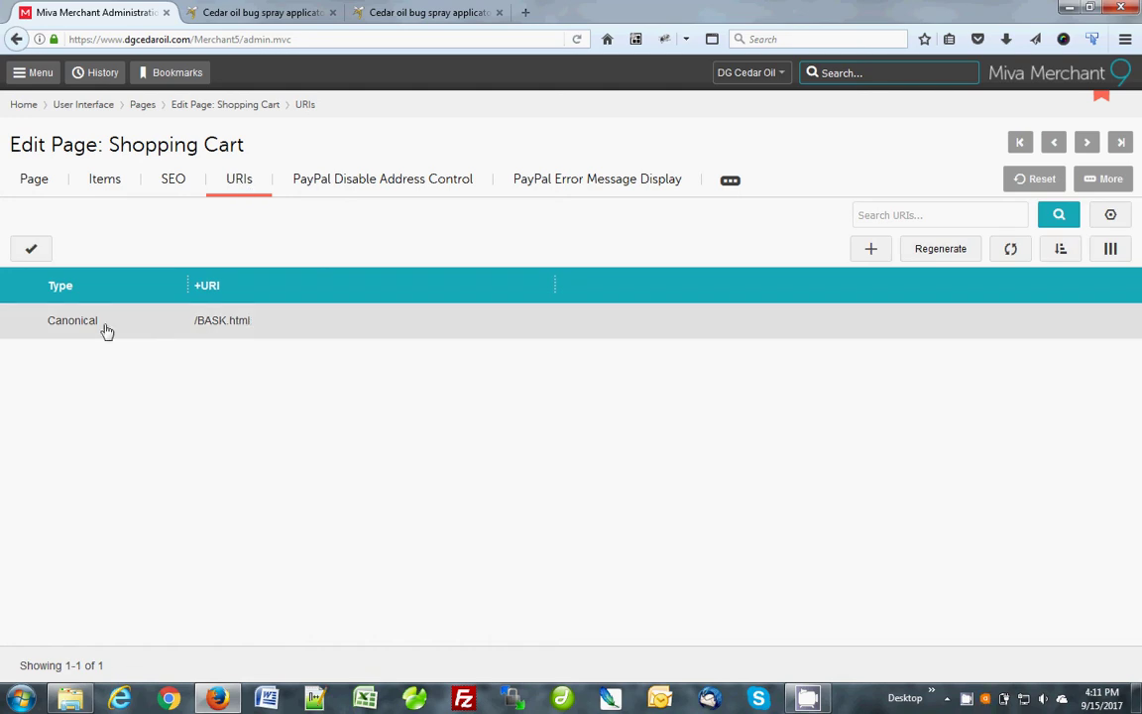
double_click(274, 322)
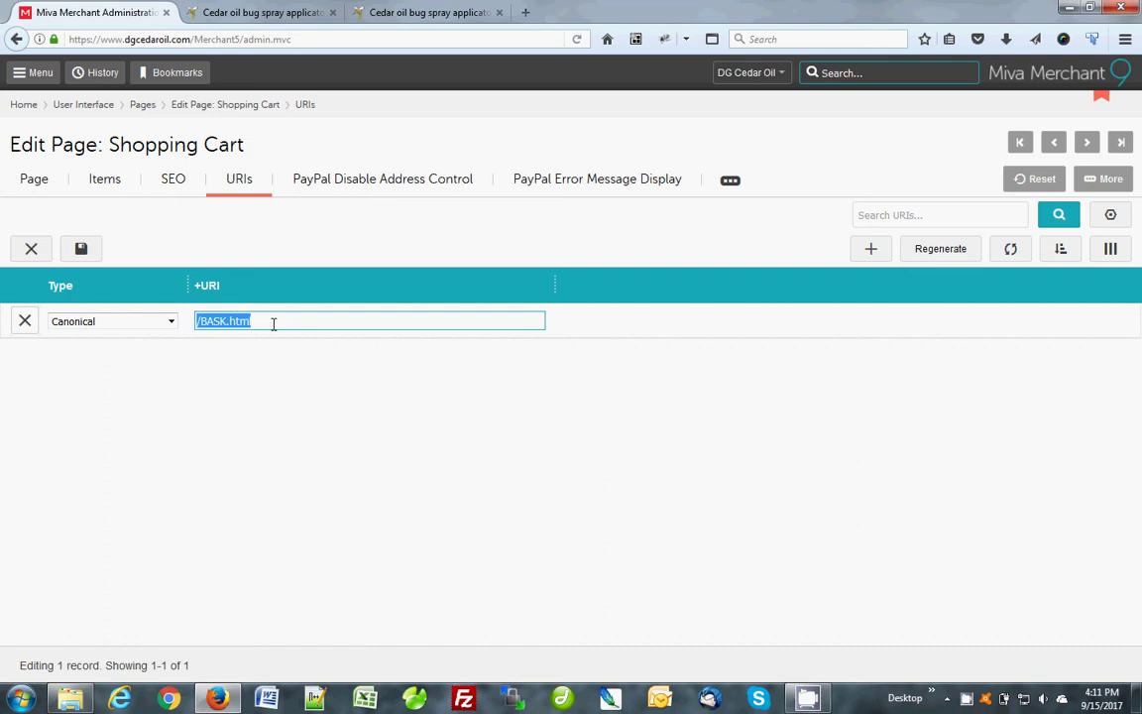
left_click(274, 322)
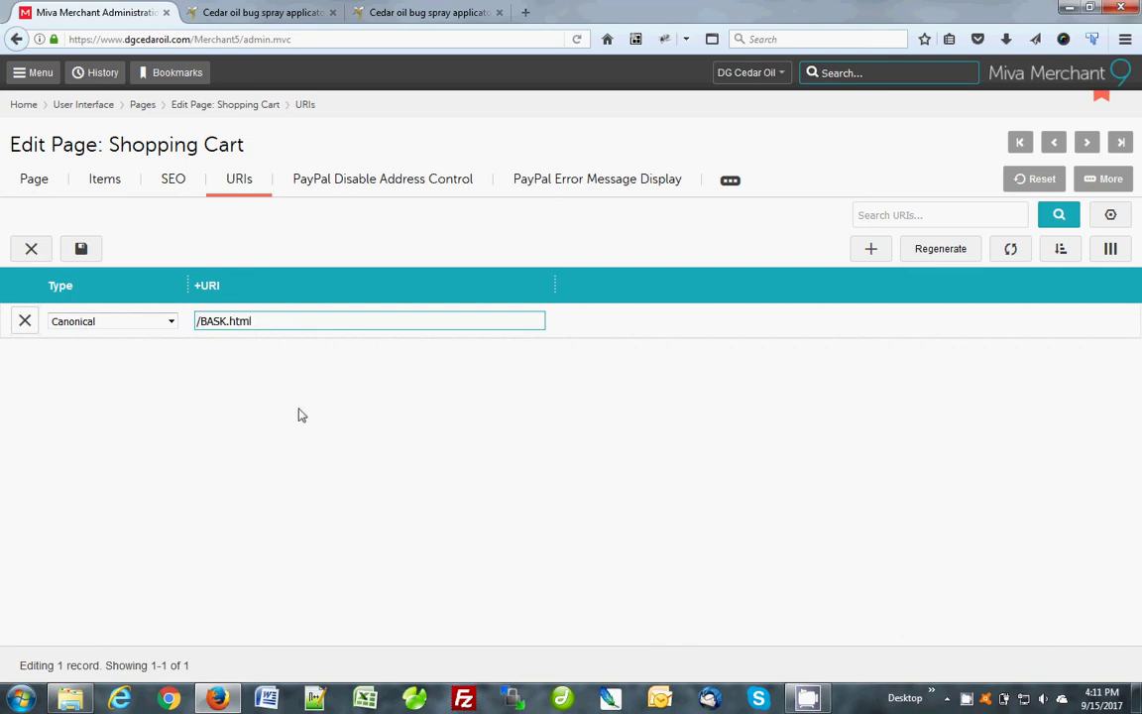
left_click_drag(254, 320, 173, 321)
key("ctrl+c")
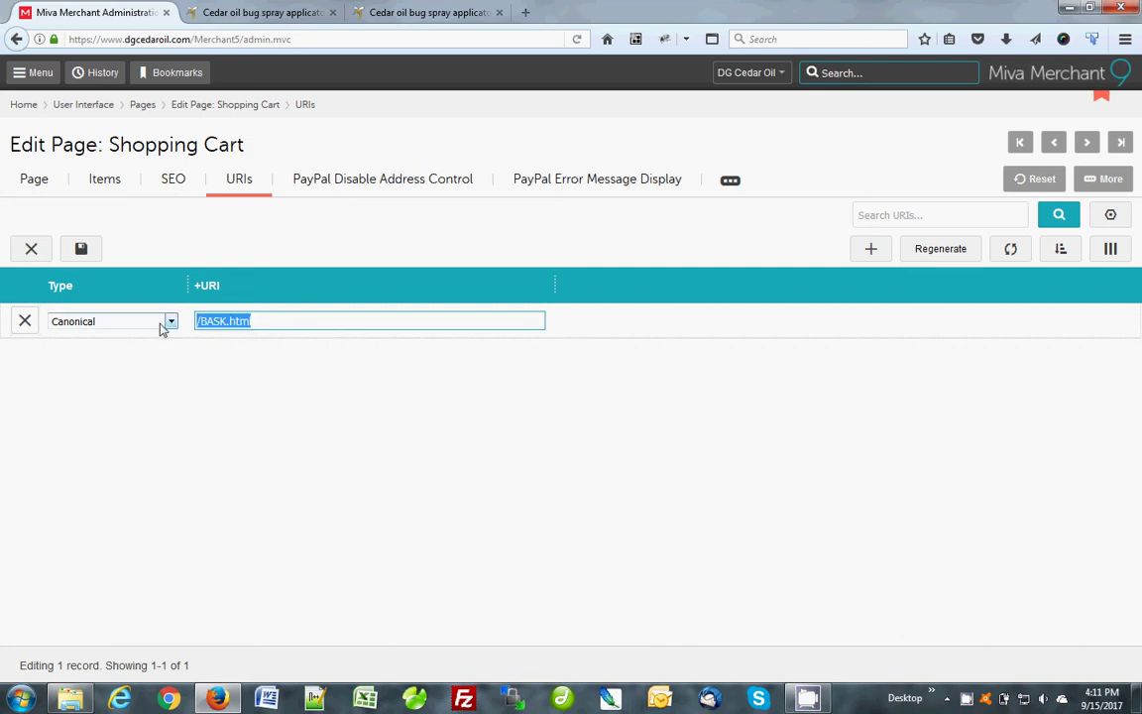
Load /BASK.html in the storefront tab to confirm the empty Shopping Cart opens, then return to the admin
left_click(34, 248)
left_click(258, 12)
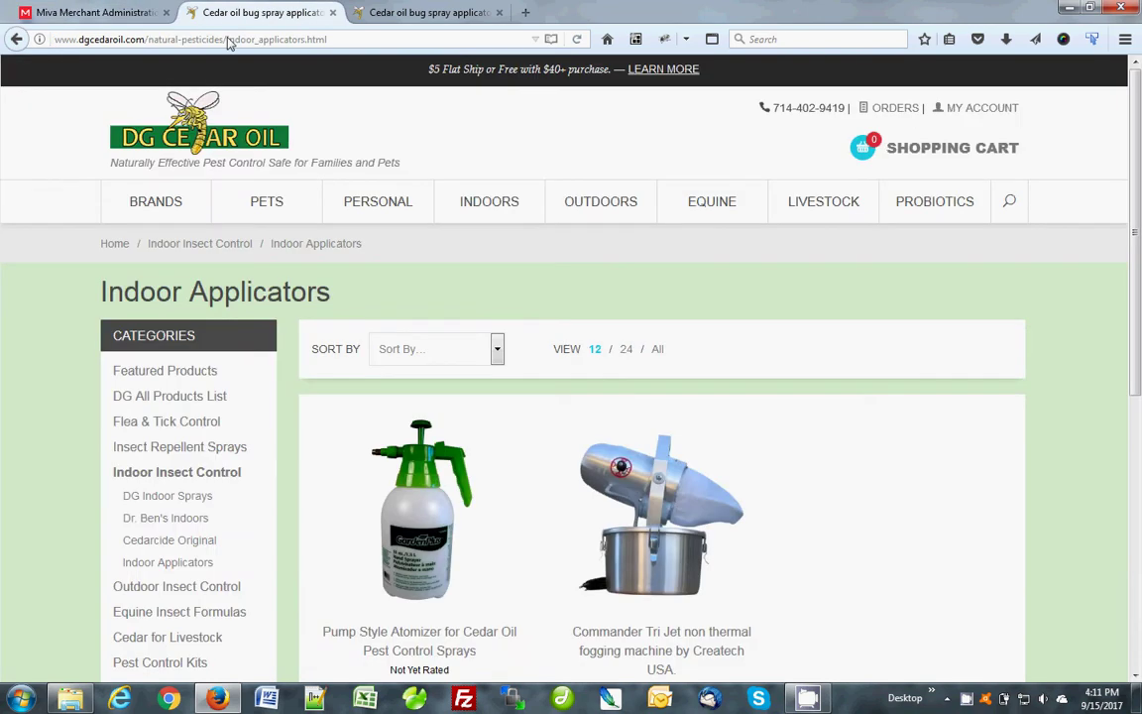
left_click(206, 39)
left_click(147, 40)
left_click_drag(147, 40, 376, 40)
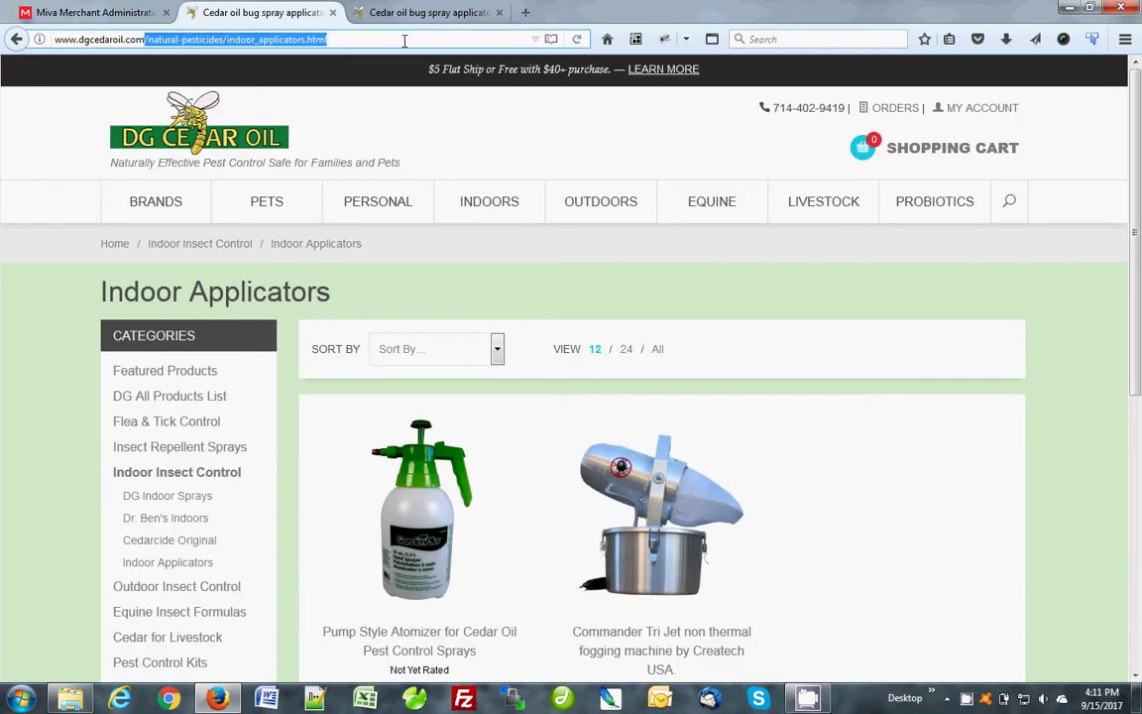
key("ctrl+v")
key("Return")
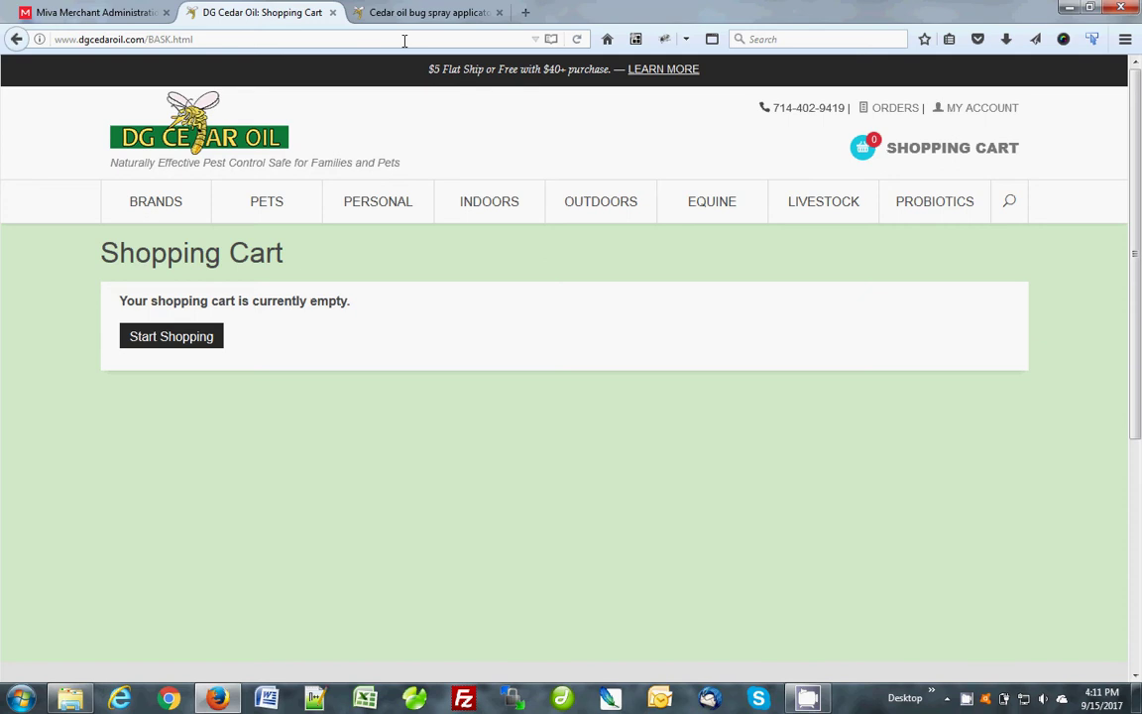
key("ctrl+Page_Up")
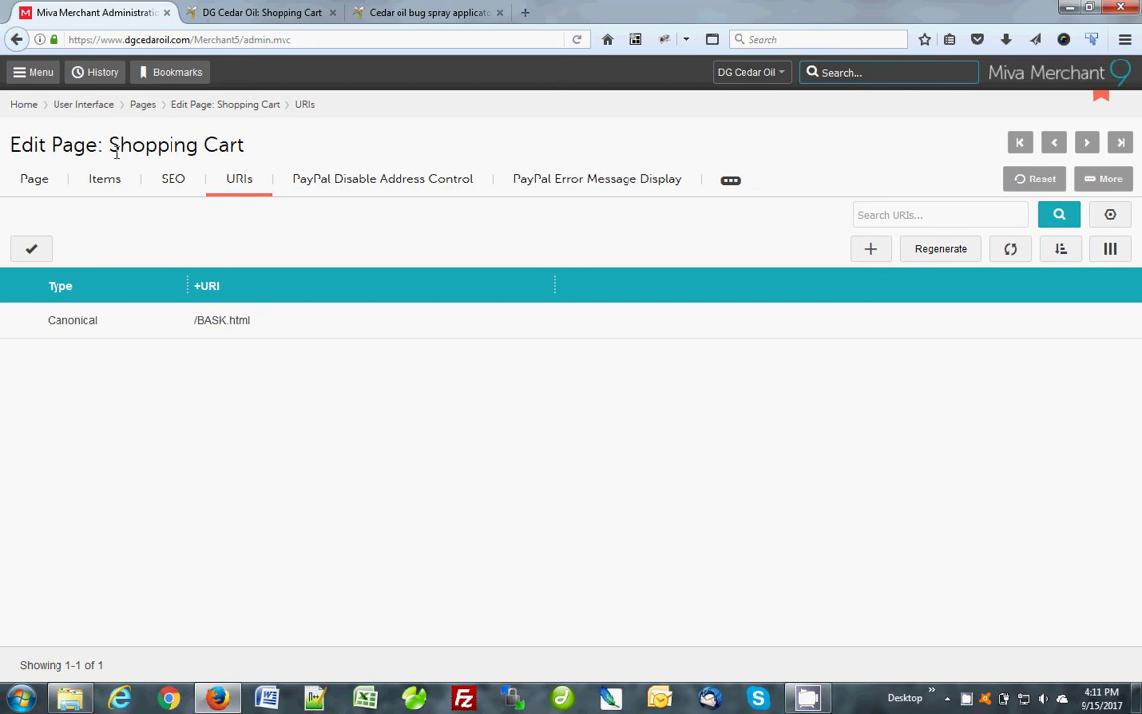
List the Catalog categories sorted by Active status with inactive ones first
left_click(38, 73)
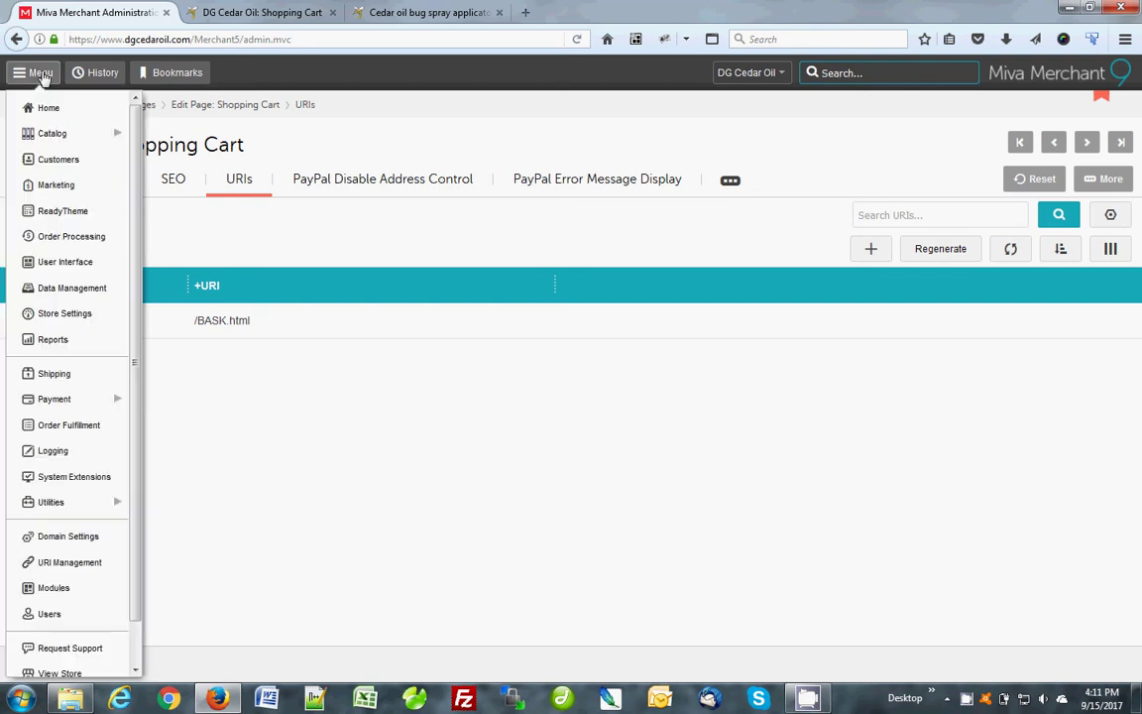
left_click(42, 103)
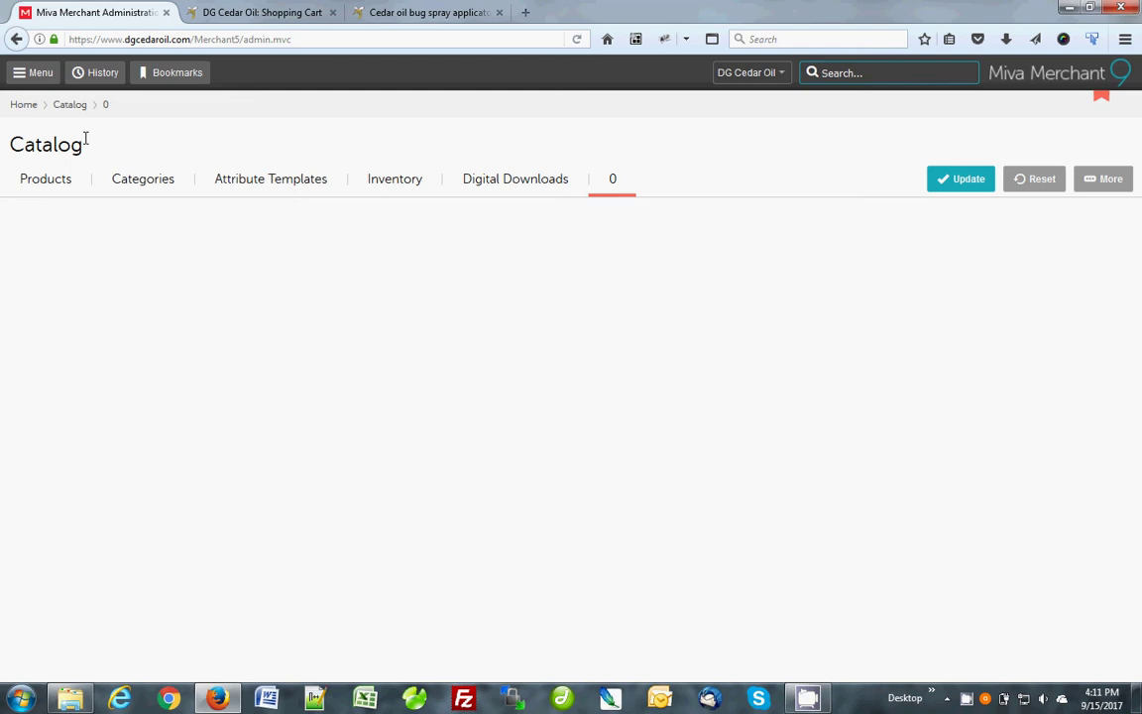
left_click(155, 191)
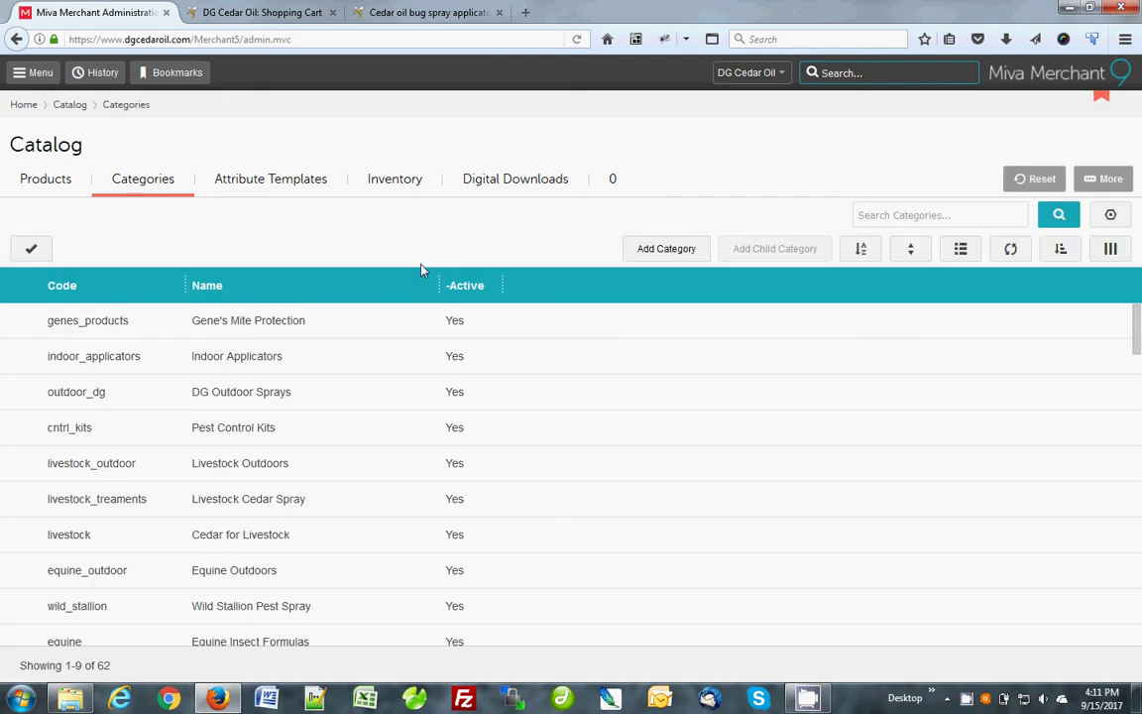
left_click(465, 286)
left_click(468, 286)
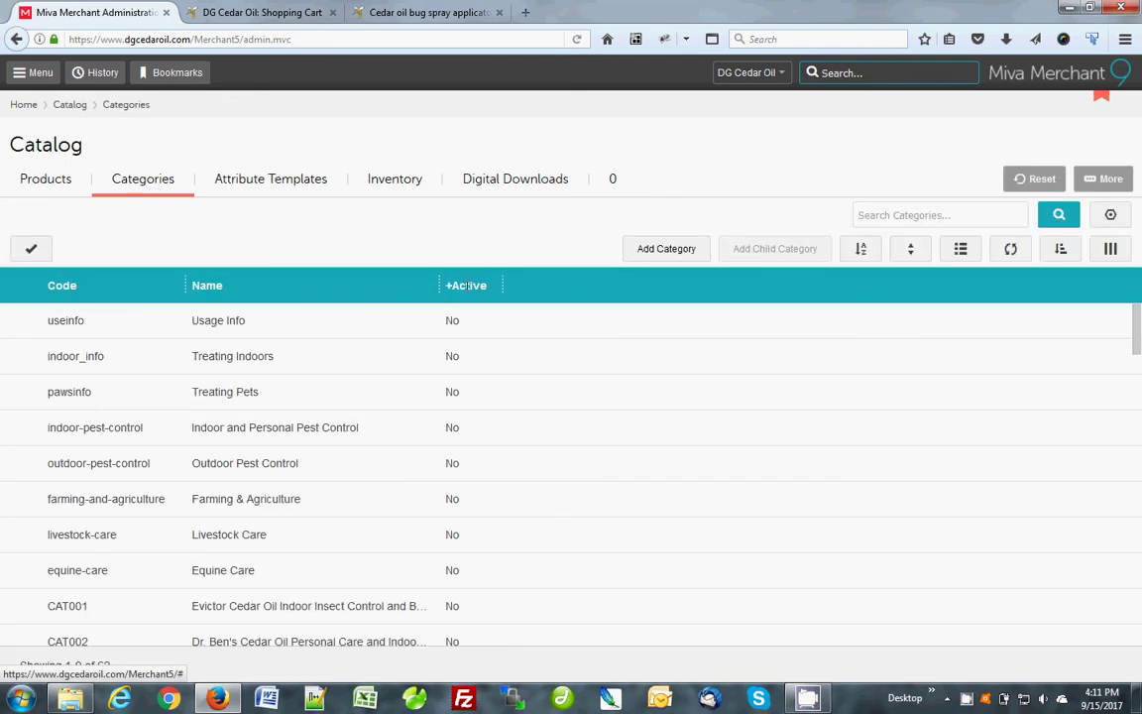
Open the Usage Info category's URIs, which show 0 of 0, and its More options
left_click(25, 321)
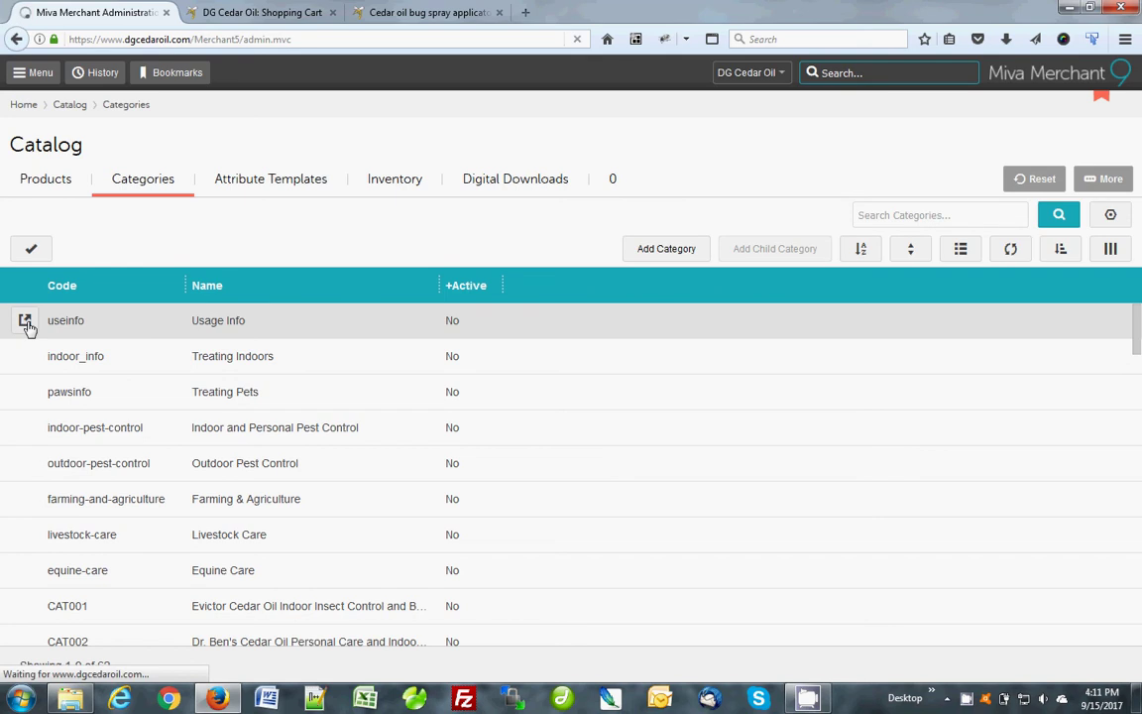
left_click(418, 189)
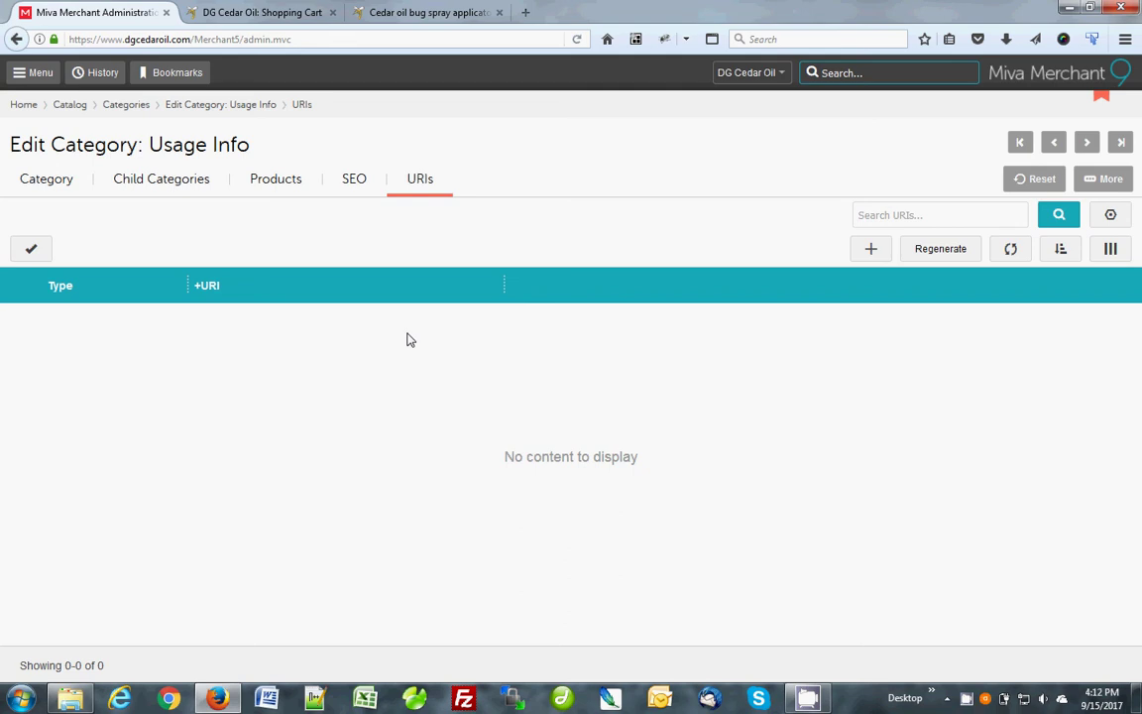
left_click(1107, 180)
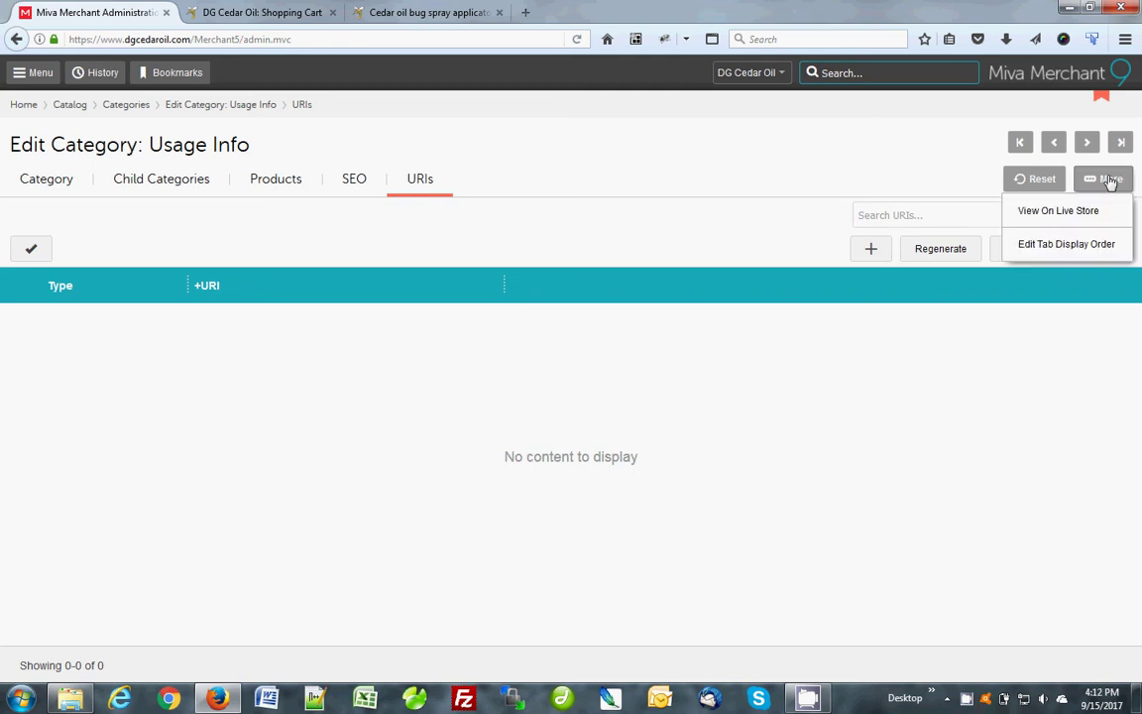
Open the Usage Info category on the live store and view its page source
left_click(1069, 212)
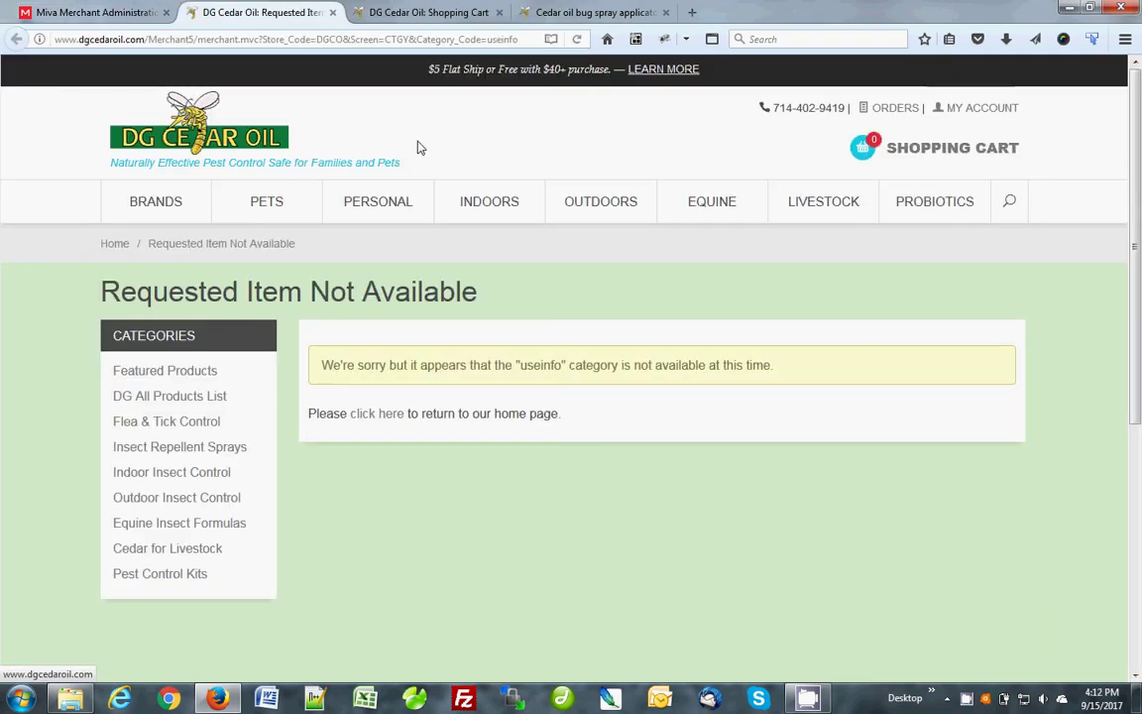
left_click(258, 39)
left_click(236, 39)
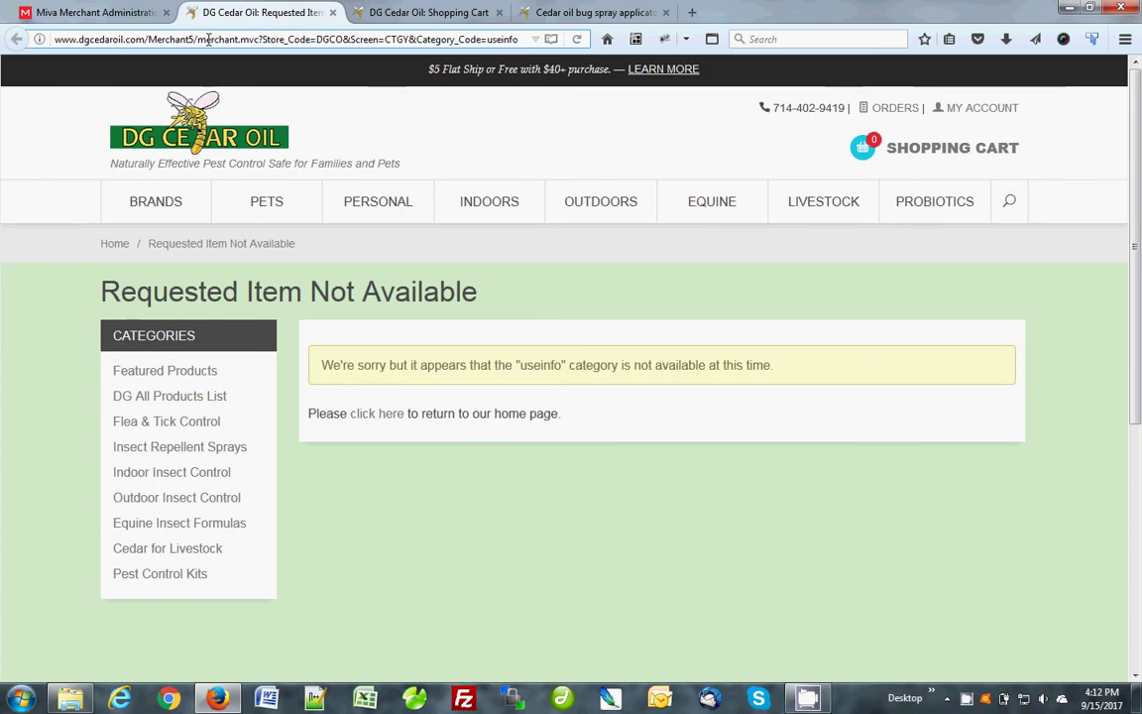
left_click_drag(197, 40, 532, 40)
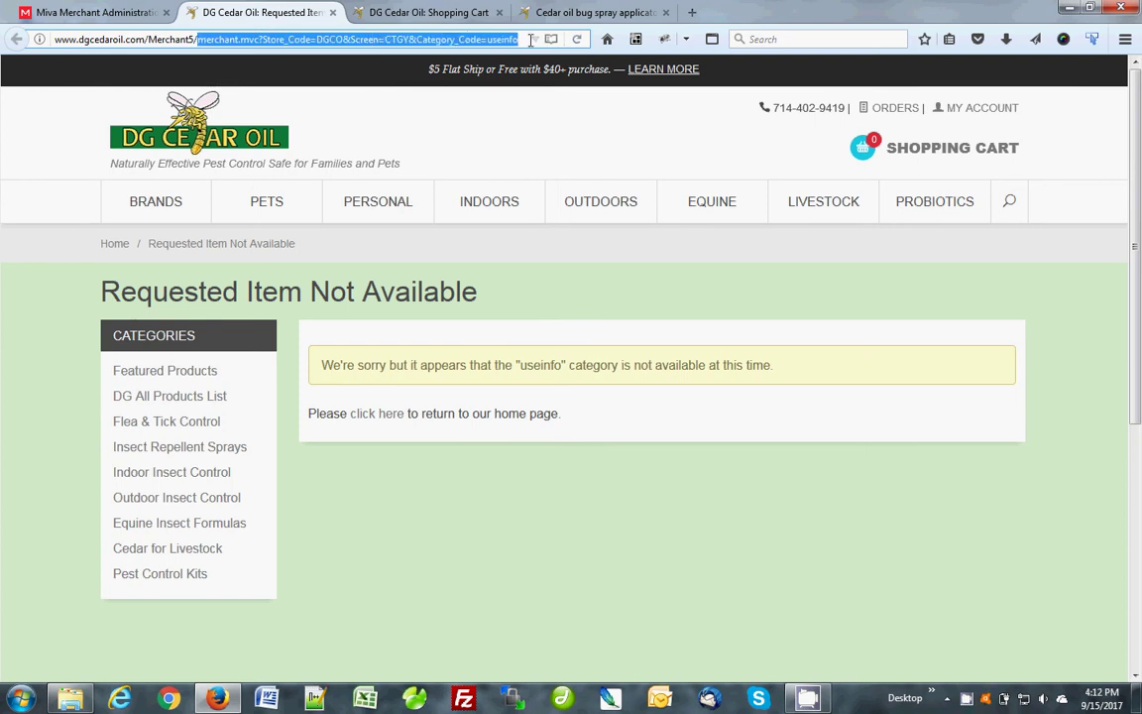
left_click_drag(198, 39, 134, 40)
left_click(255, 39)
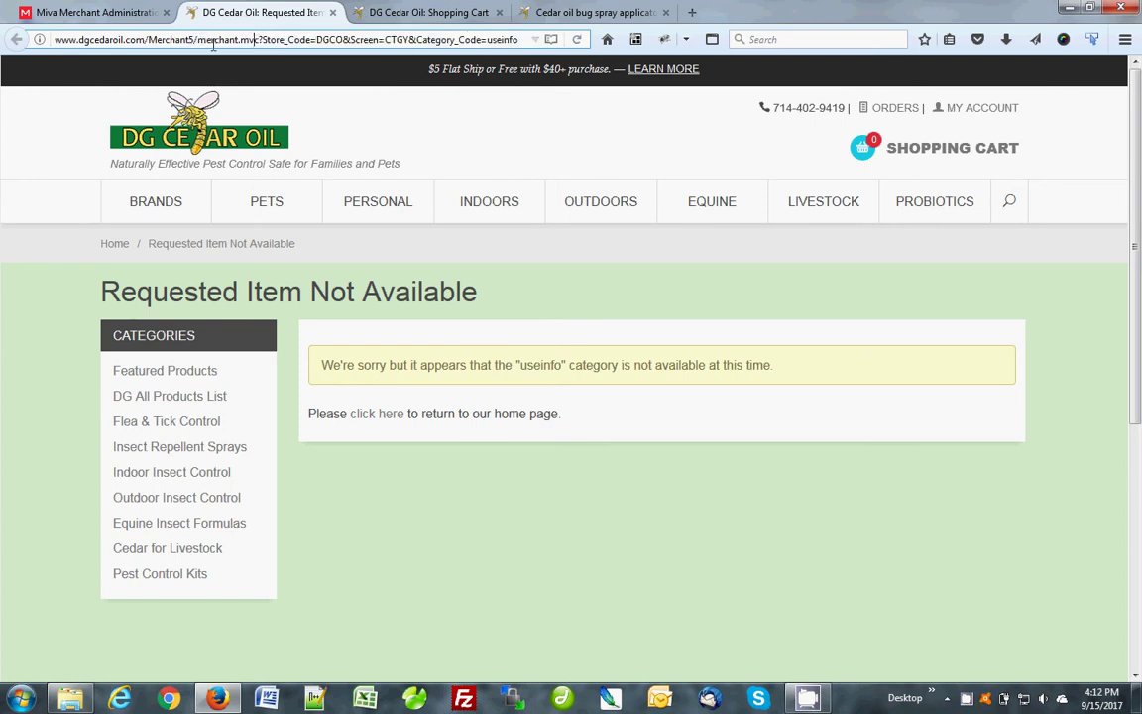
left_click(34, 148)
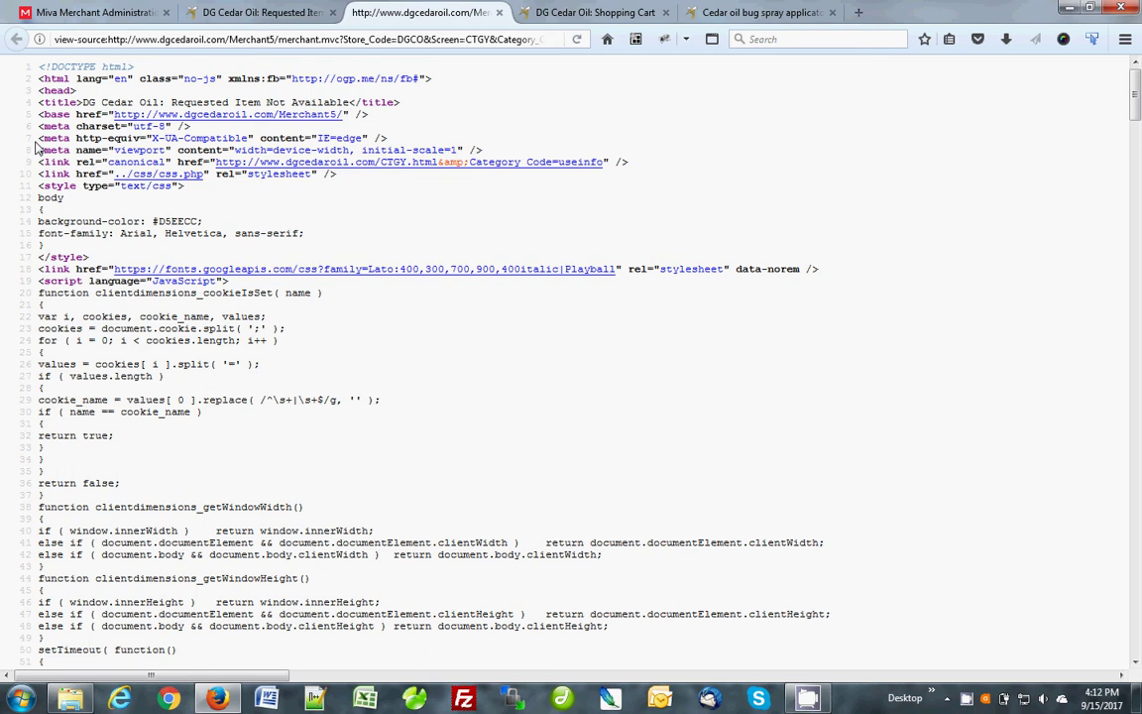
Find the canonical link CTGY.html&Category_Code=useinfo in the source, then return to the admin
key("ctrl+f")
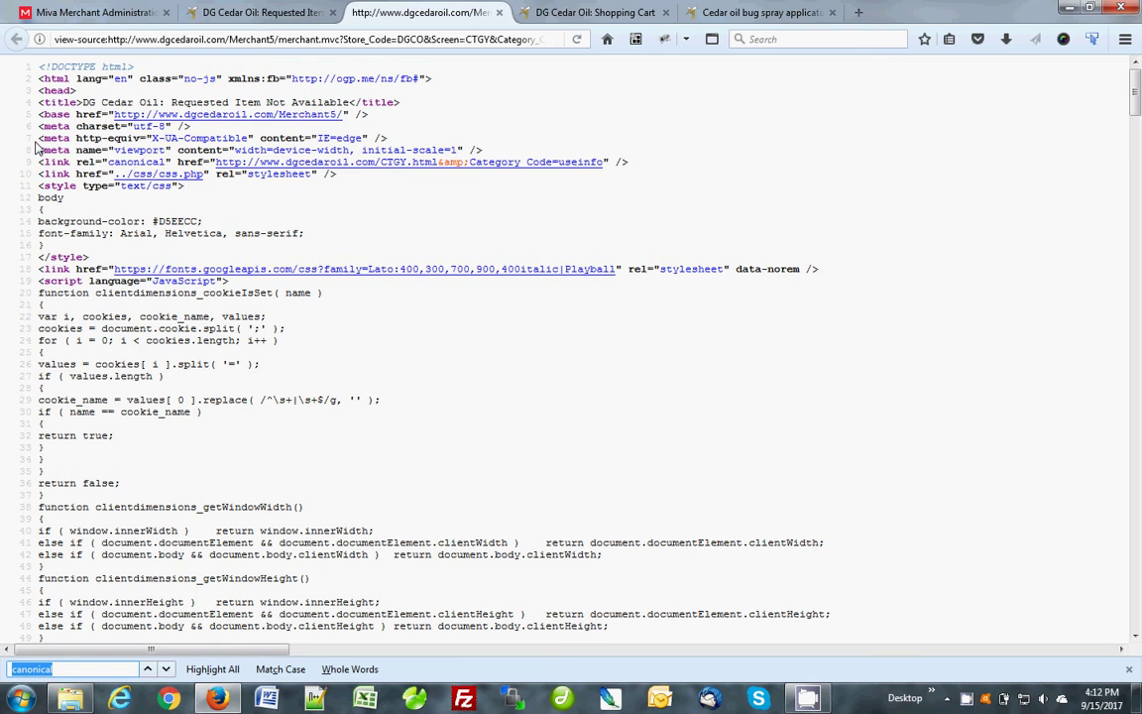
key("Return")
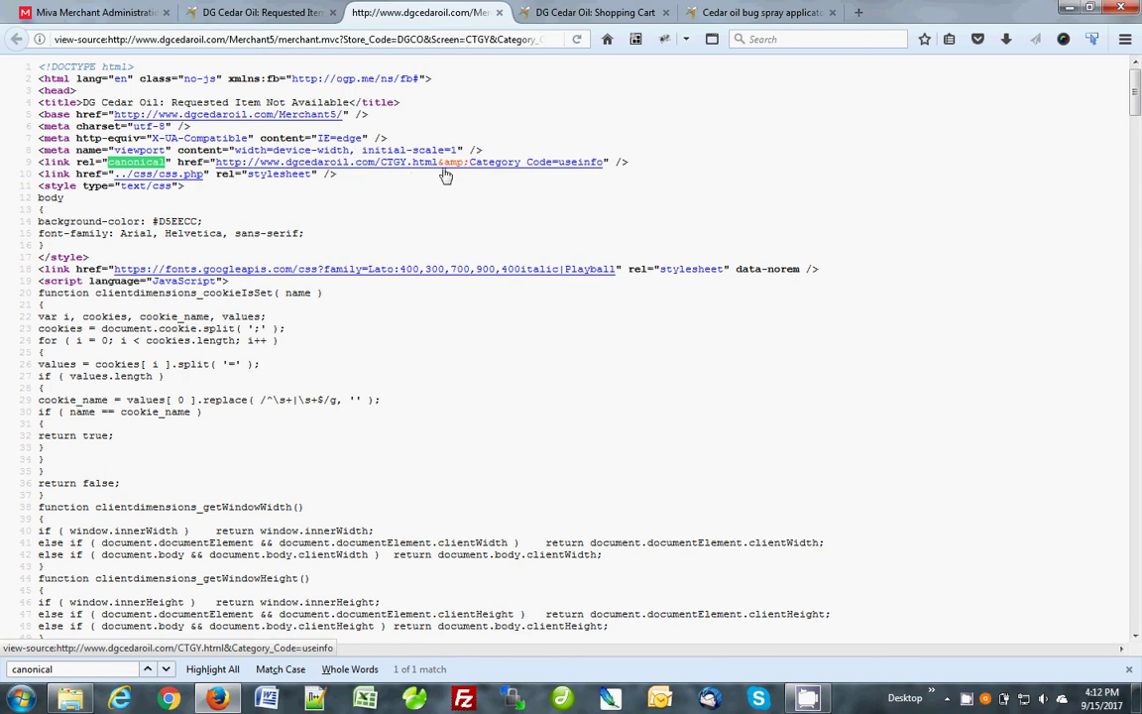
left_click_drag(616, 160, 380, 161)
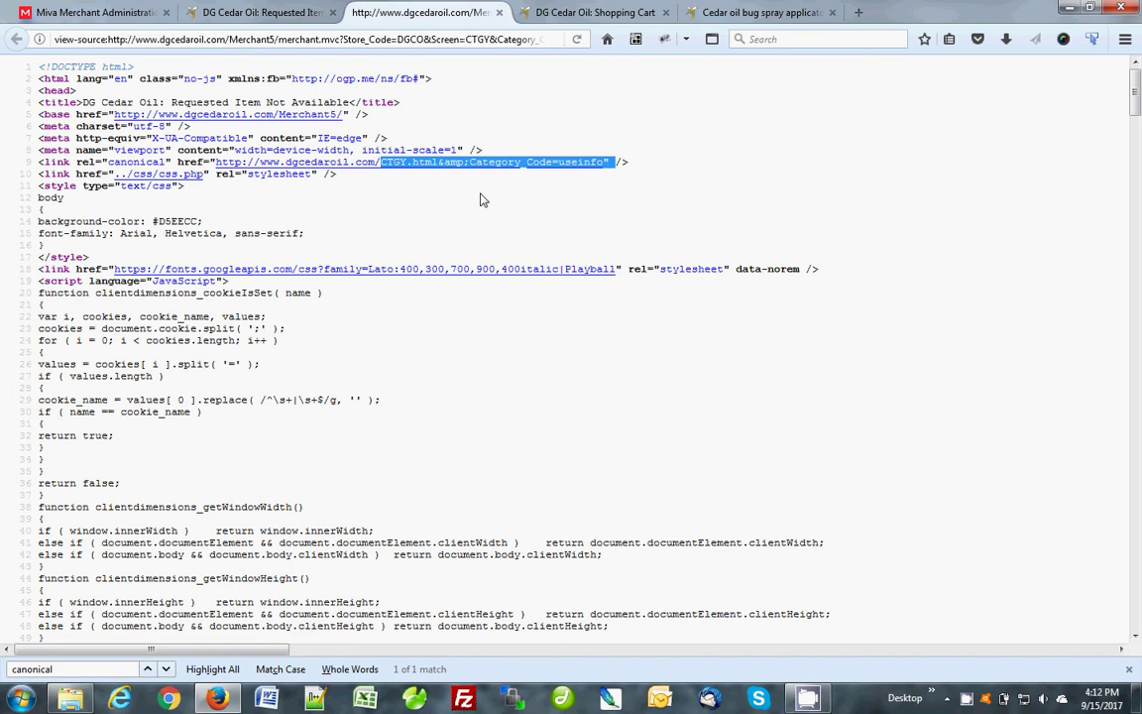
left_click(69, 13)
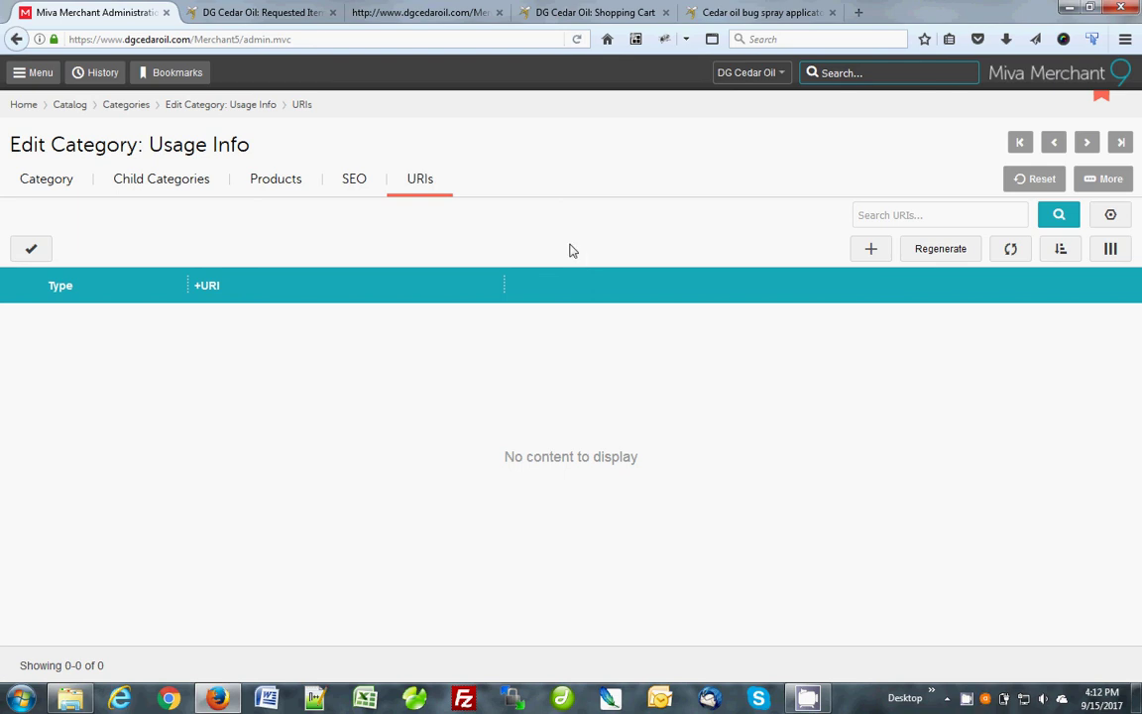
Add a canonical URI /oldsite/usage-info.html to the Usage Info category
left_click(871, 253)
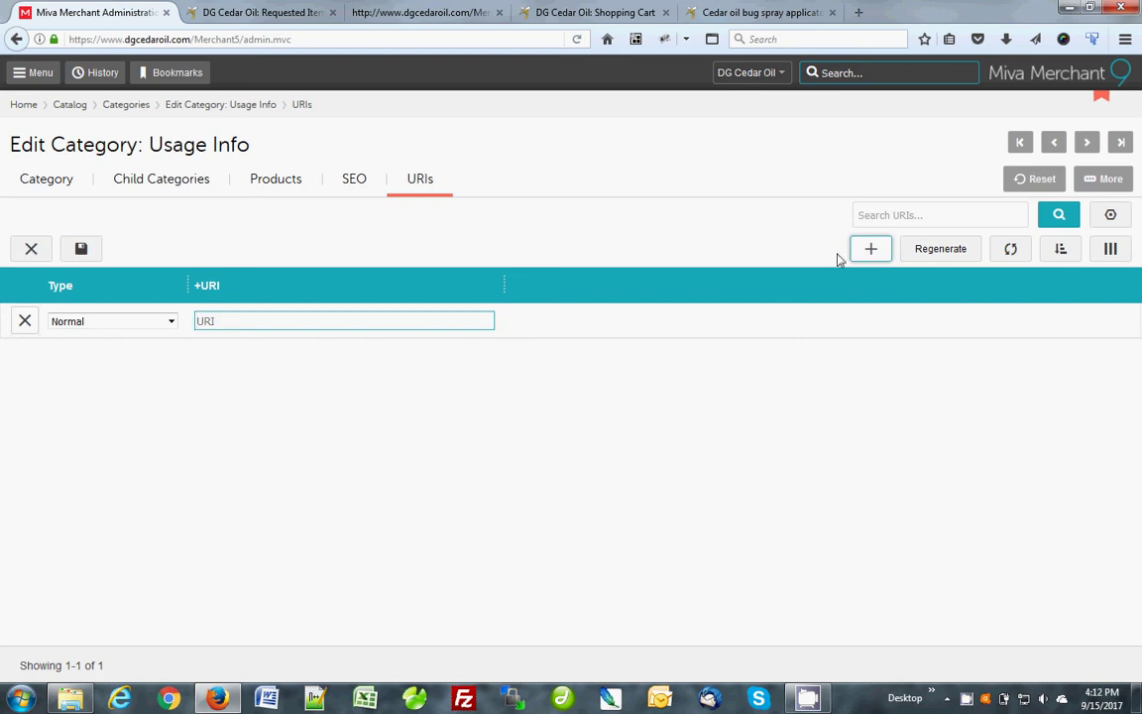
left_click(119, 325)
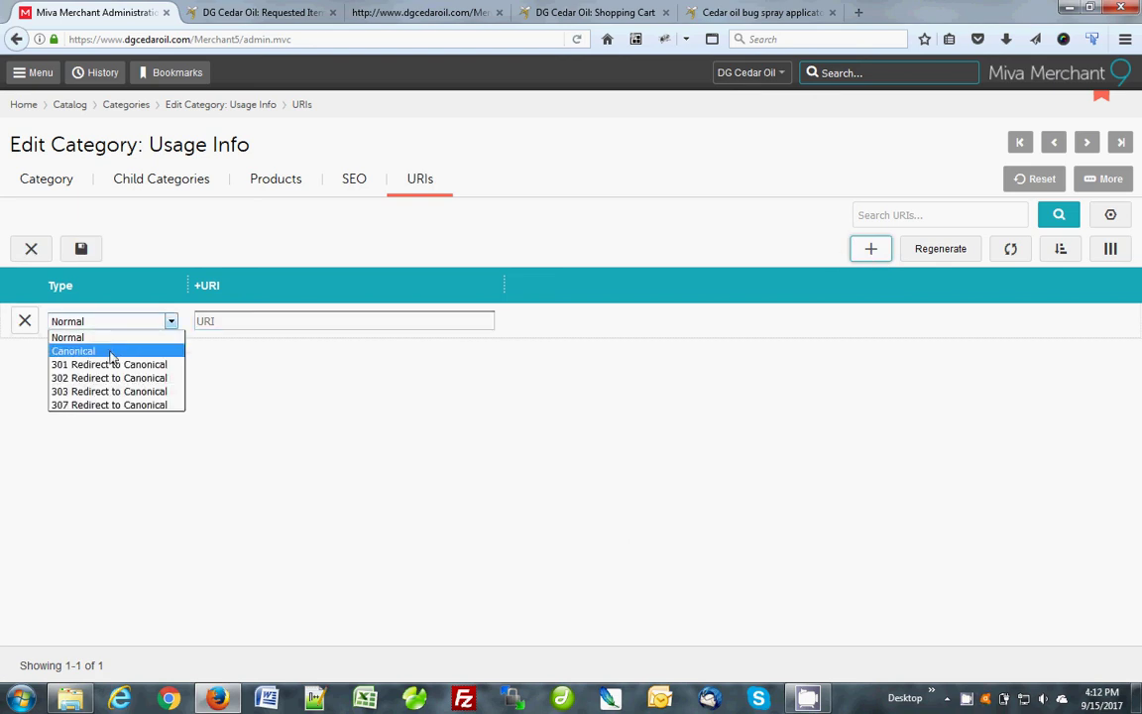
left_click(114, 349)
left_click(256, 321)
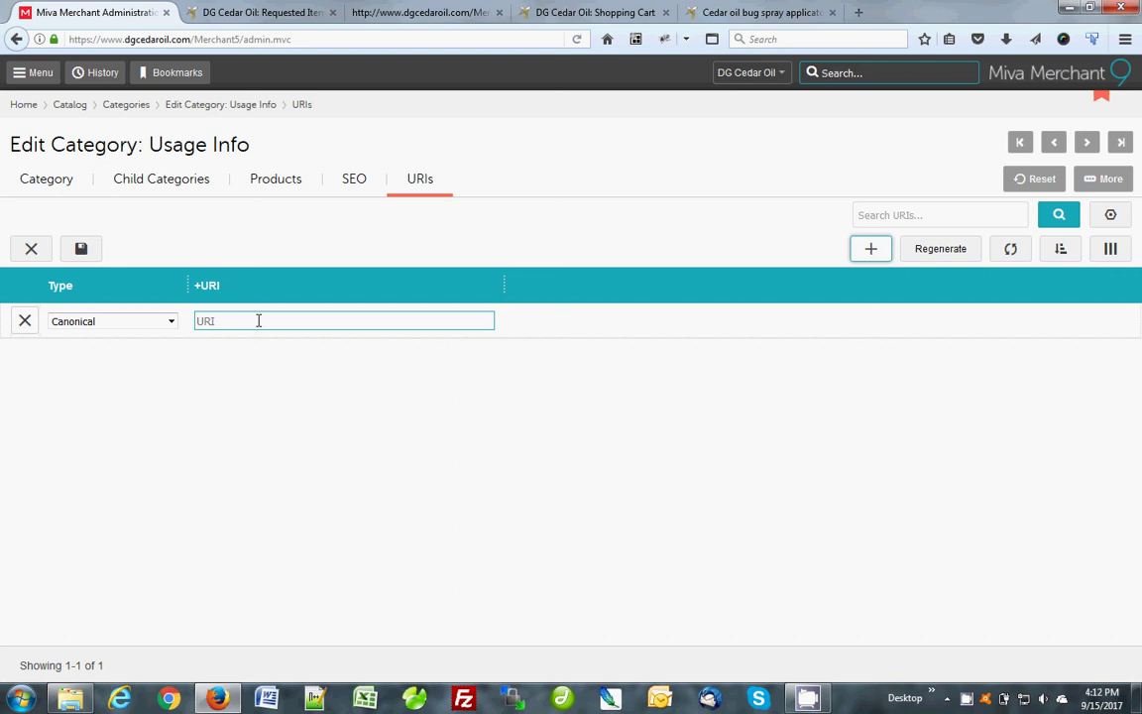
type("/usage-info.htmloldsite/")
left_click(82, 250)
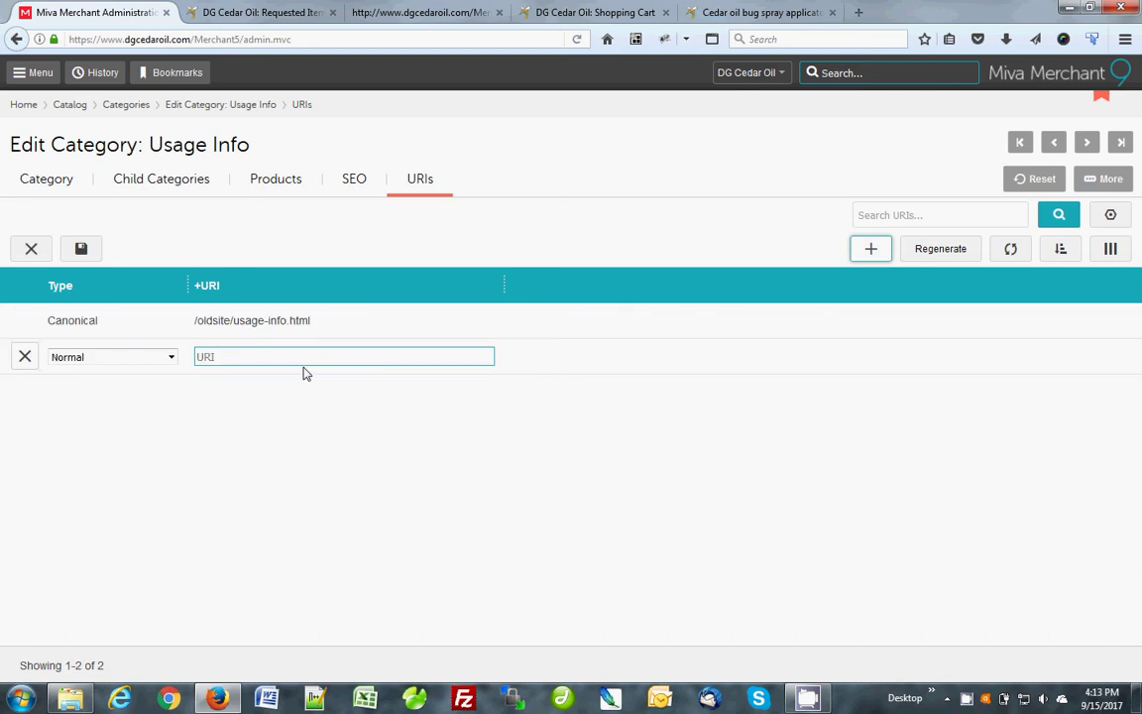
Delete that canonical URI and regenerate the category's default URIs
left_click(31, 249)
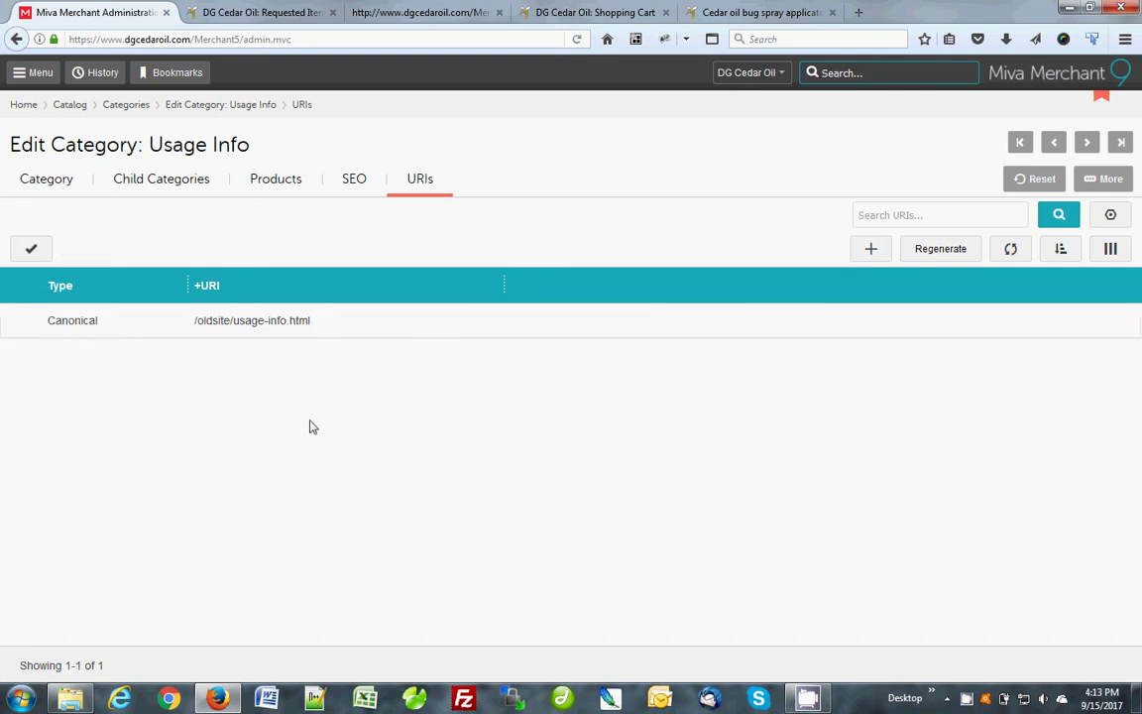
left_click(399, 330)
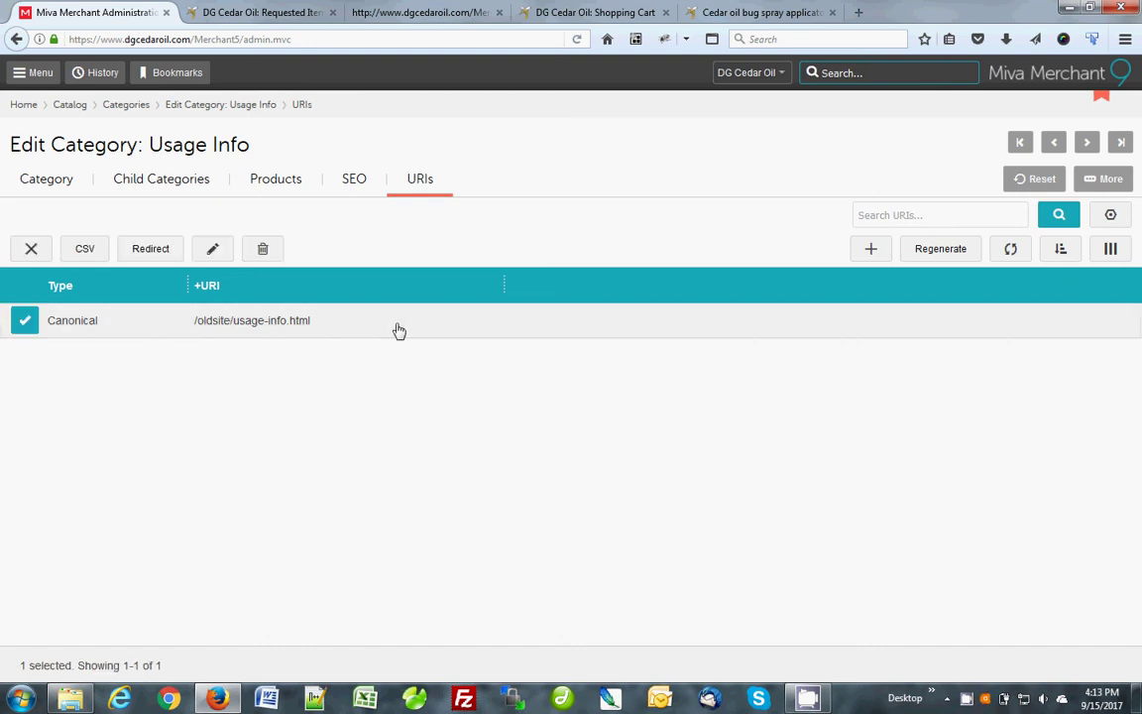
left_click(263, 249)
left_click(561, 317)
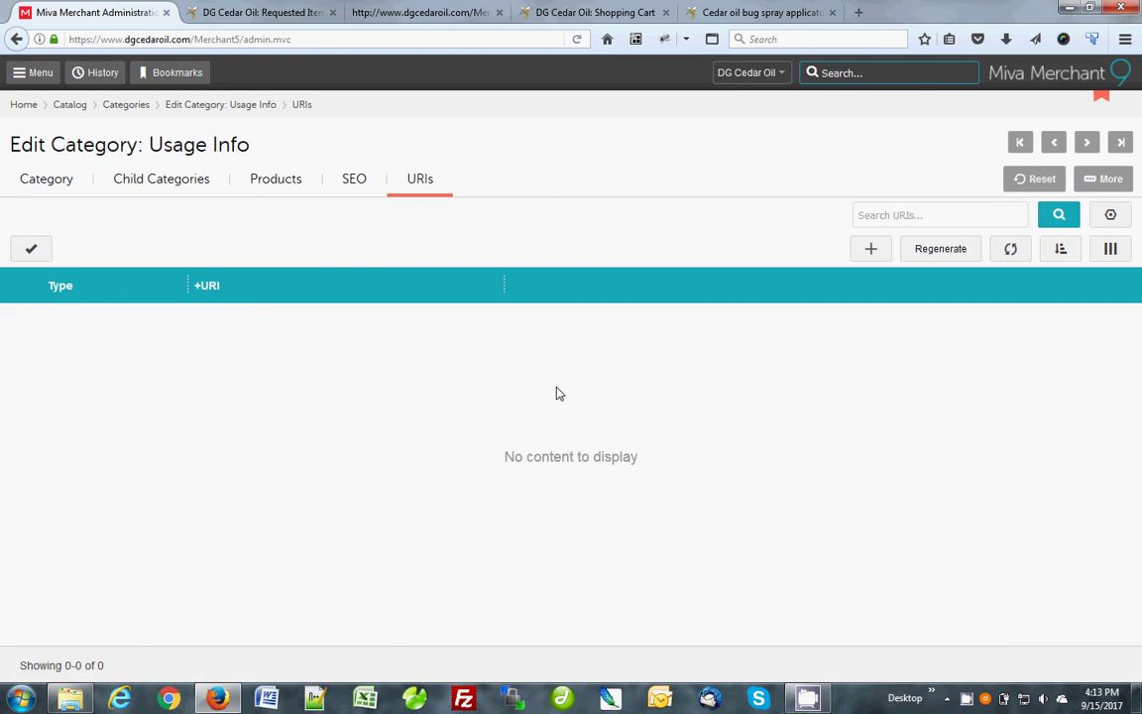
left_click(947, 254)
Search the store-wide URI list for 'bask' to find the BASK and WP-BASKET entries
left_click(45, 75)
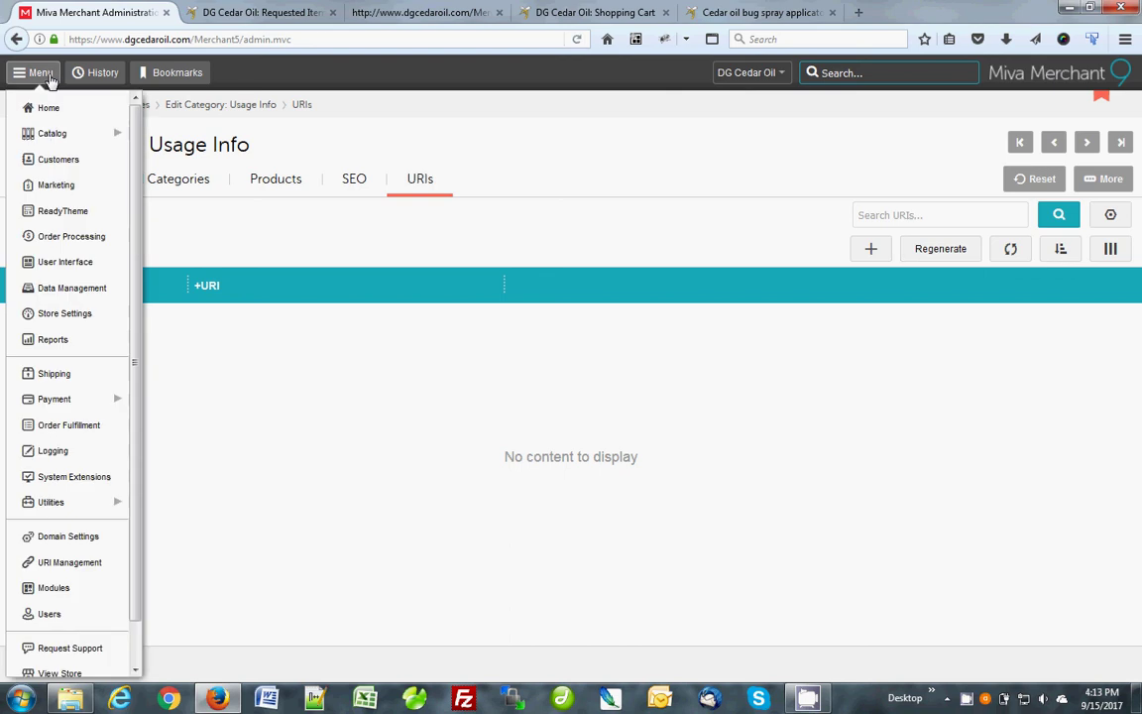
left_click(69, 562)
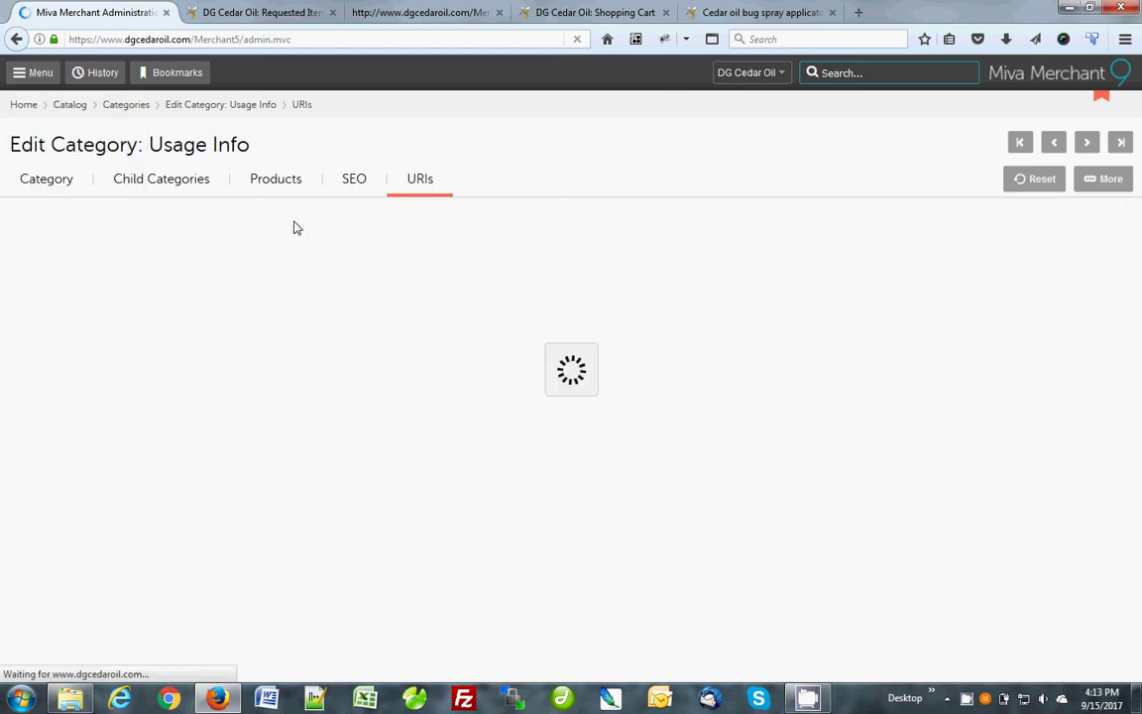
left_click(273, 179)
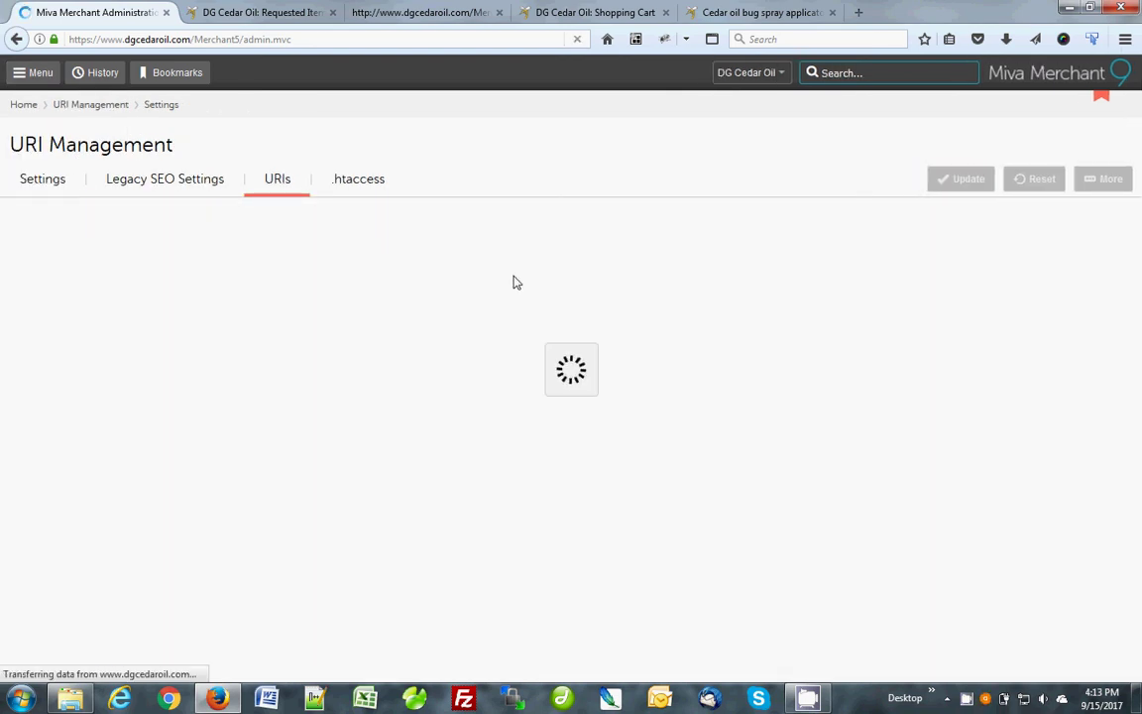
left_click(925, 213)
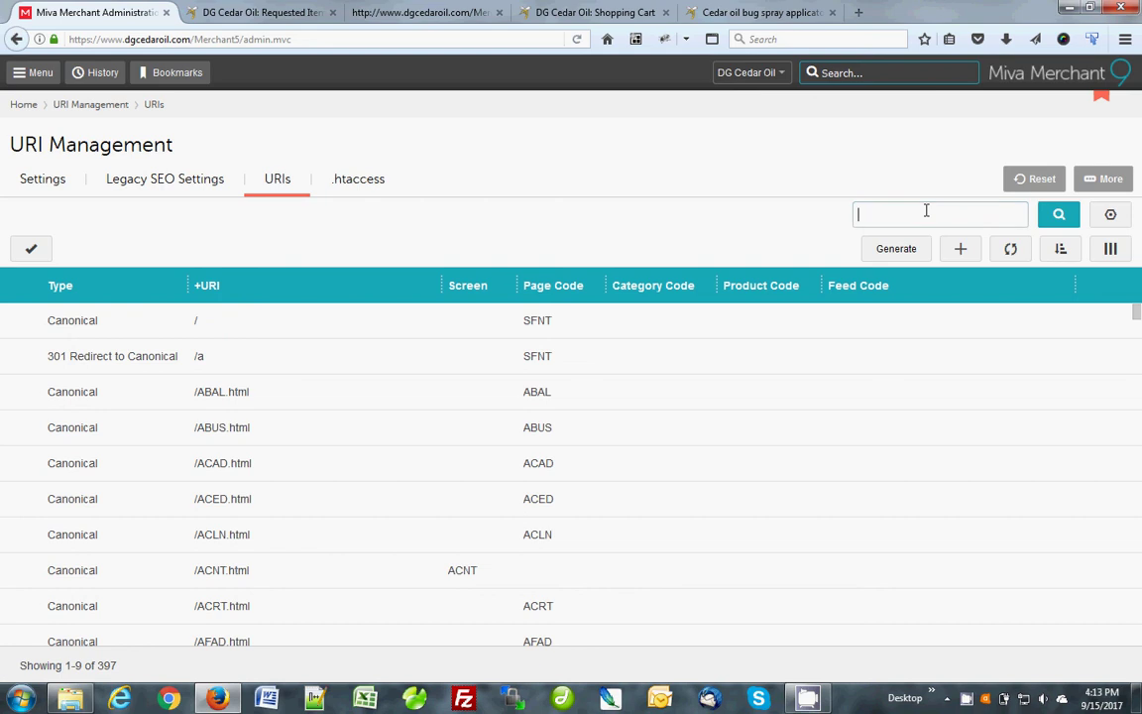
type("bask")
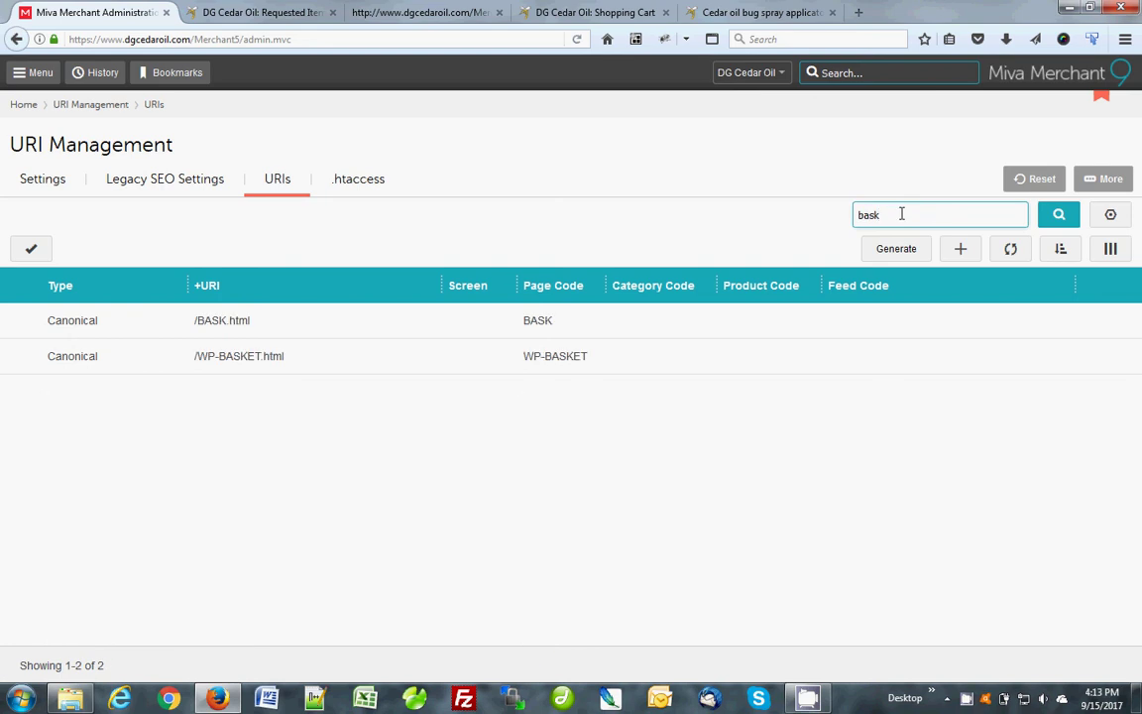
left_click(40, 74)
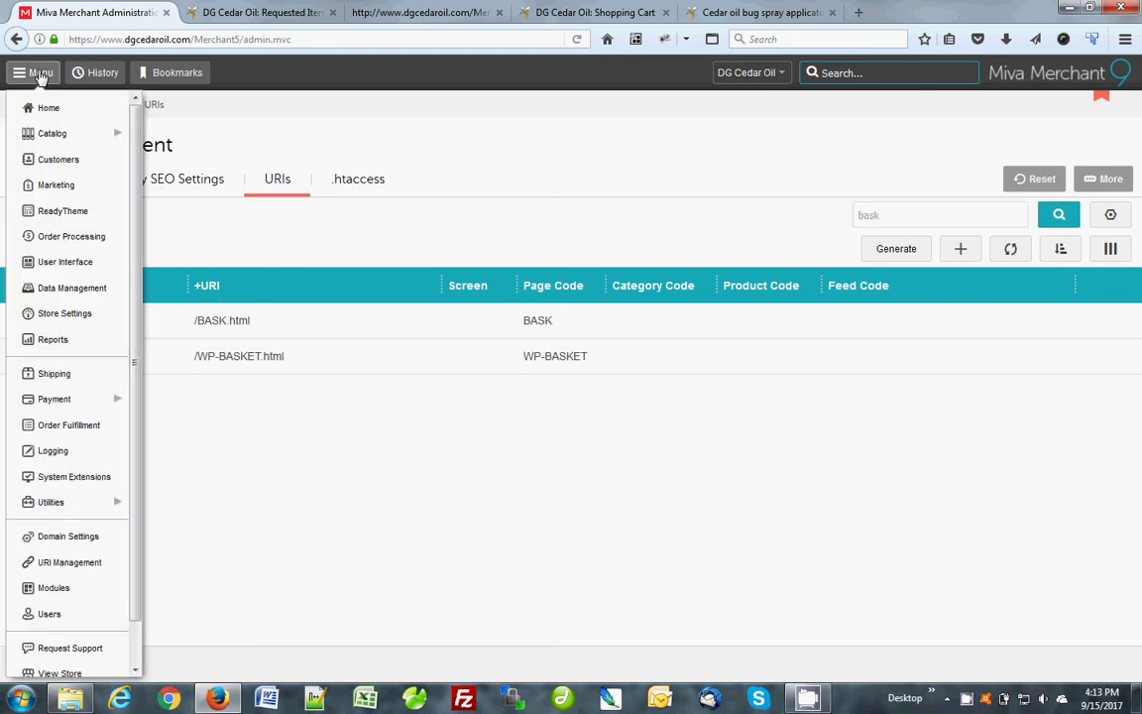
Open product AP5001's URIs: seven 301 redirects and canonical /natural-repellent/AP5001.html
left_click(57, 135)
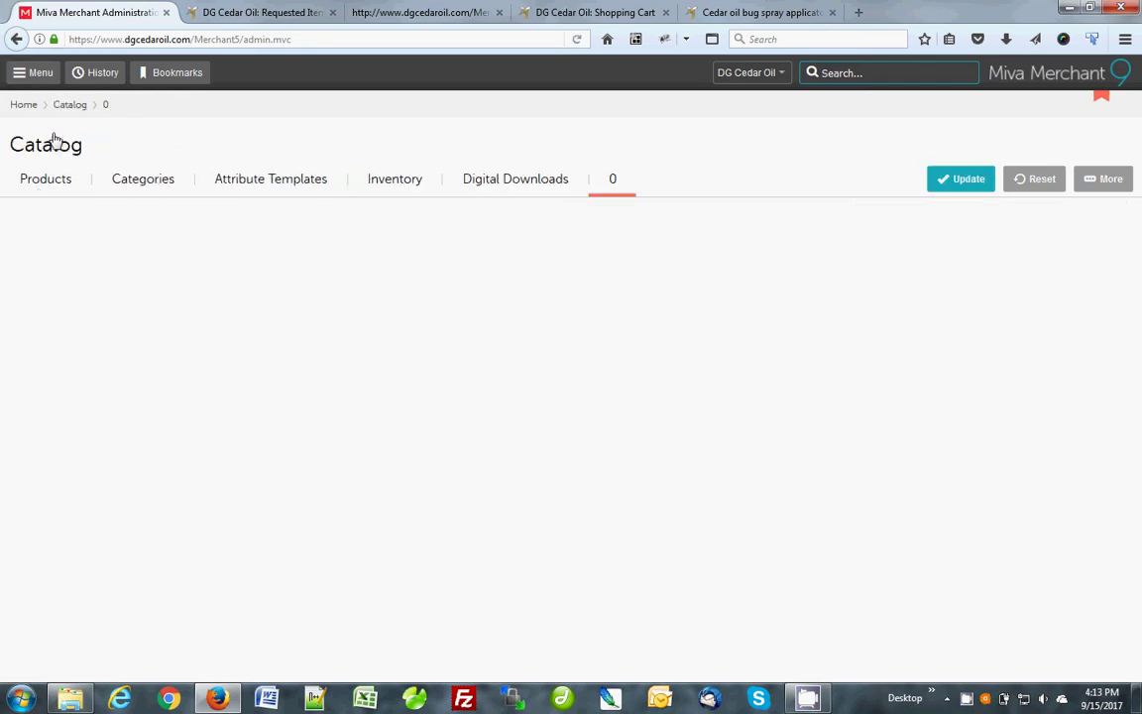
left_click(40, 184)
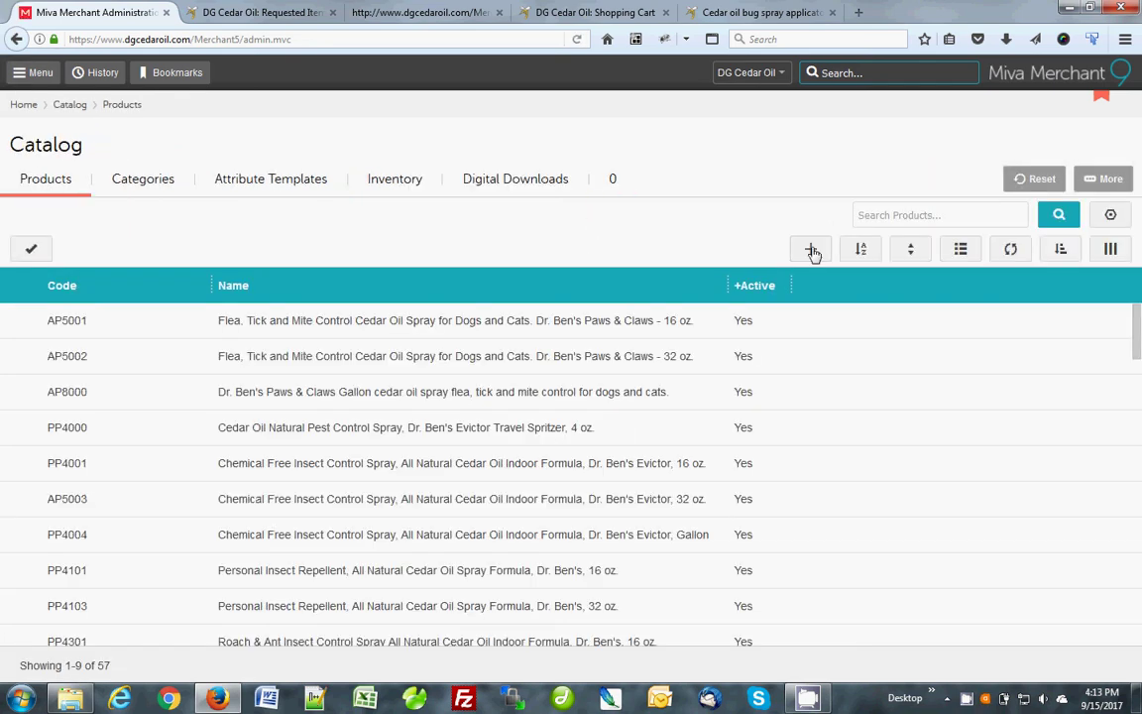
left_click(27, 323)
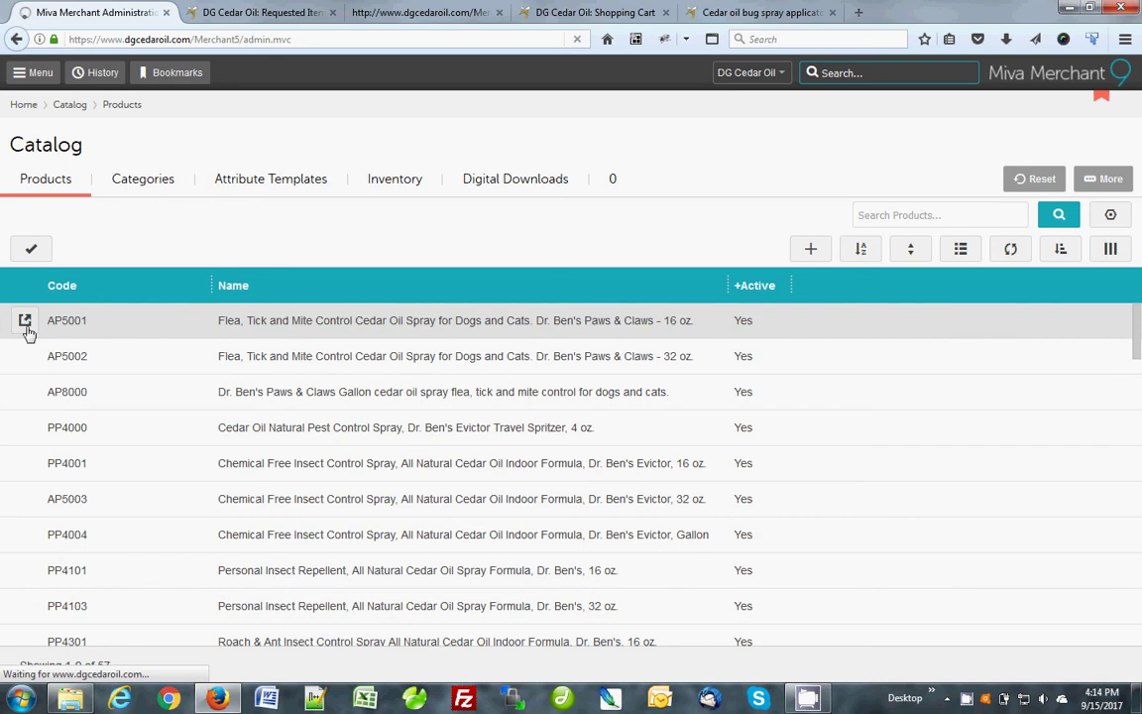
left_click(798, 180)
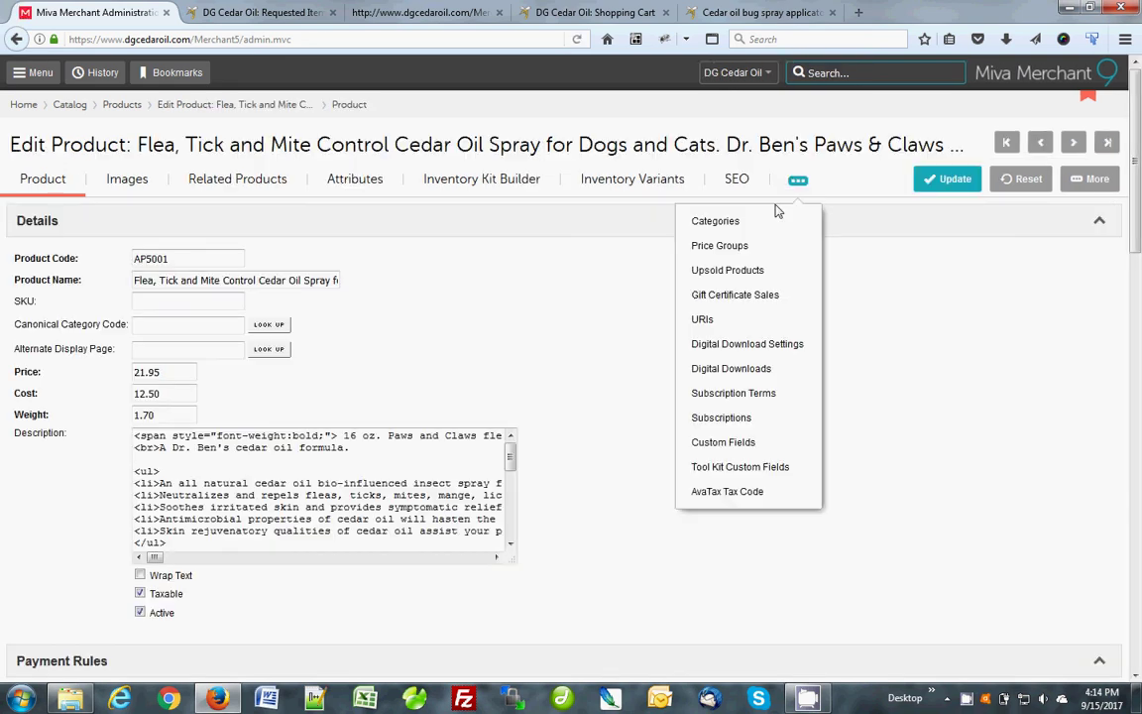
left_click(702, 323)
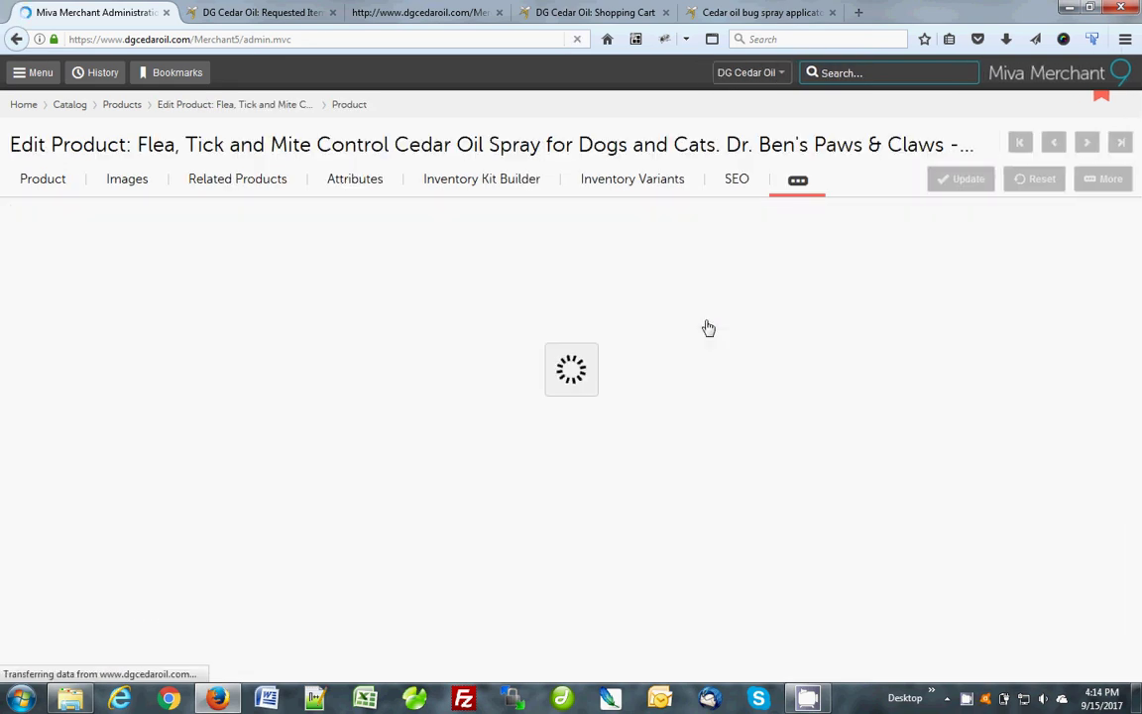